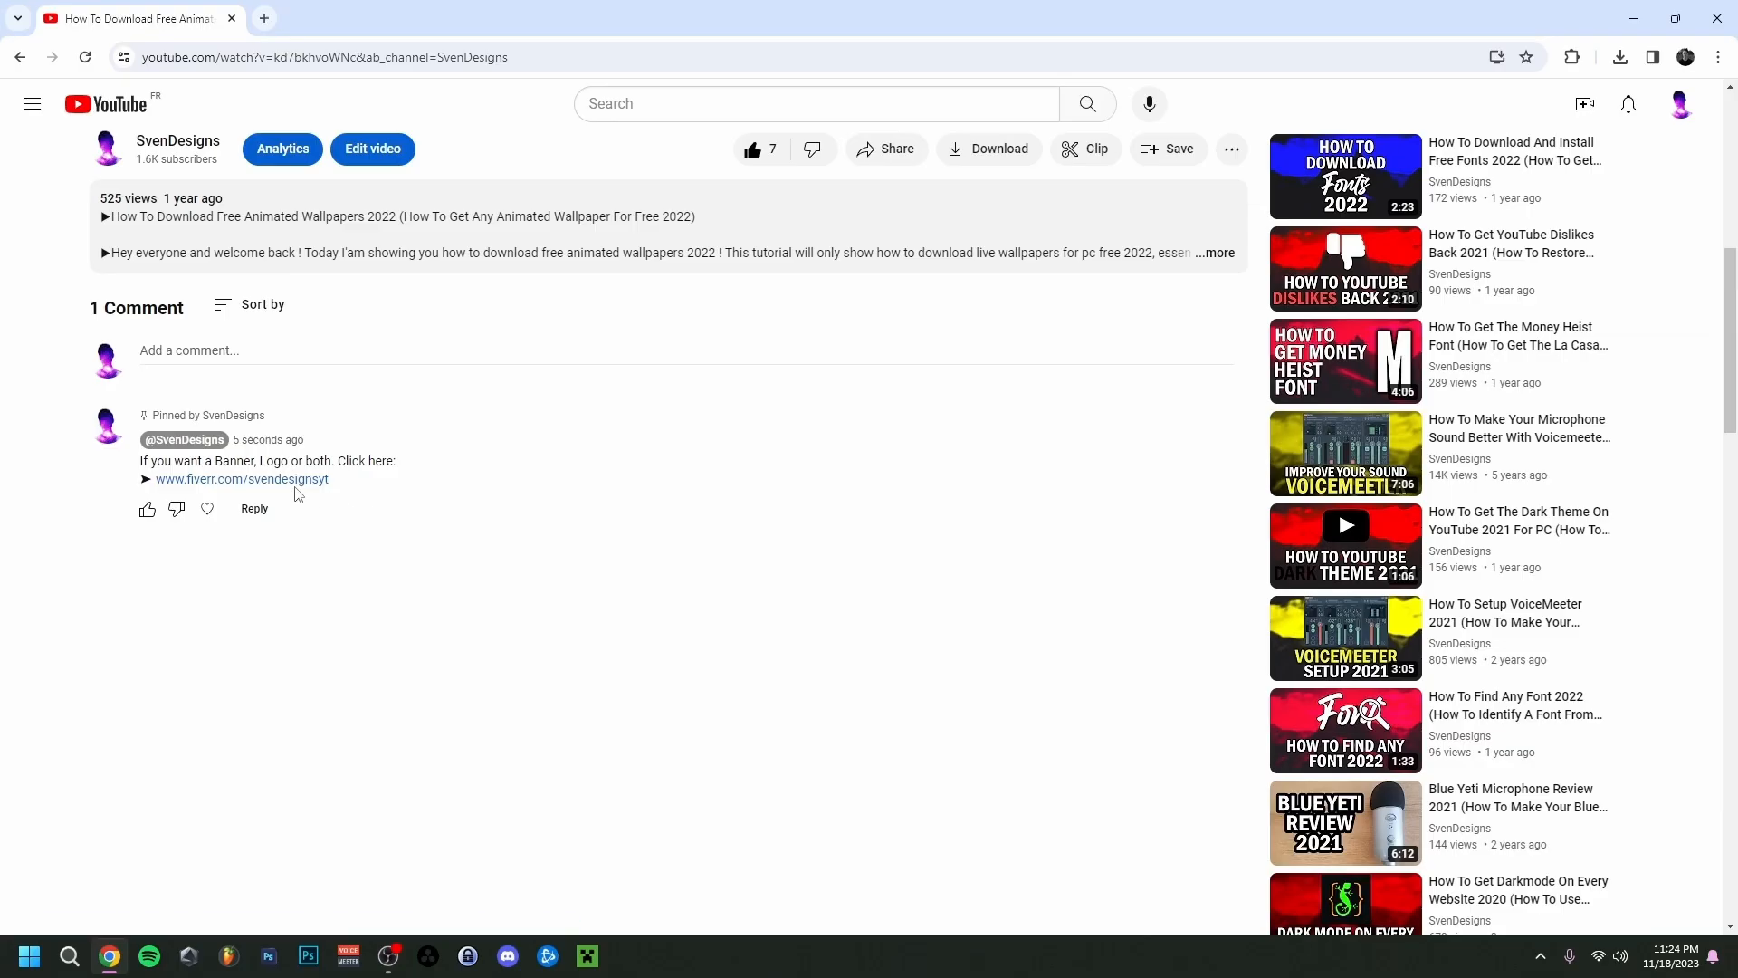
click(290, 485)
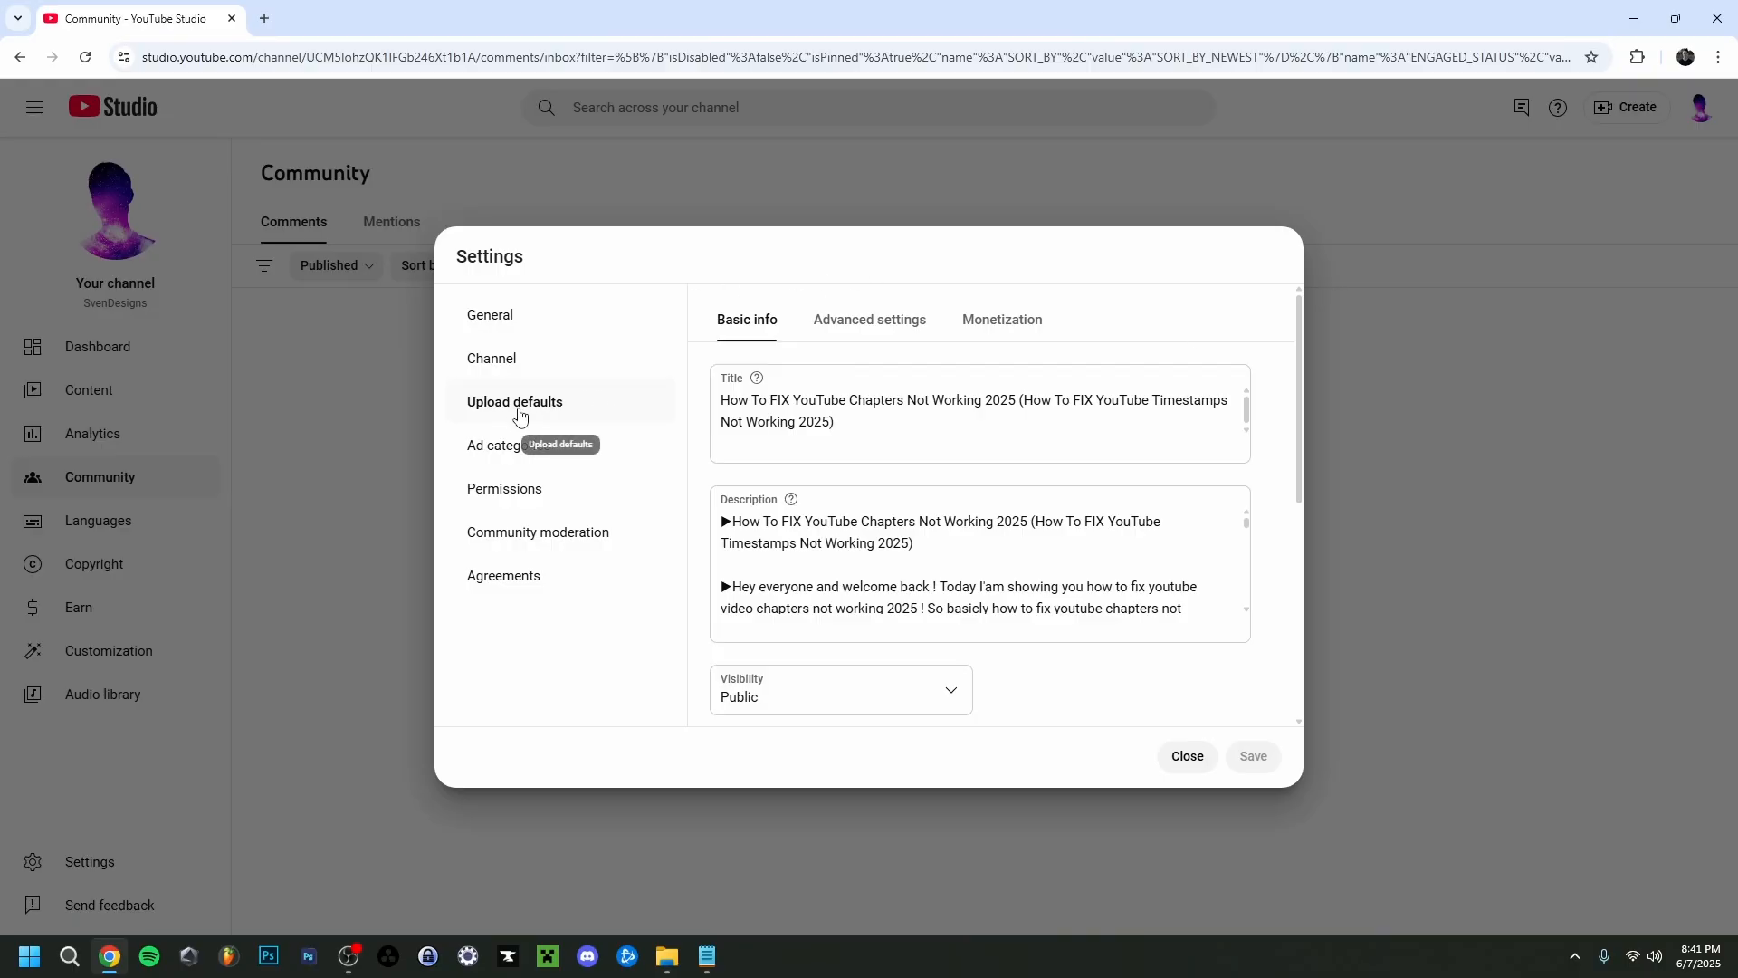
Review the channel's upload defaults, including the automatic chapters and key moments option in the advanced settings.
click(1183, 755)
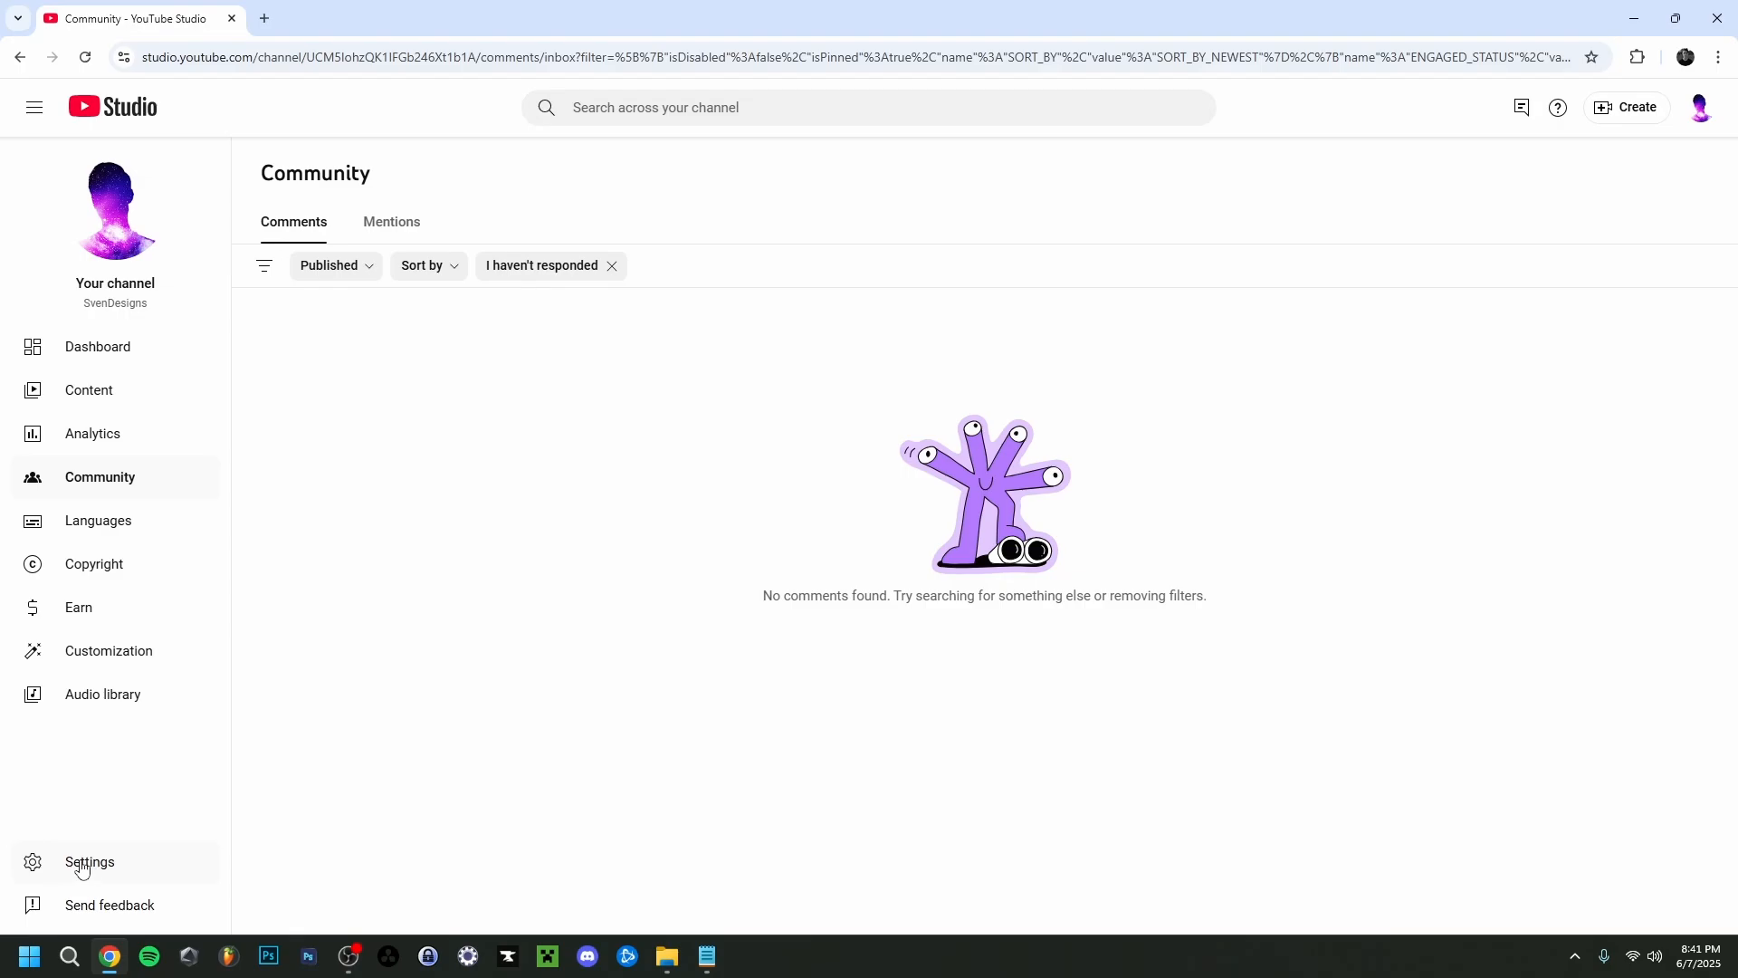
click(87, 865)
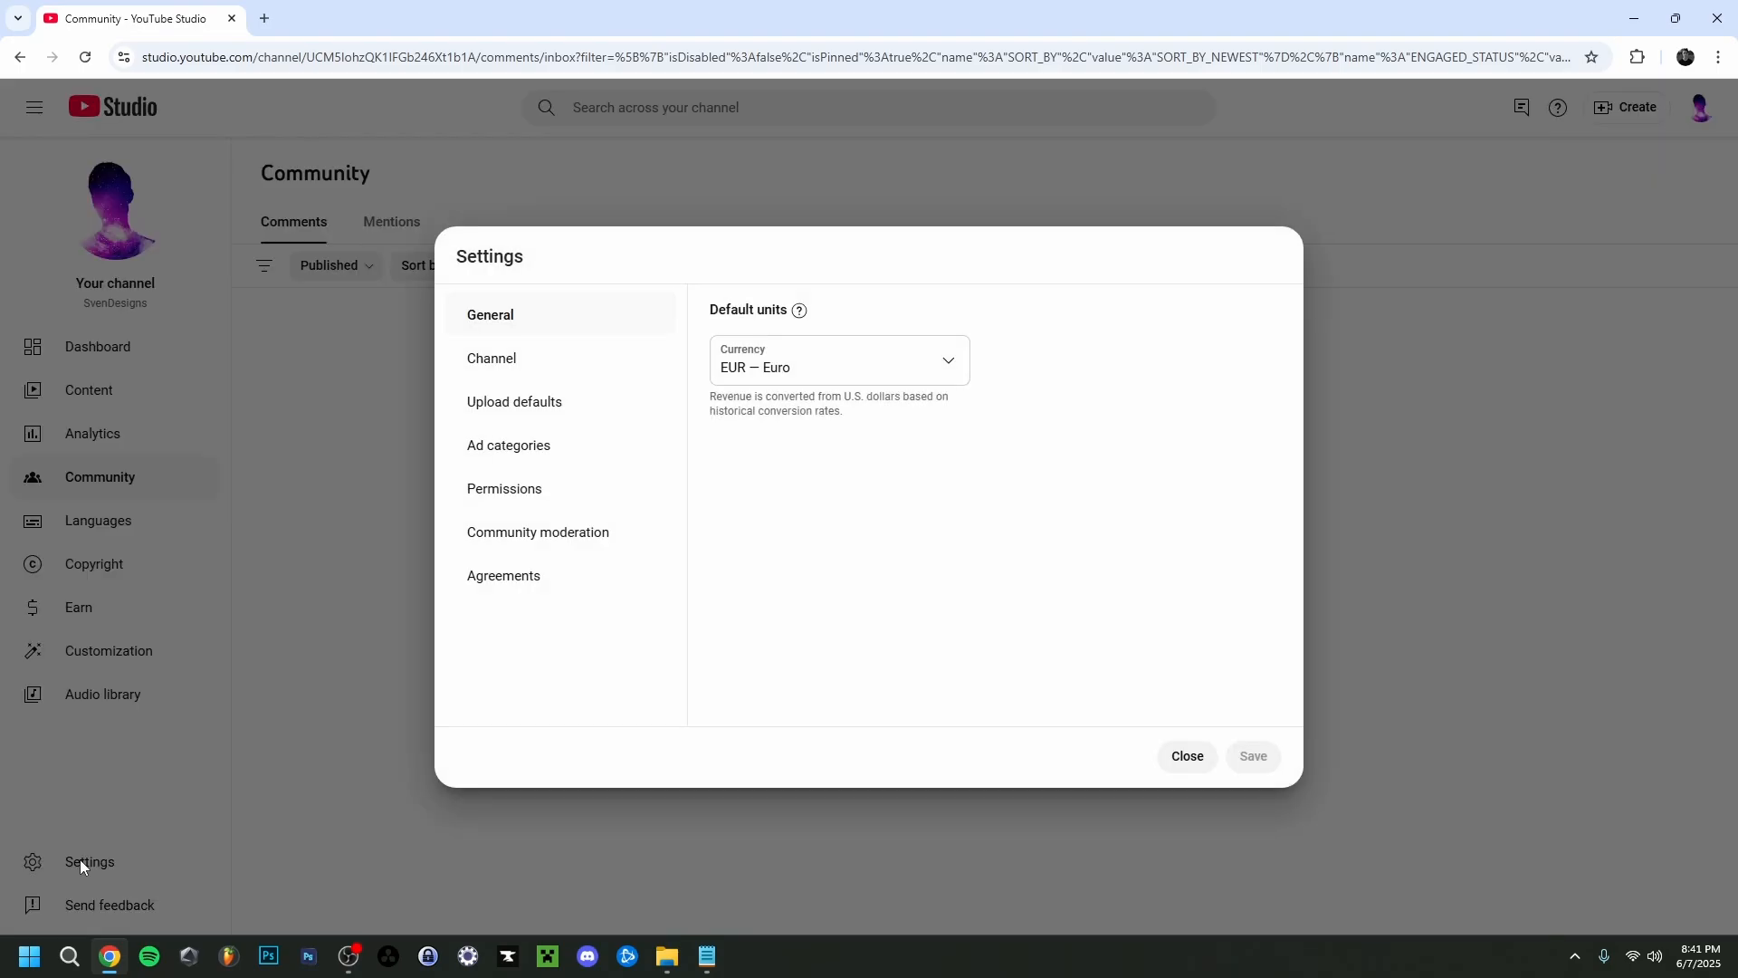
click(525, 414)
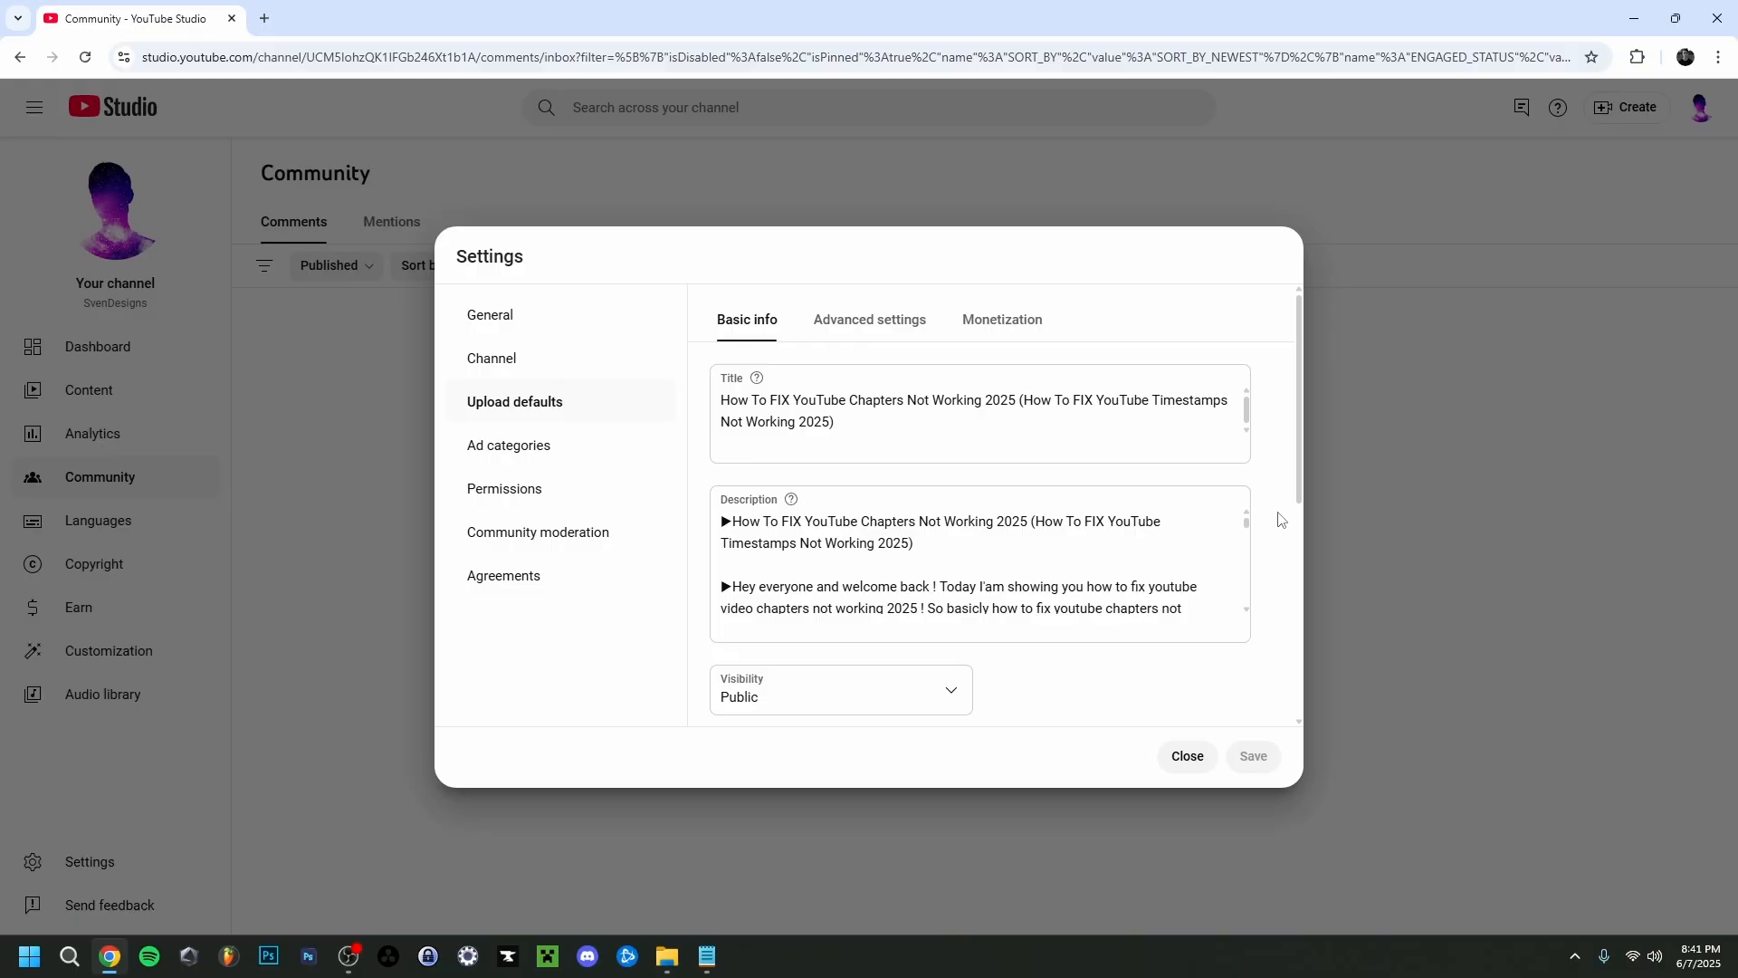
scroll(1280, 519, down, 6)
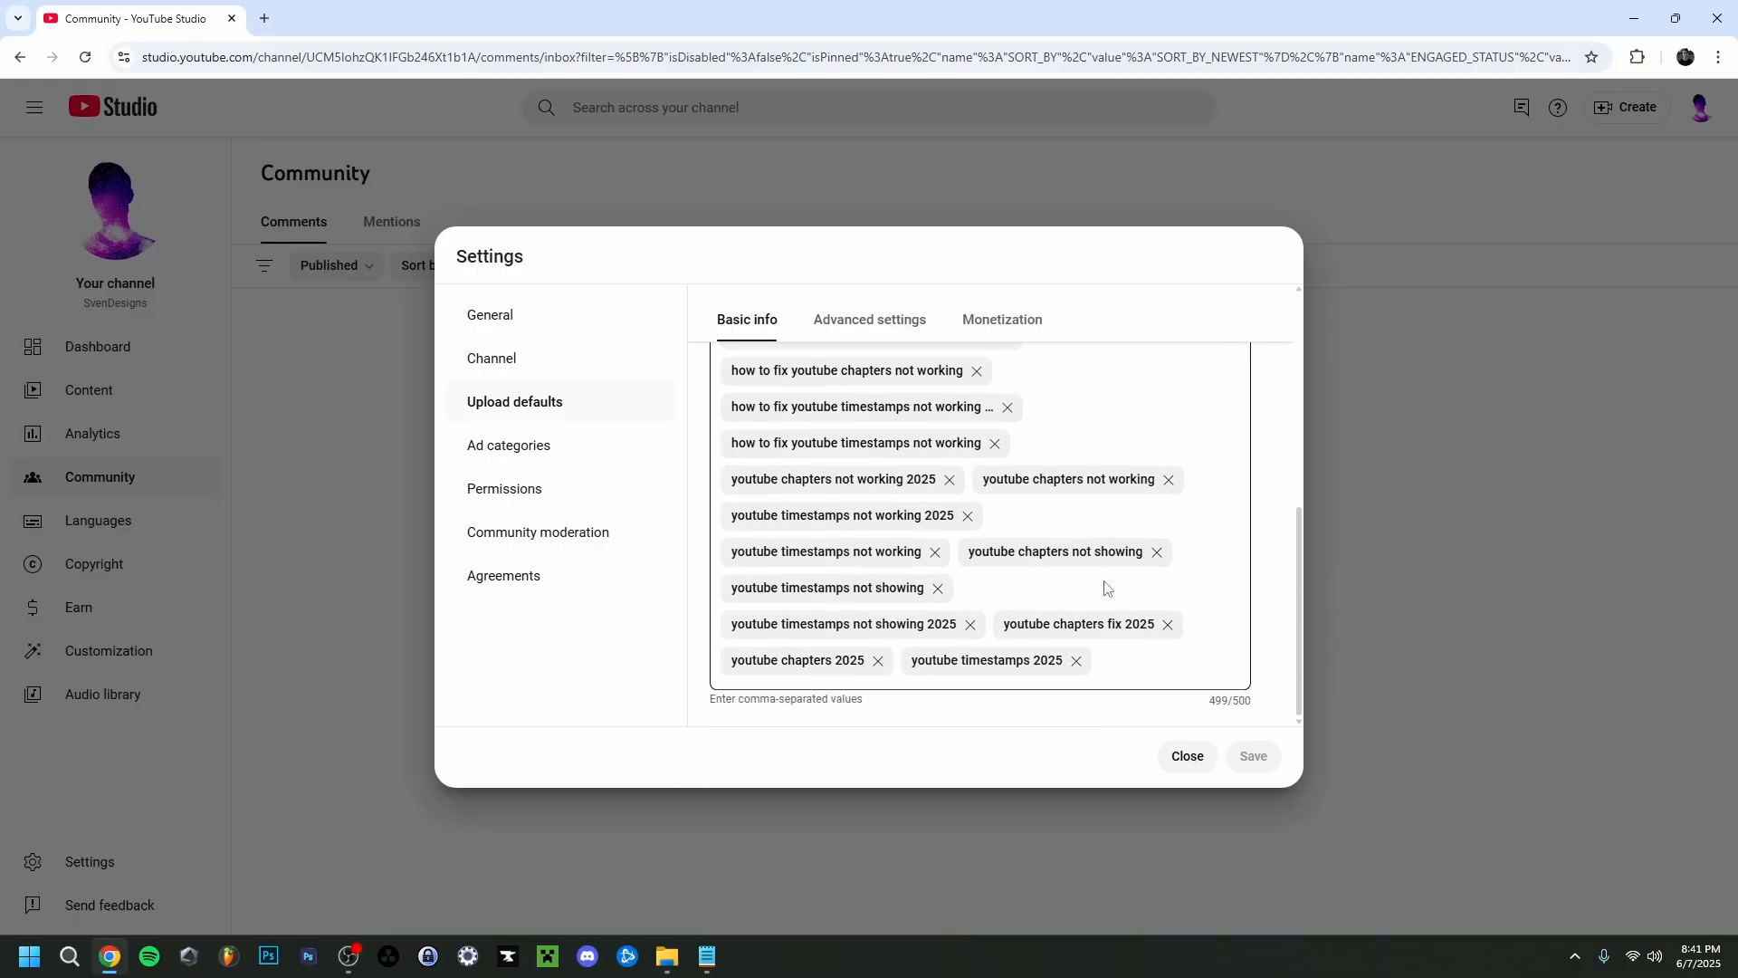
scroll(817, 616, up, 10)
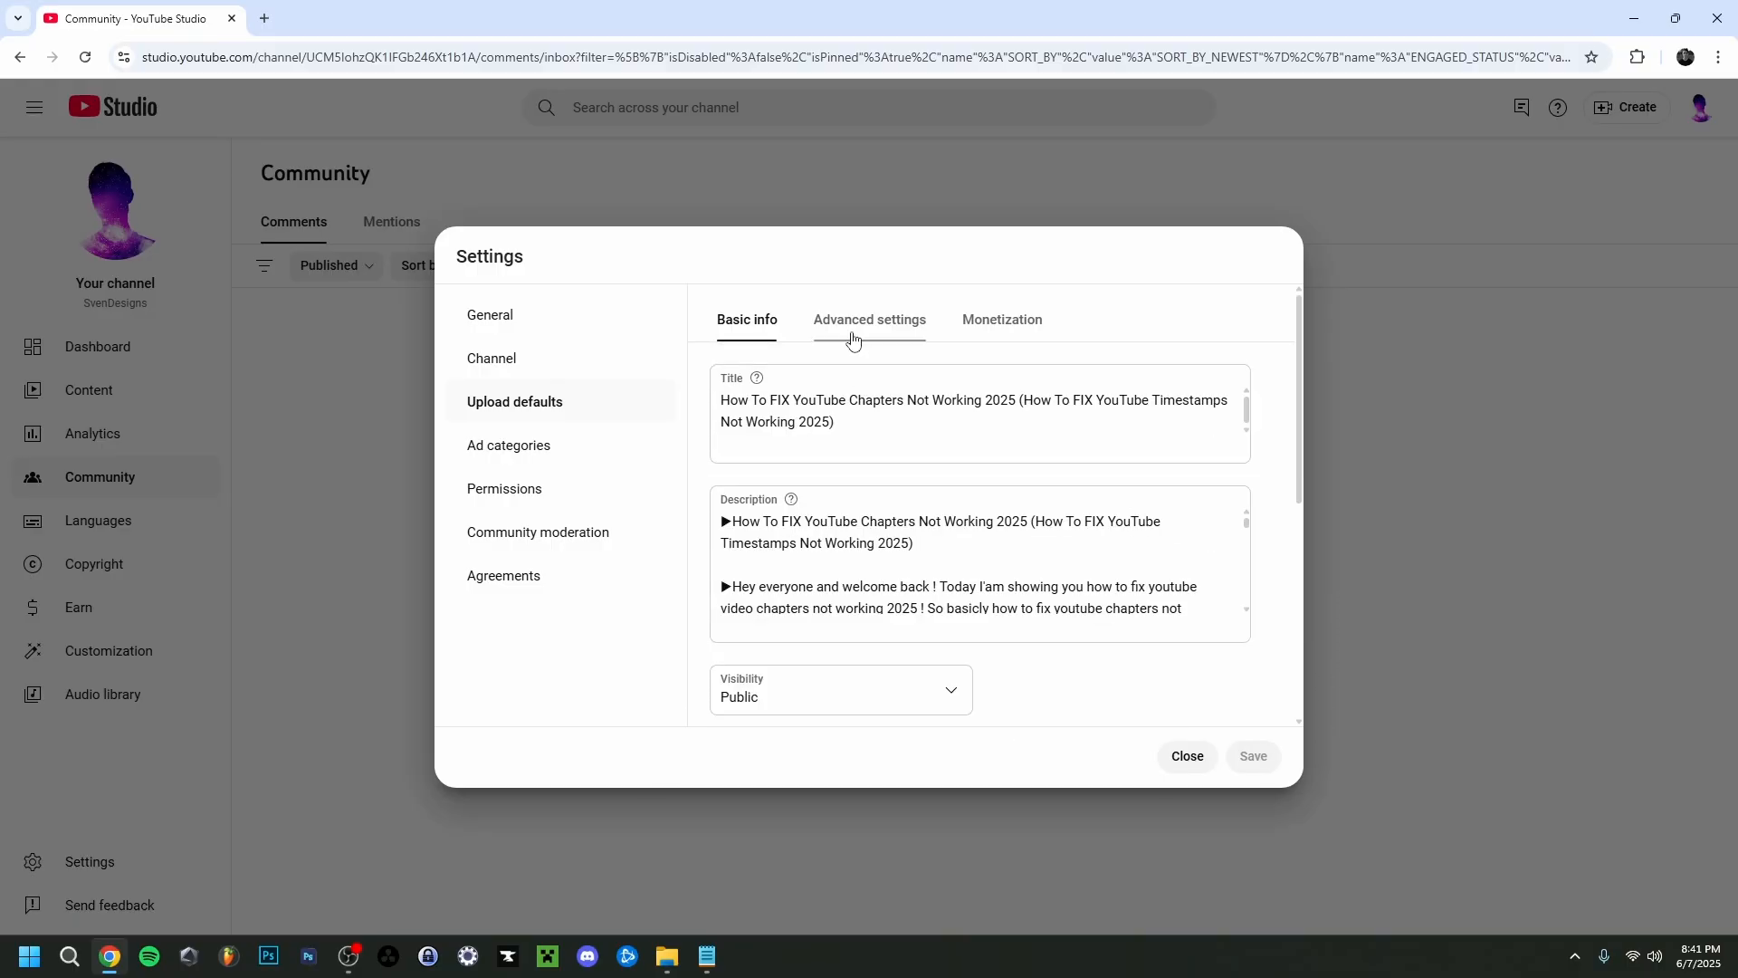
click(817, 322)
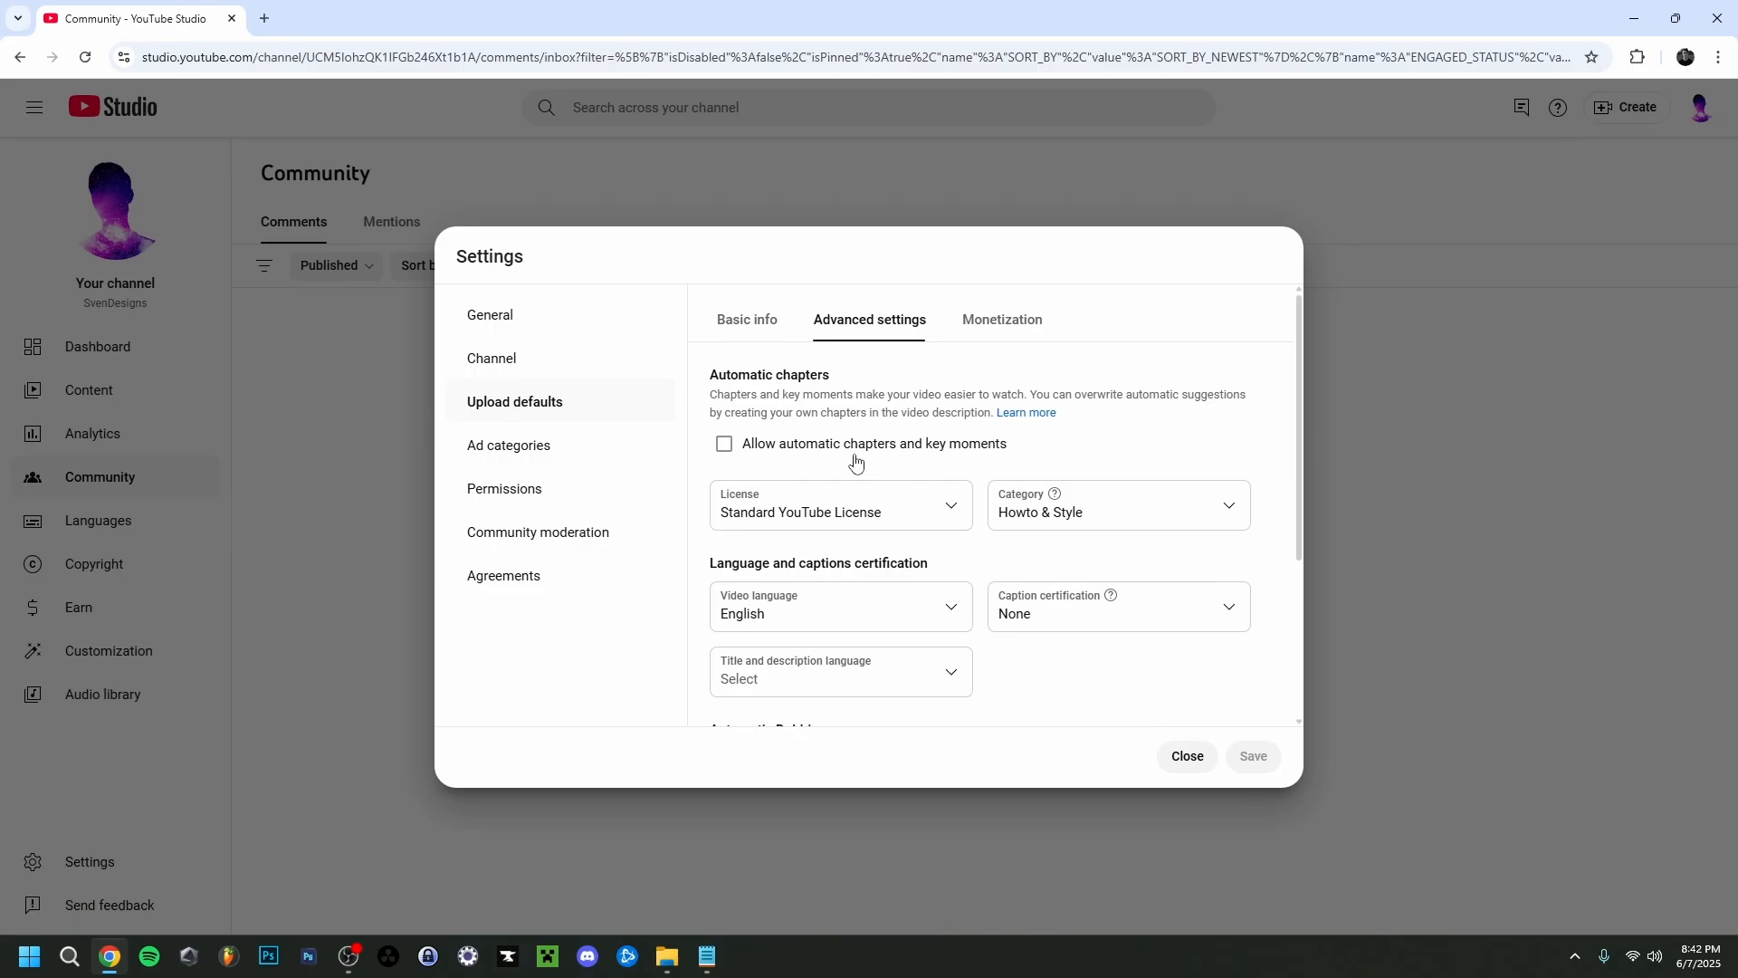
click(1196, 768)
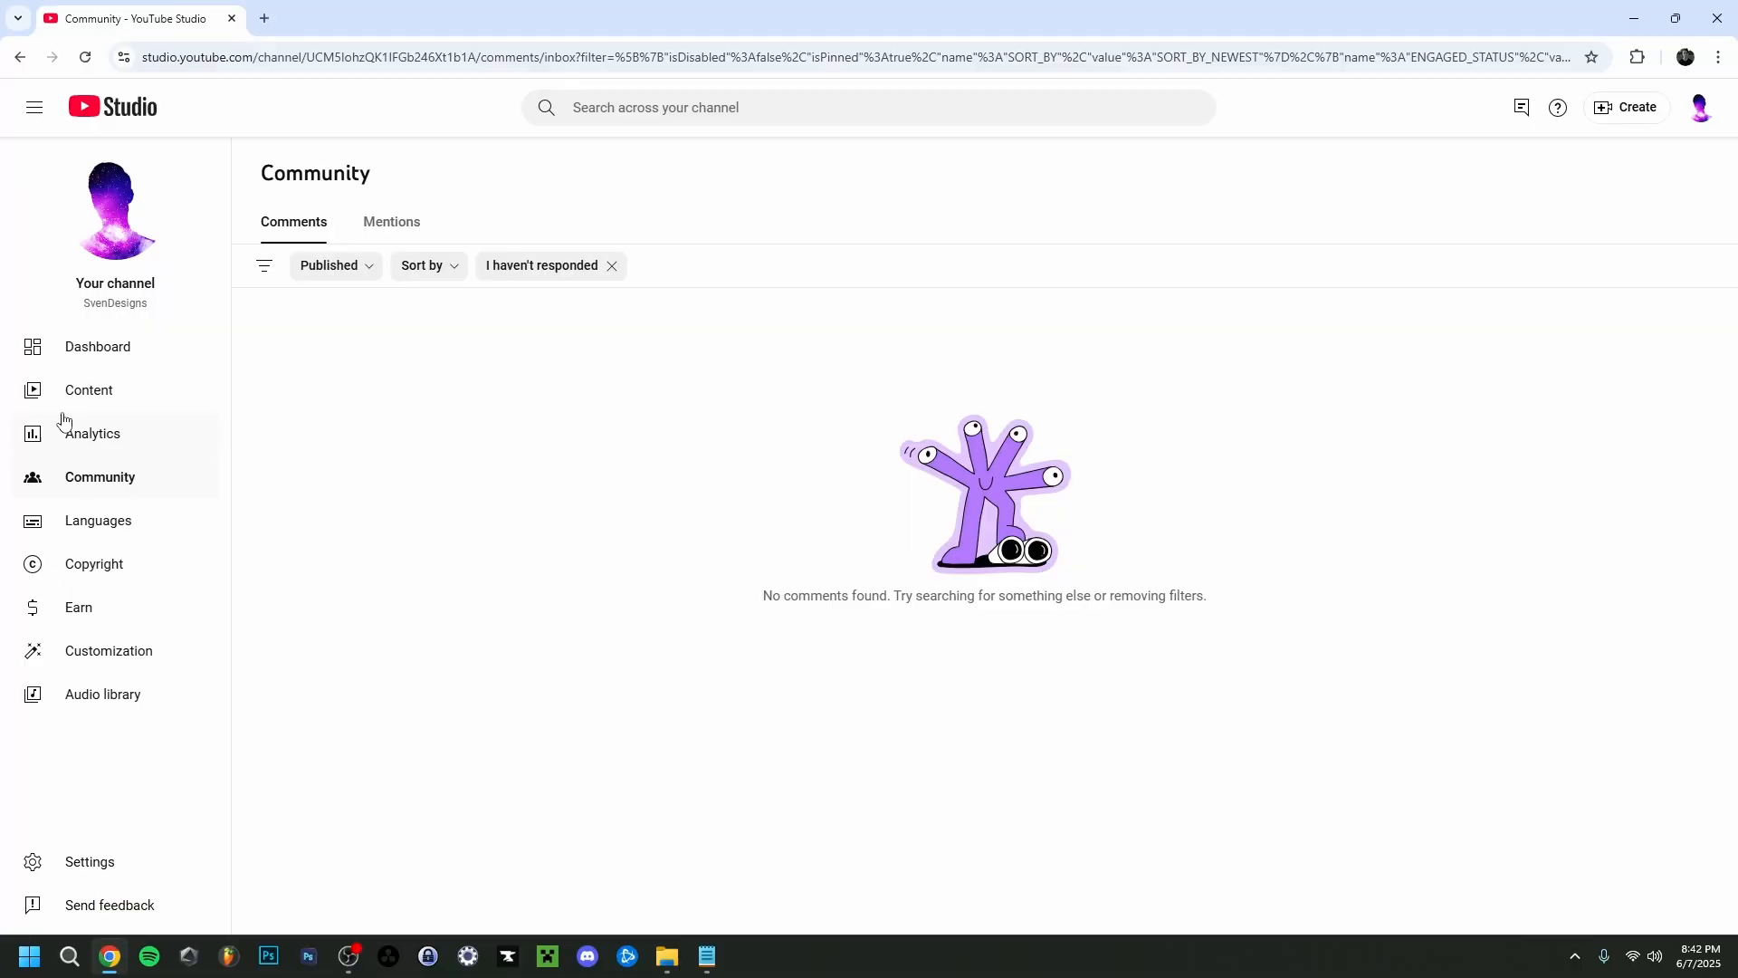
Open the details of the published video "How To Display More Than 3 Videos Per Row In YouTube 2025" and look through its additional options.
click(67, 395)
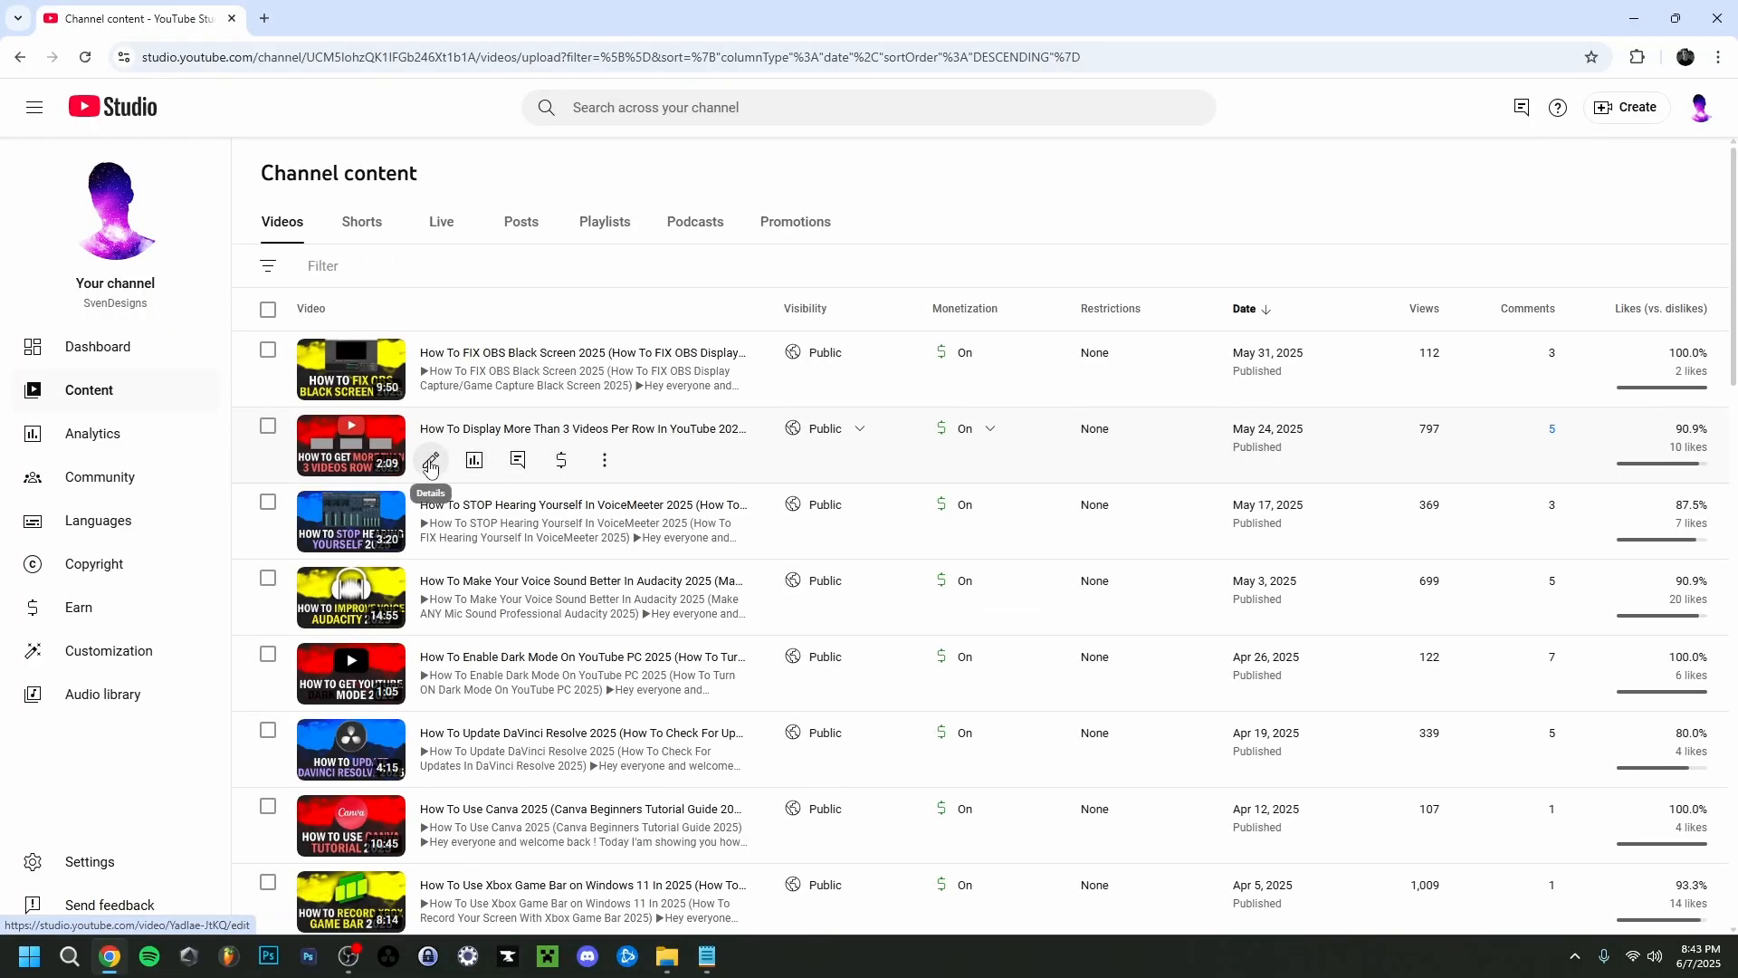
click(431, 463)
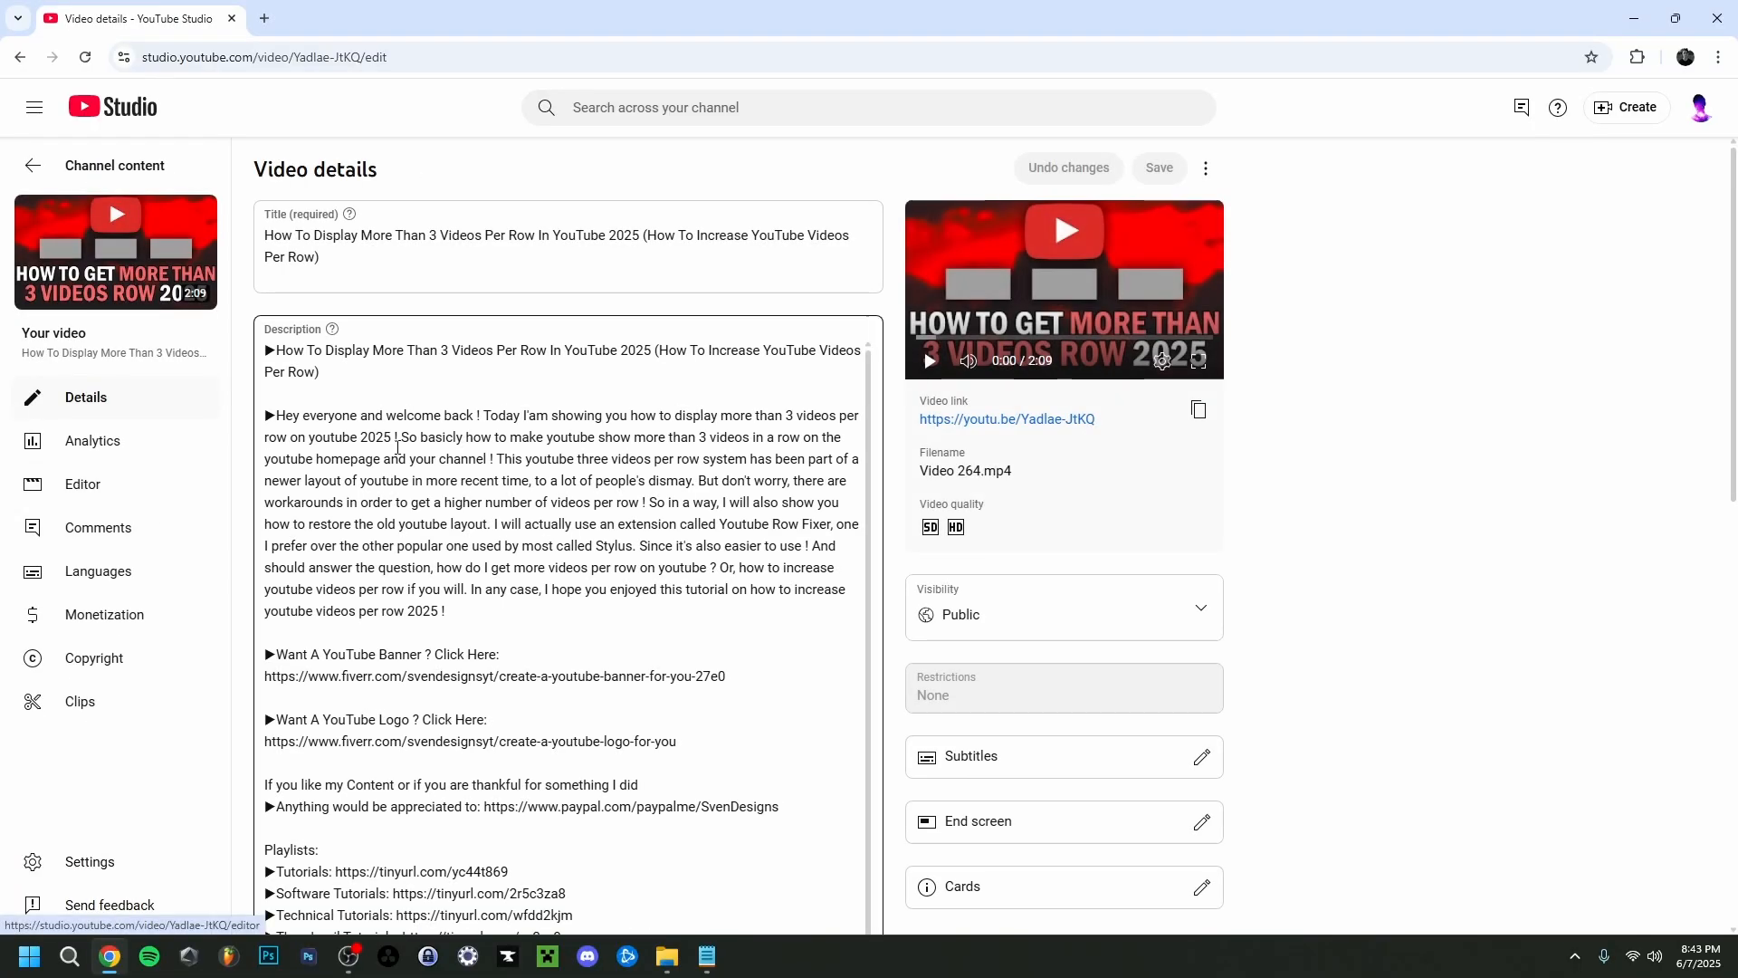
scroll(892, 661, down, 5)
scroll(892, 661, down, 3)
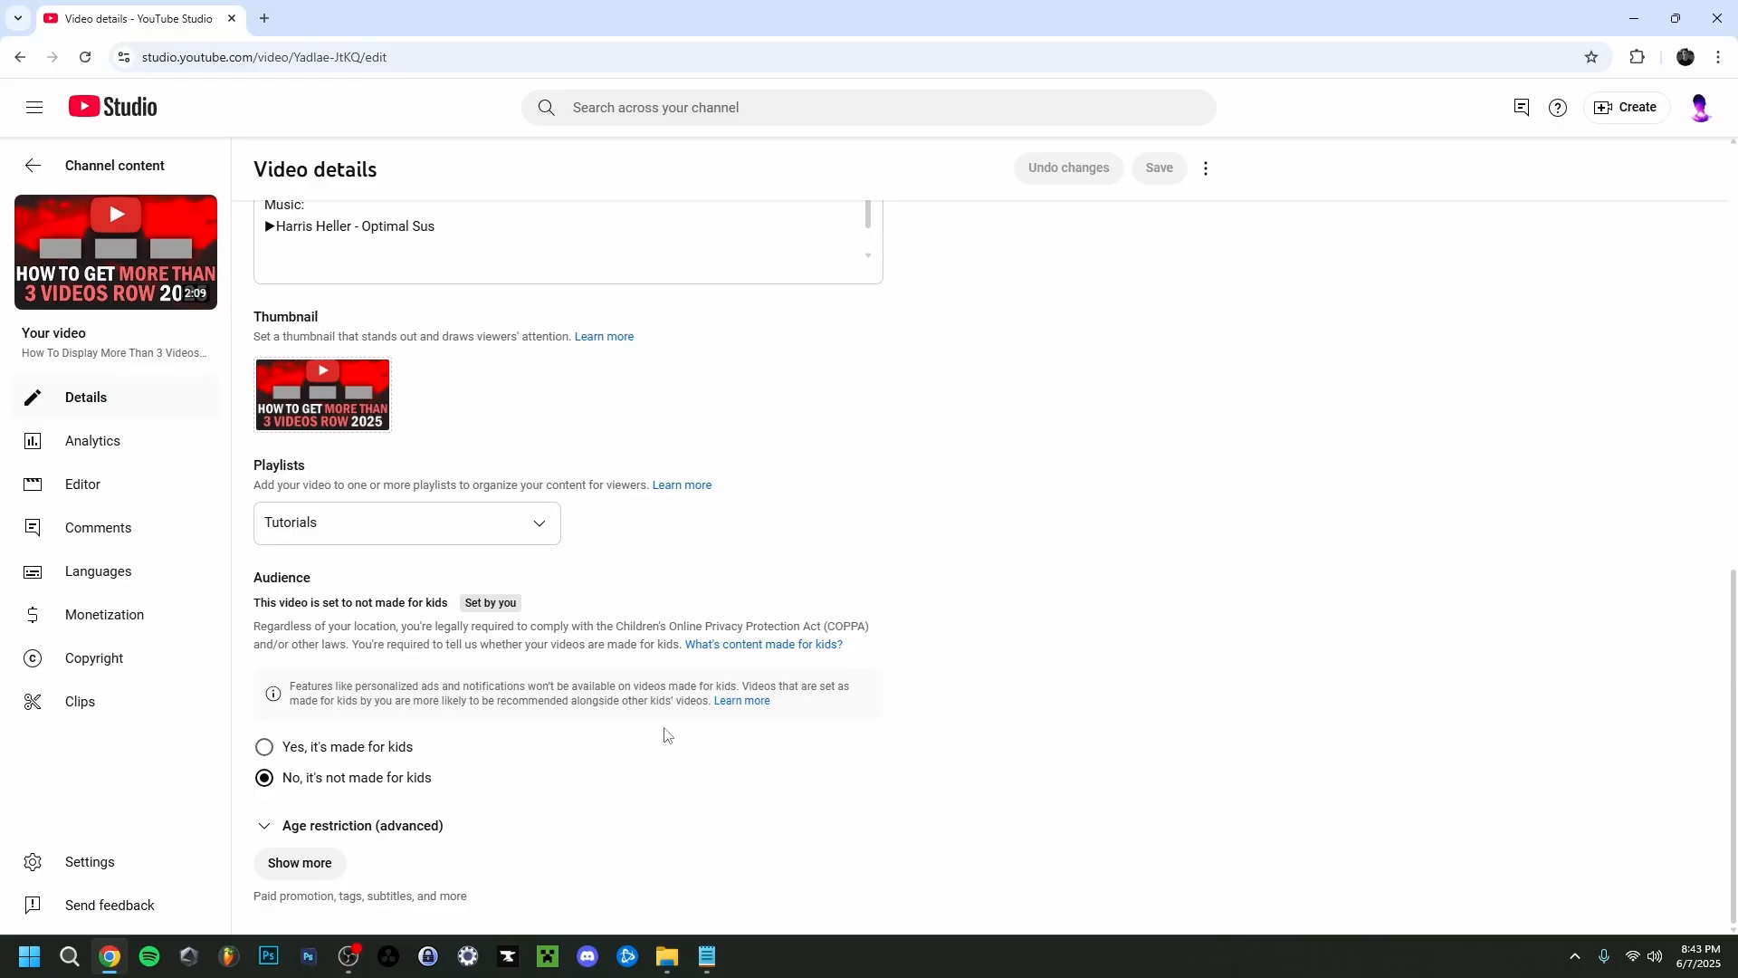
click(349, 825)
scroll(625, 616, down, 10)
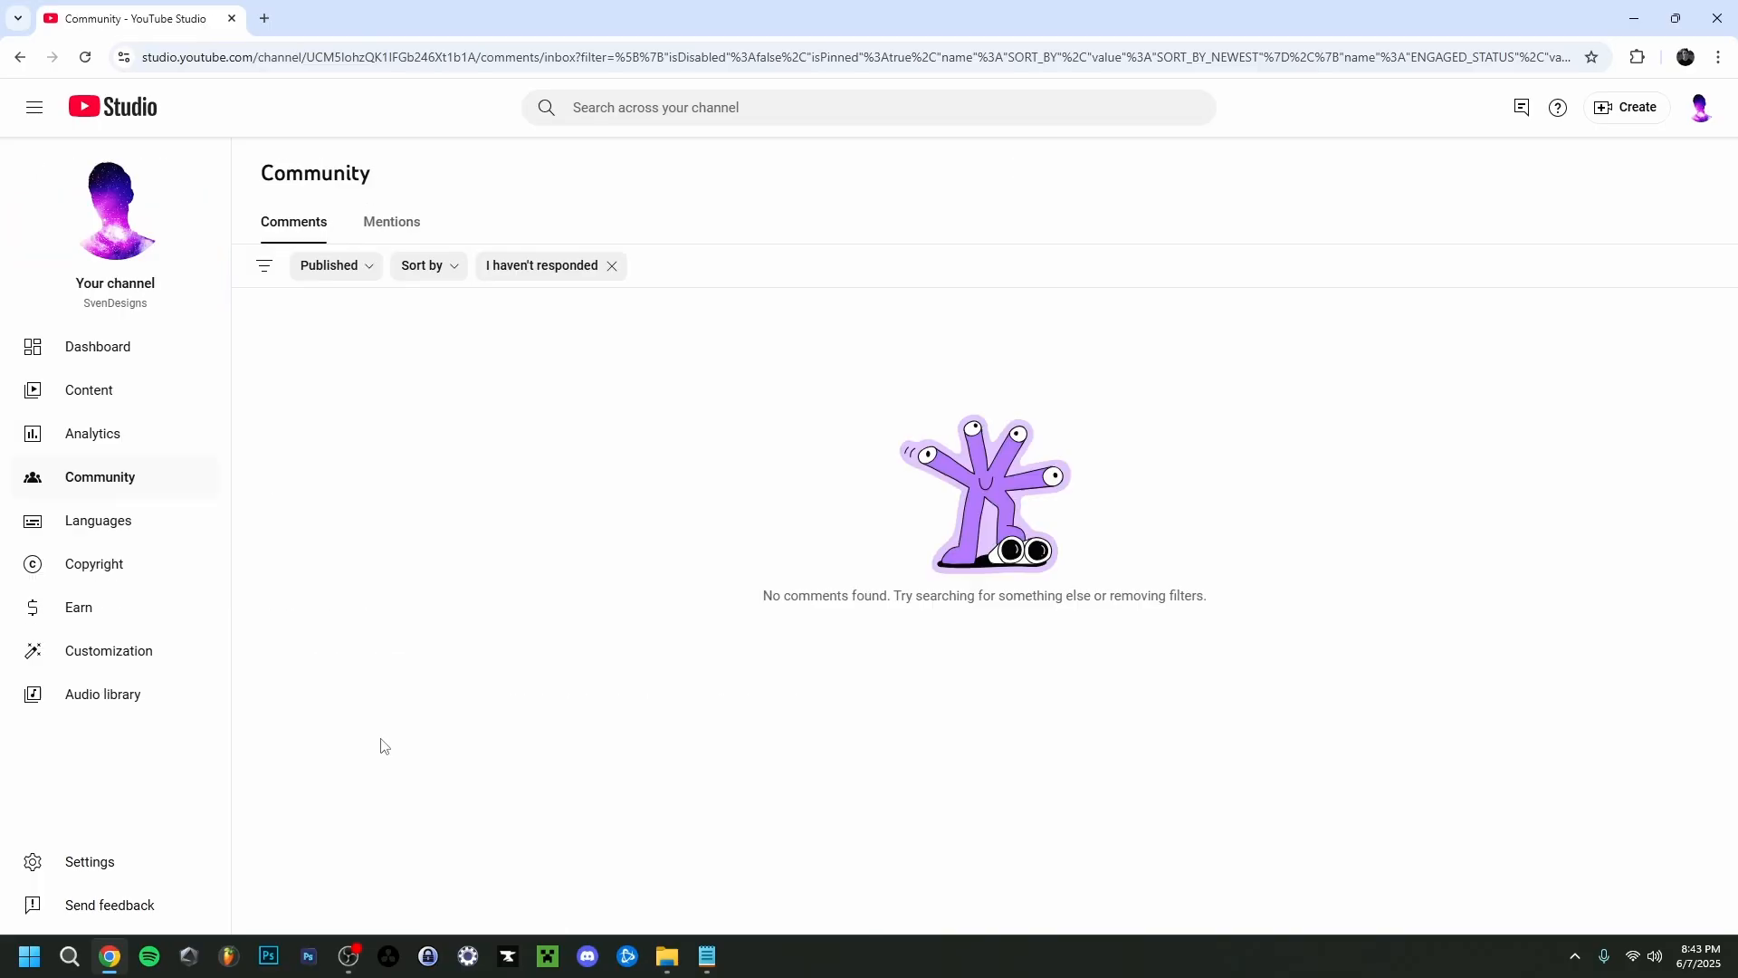
Open the channel's feature eligibility settings and examine what the standard, intermediate and advanced features include.
click(96, 863)
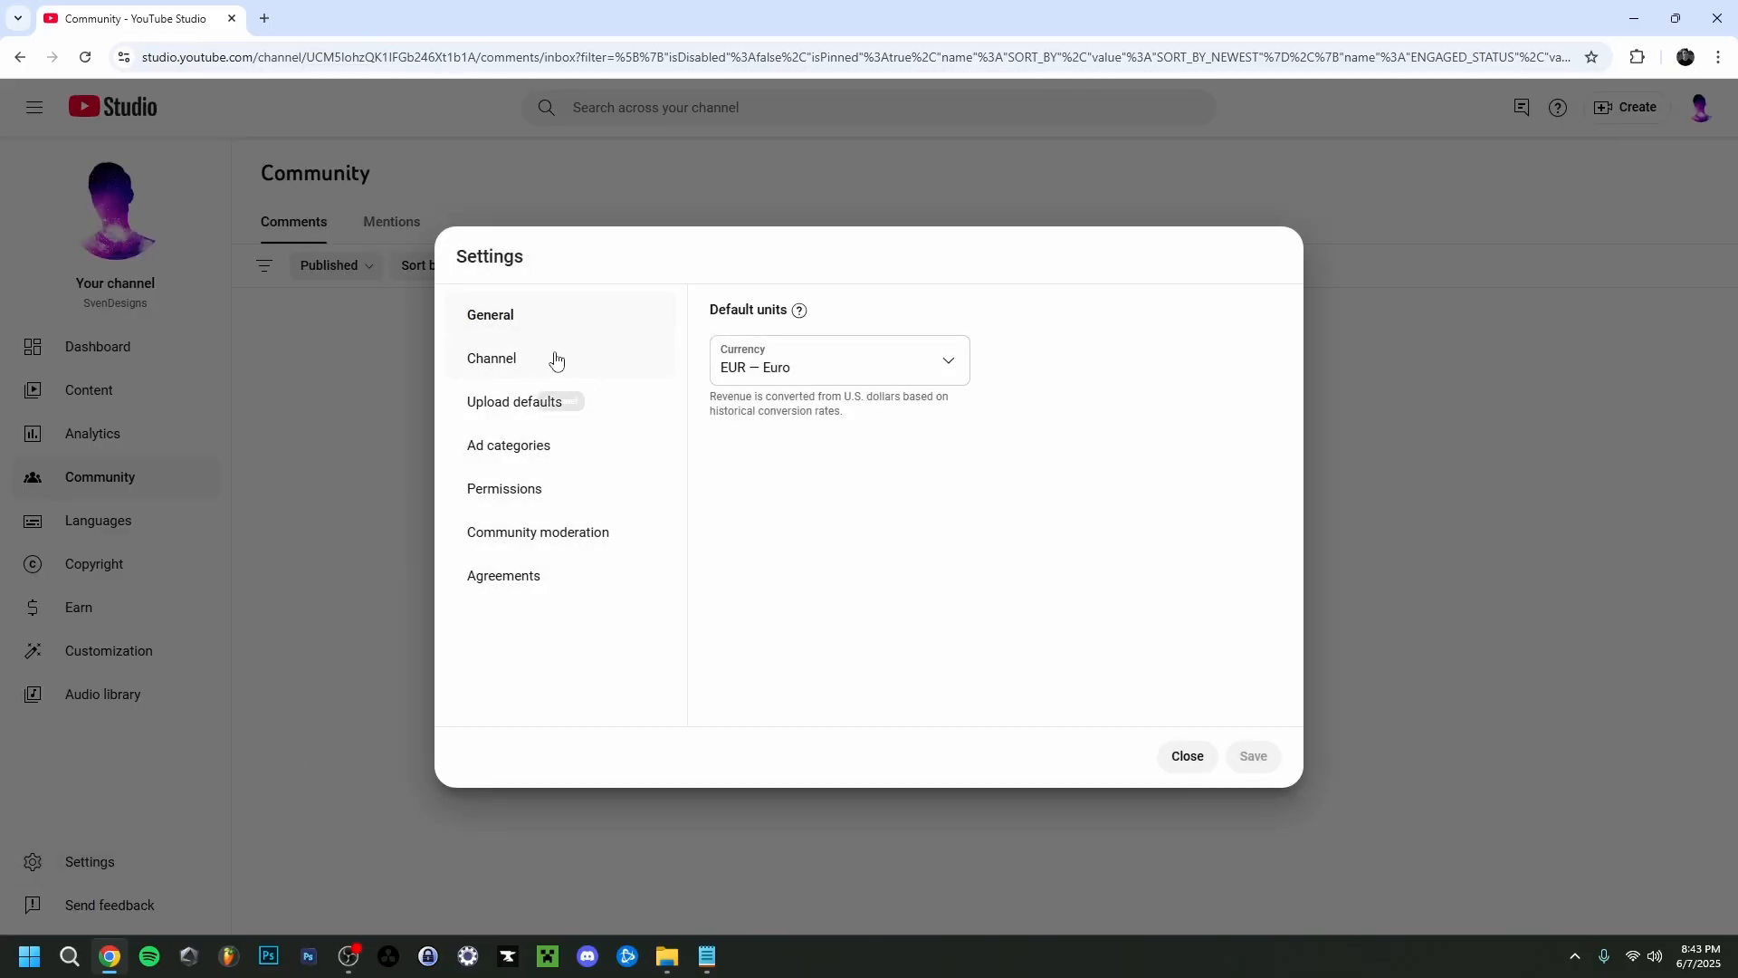
click(511, 363)
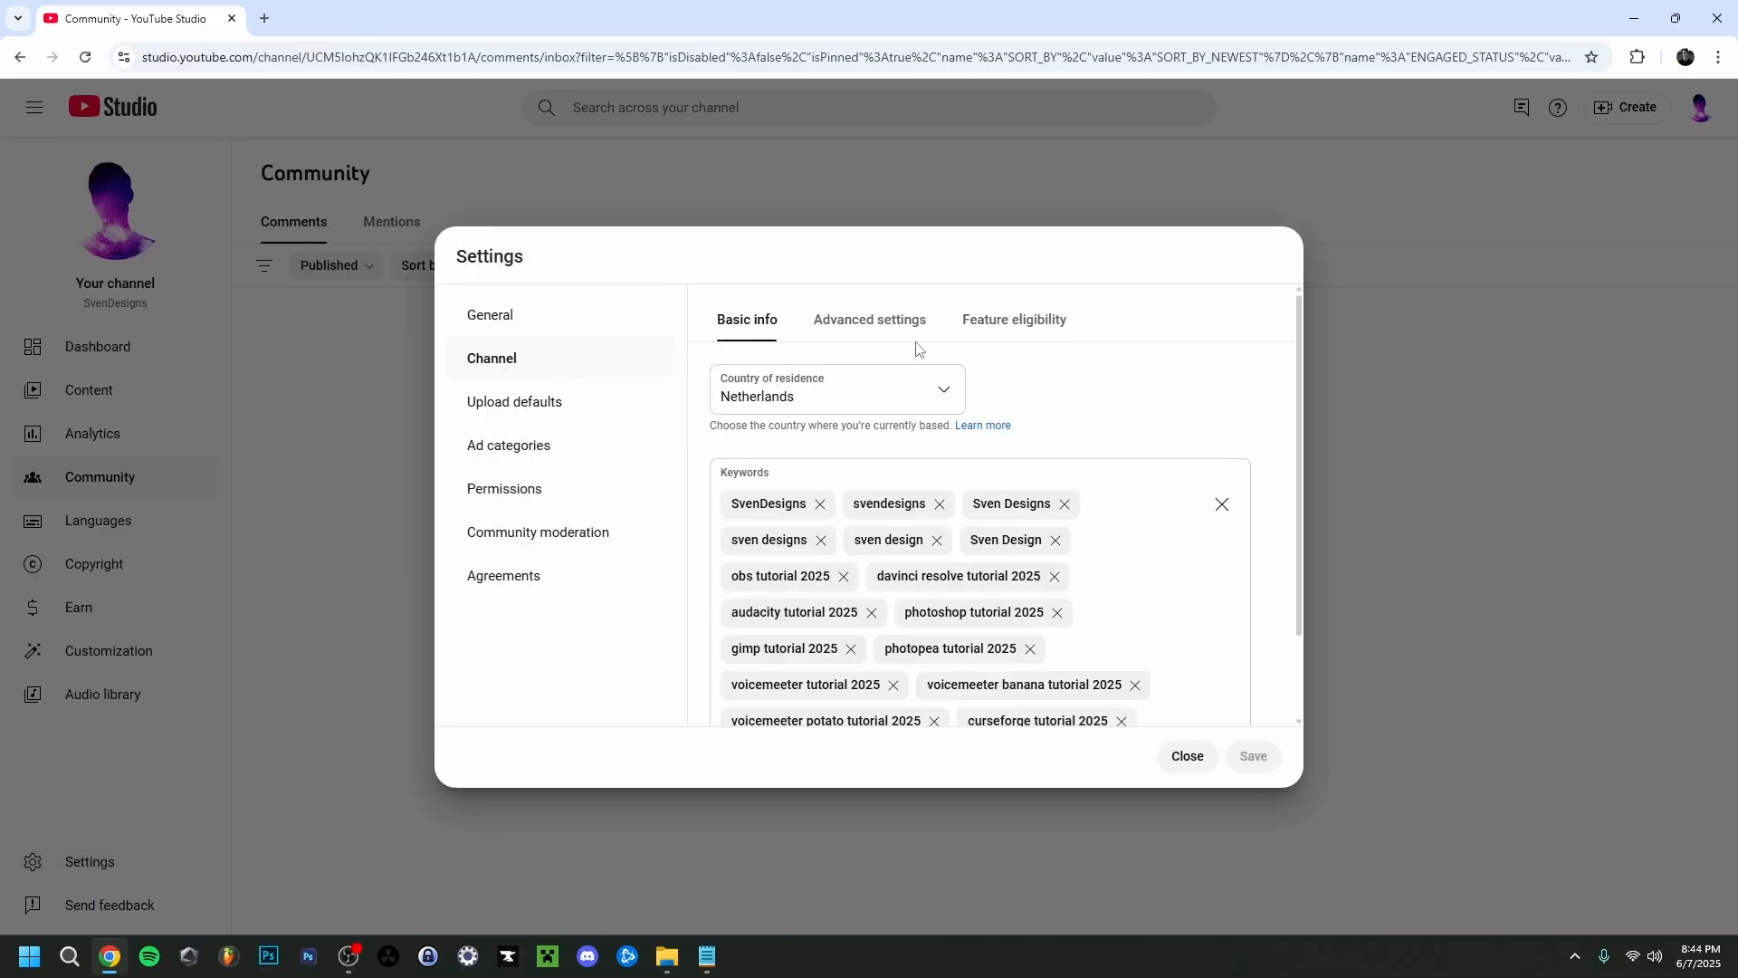
click(1014, 326)
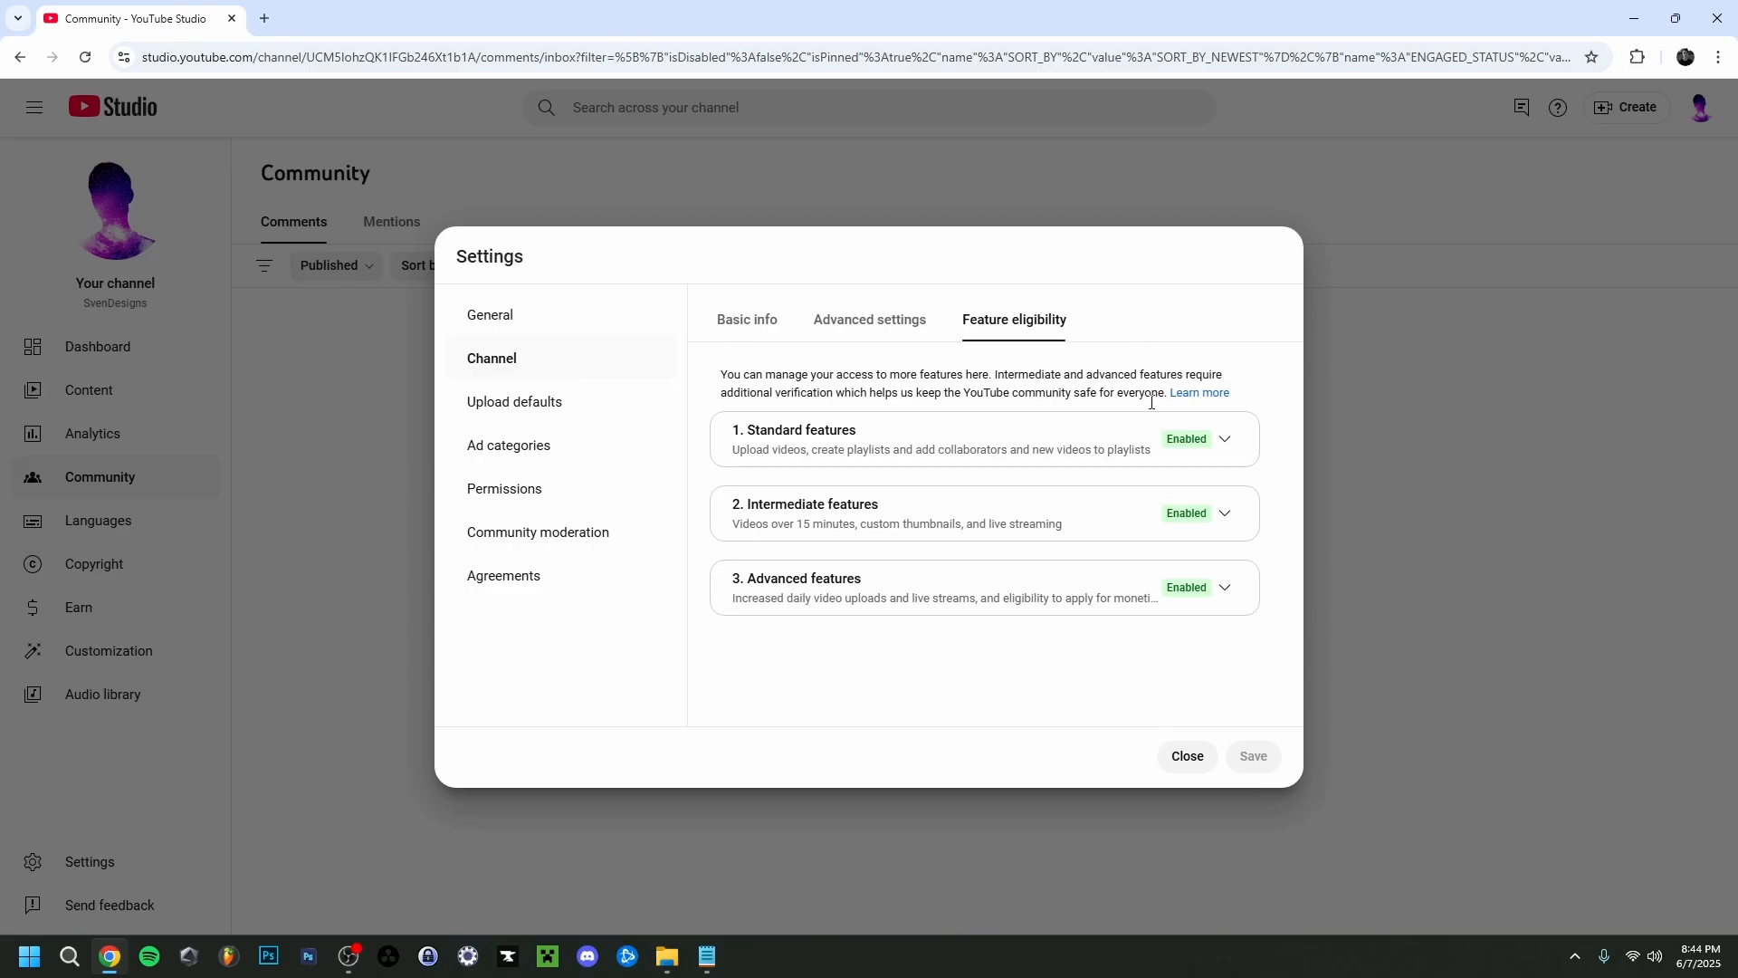
click(1224, 439)
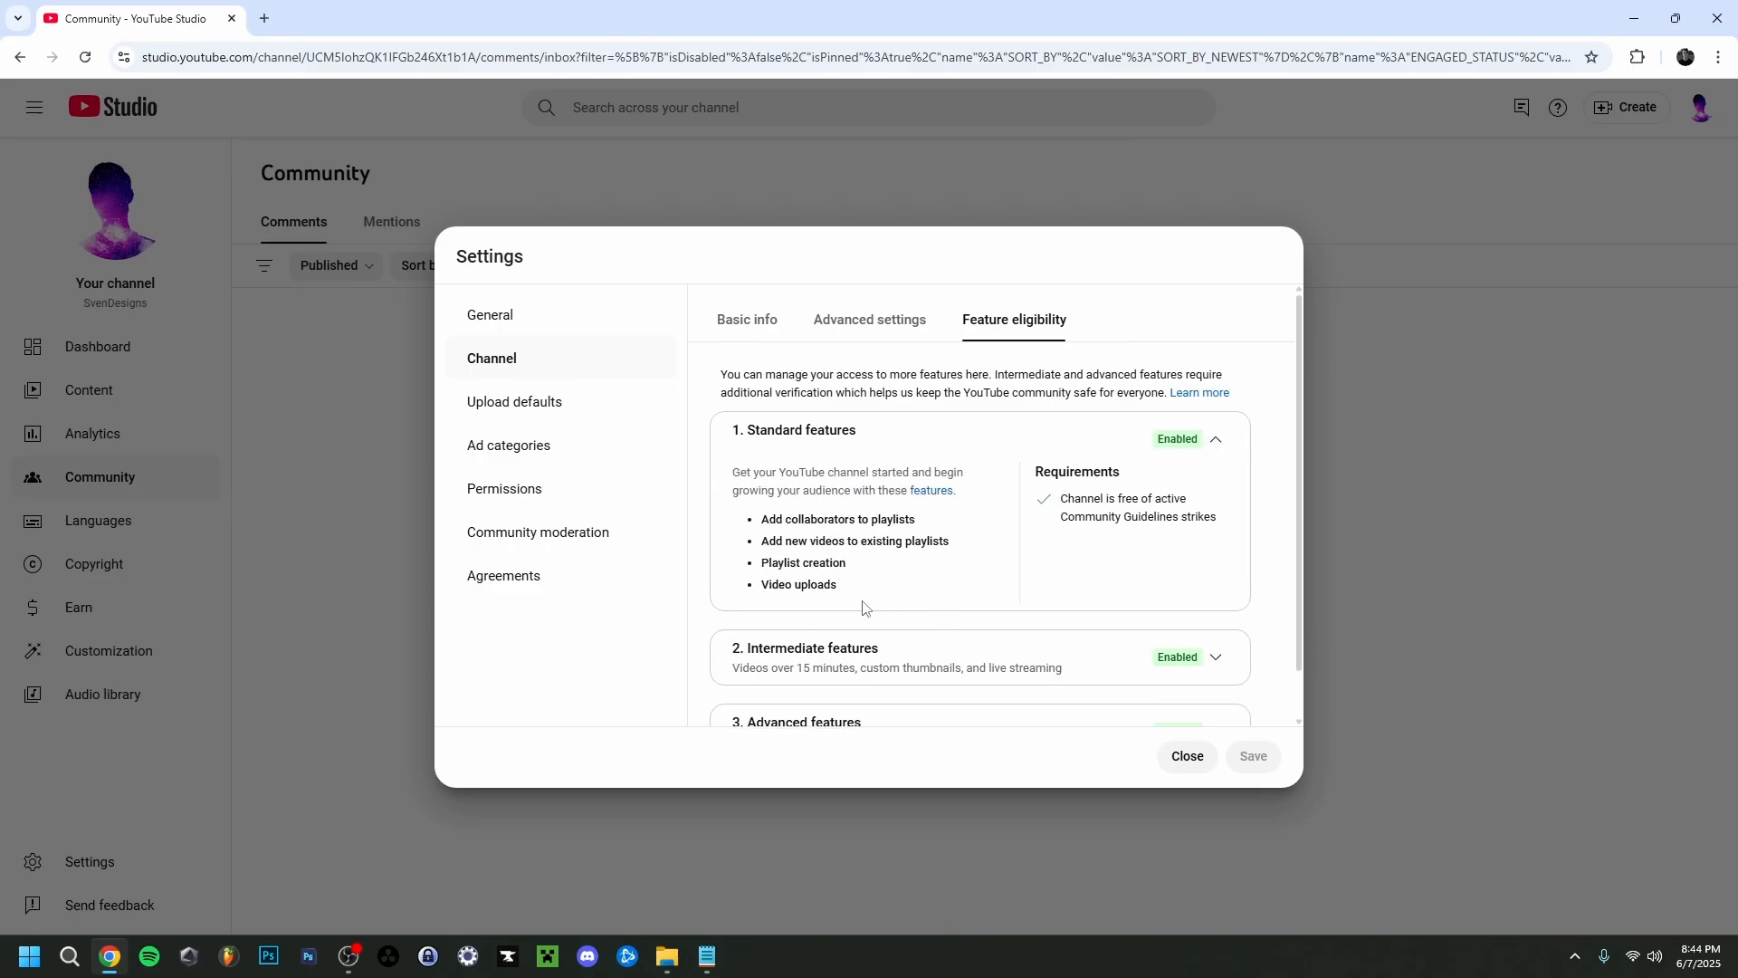
click(838, 634)
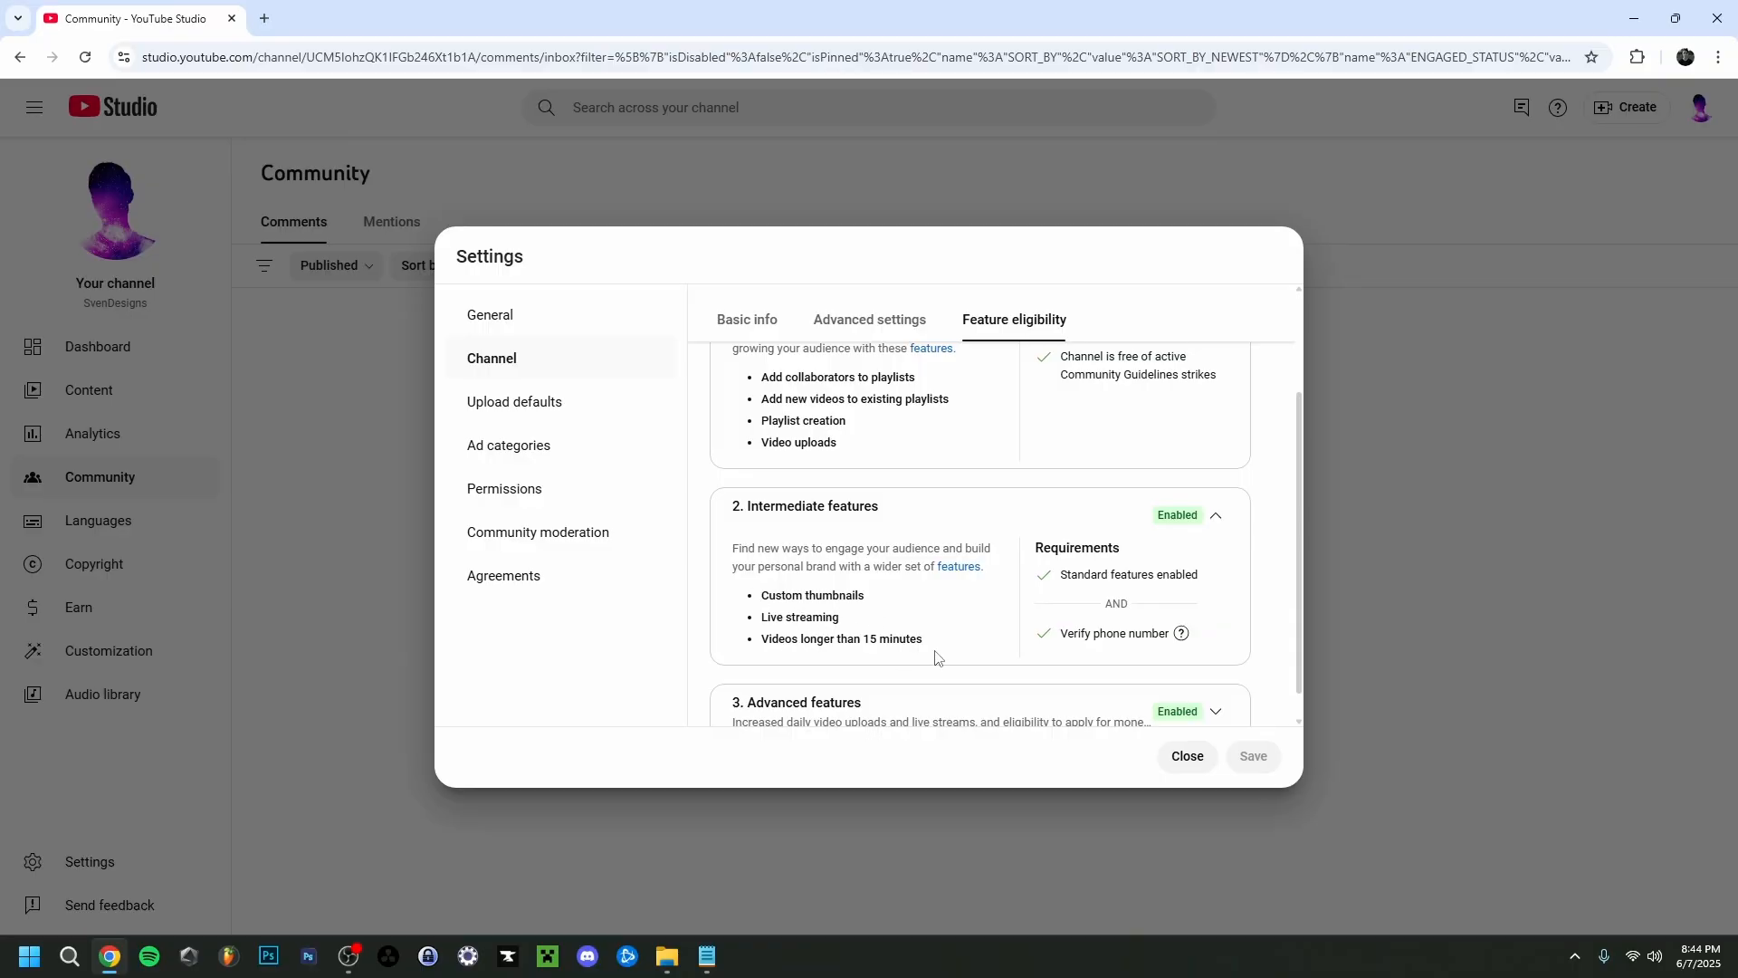
scroll(936, 650, down, 1)
click(1000, 674)
scroll(1014, 625, down, 3)
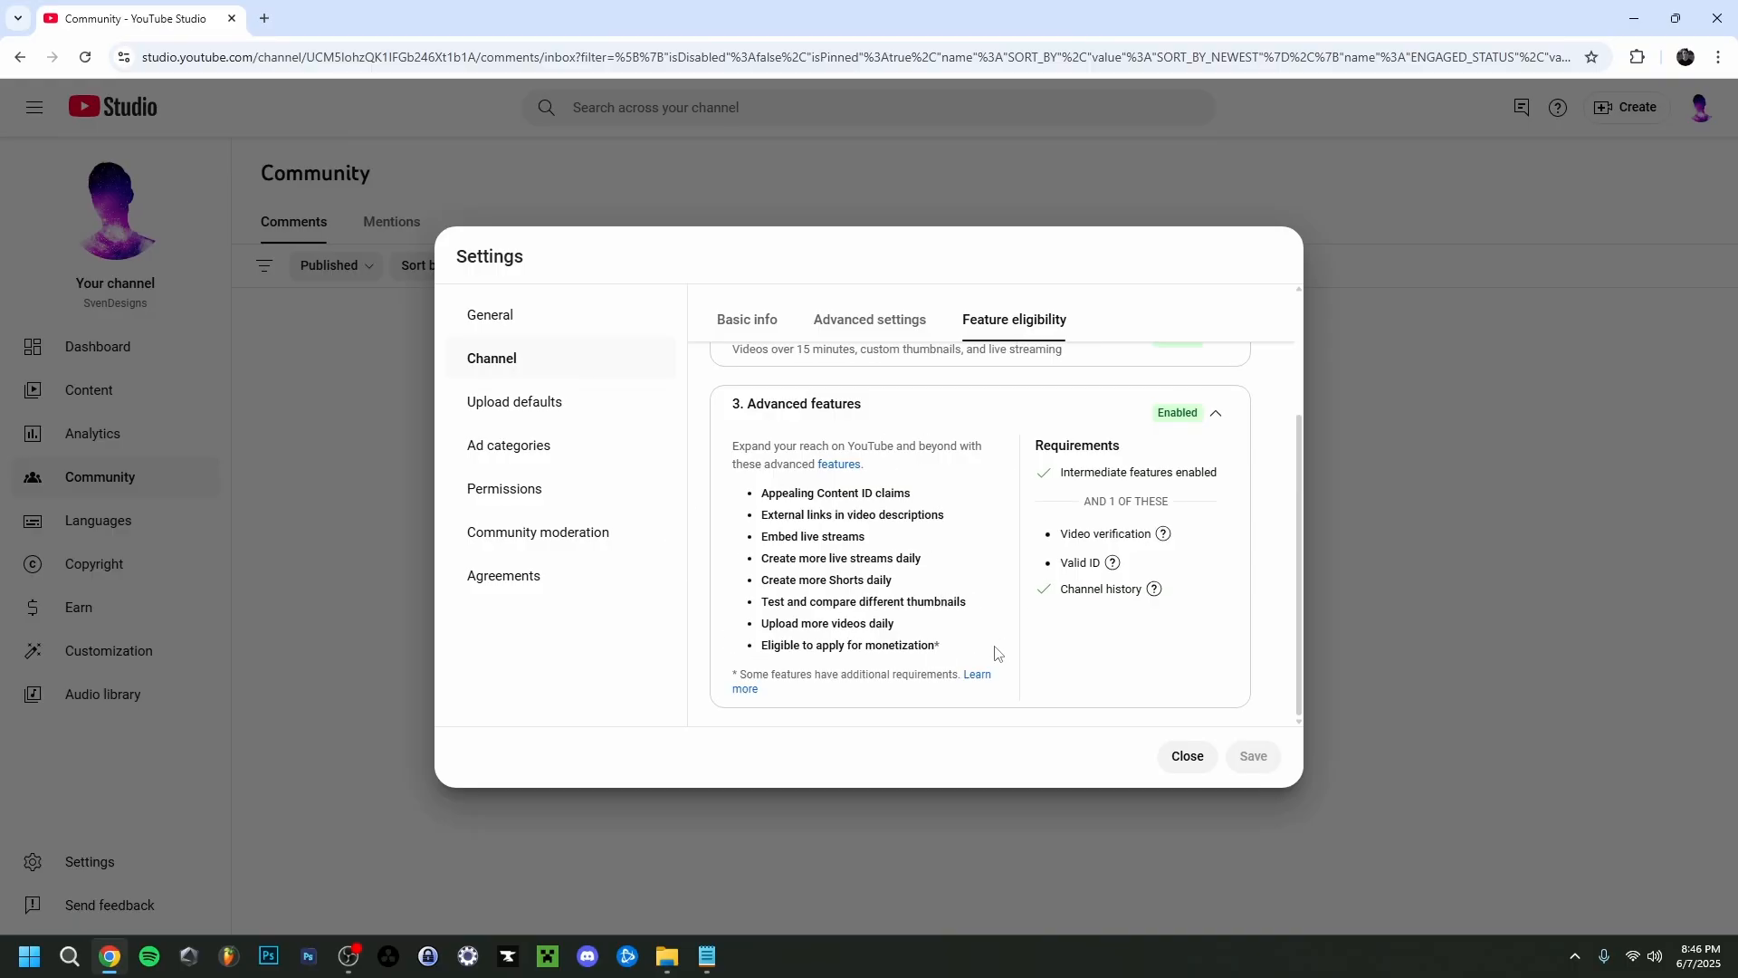
click(1240, 422)
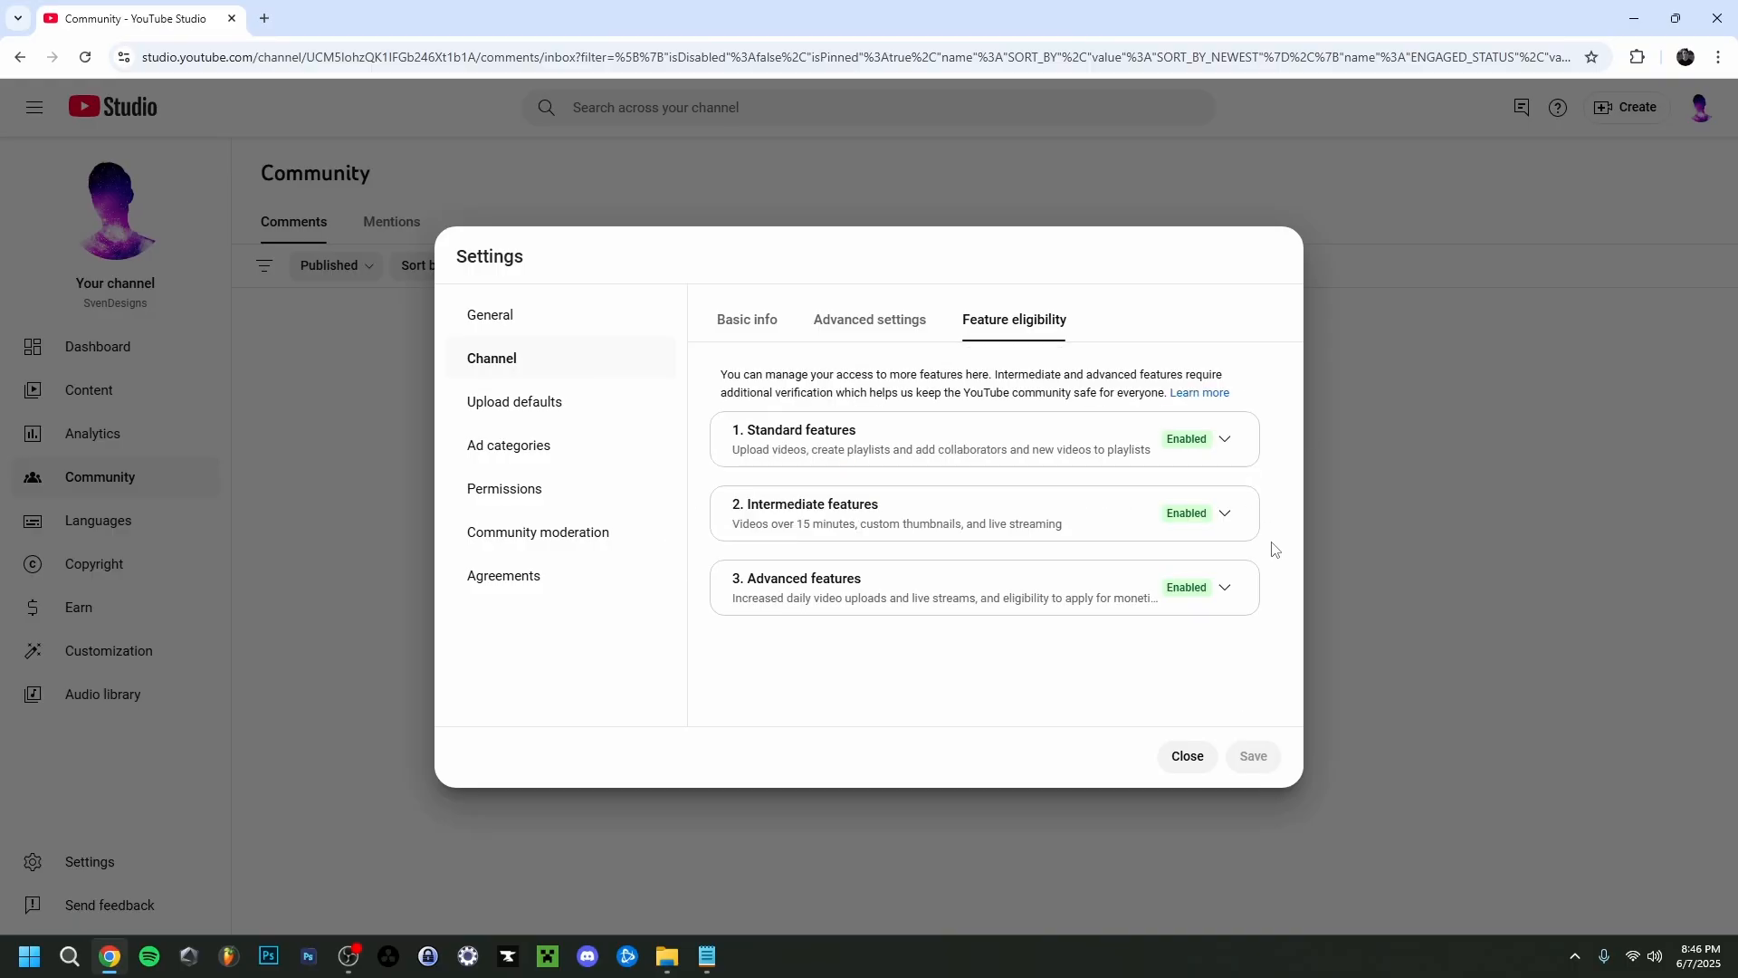
Examine the requirements for unlocking the intermediate and advanced channel features.
click(1228, 462)
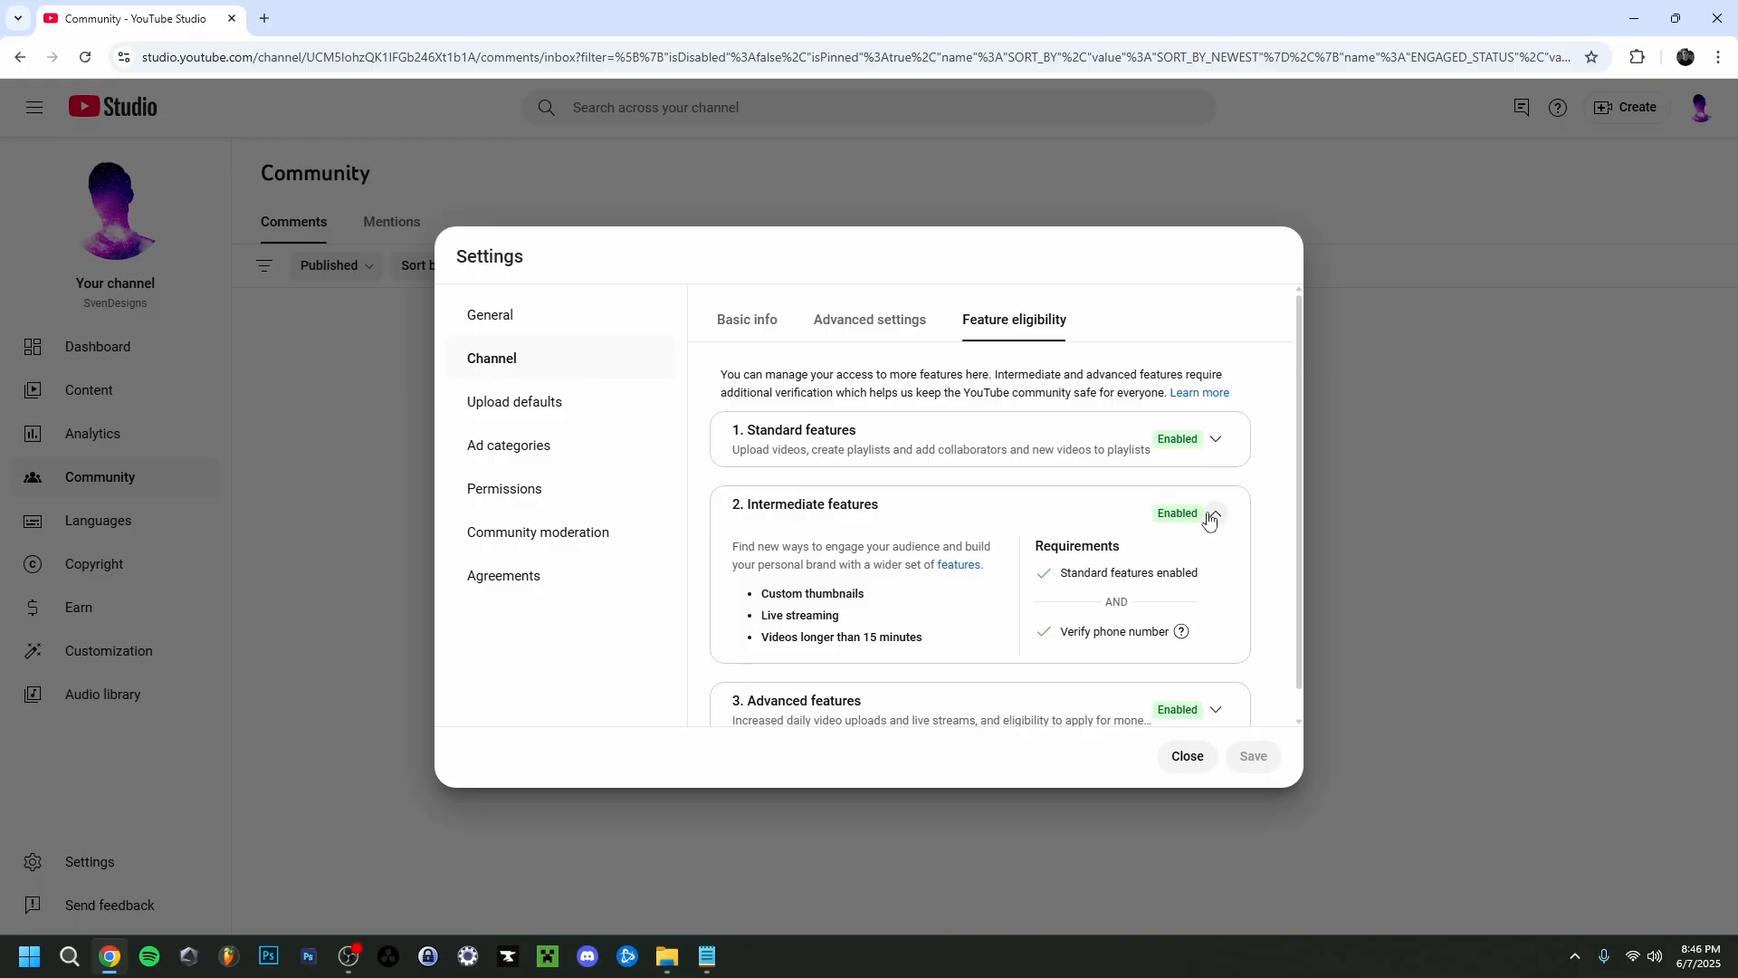
click(1215, 520)
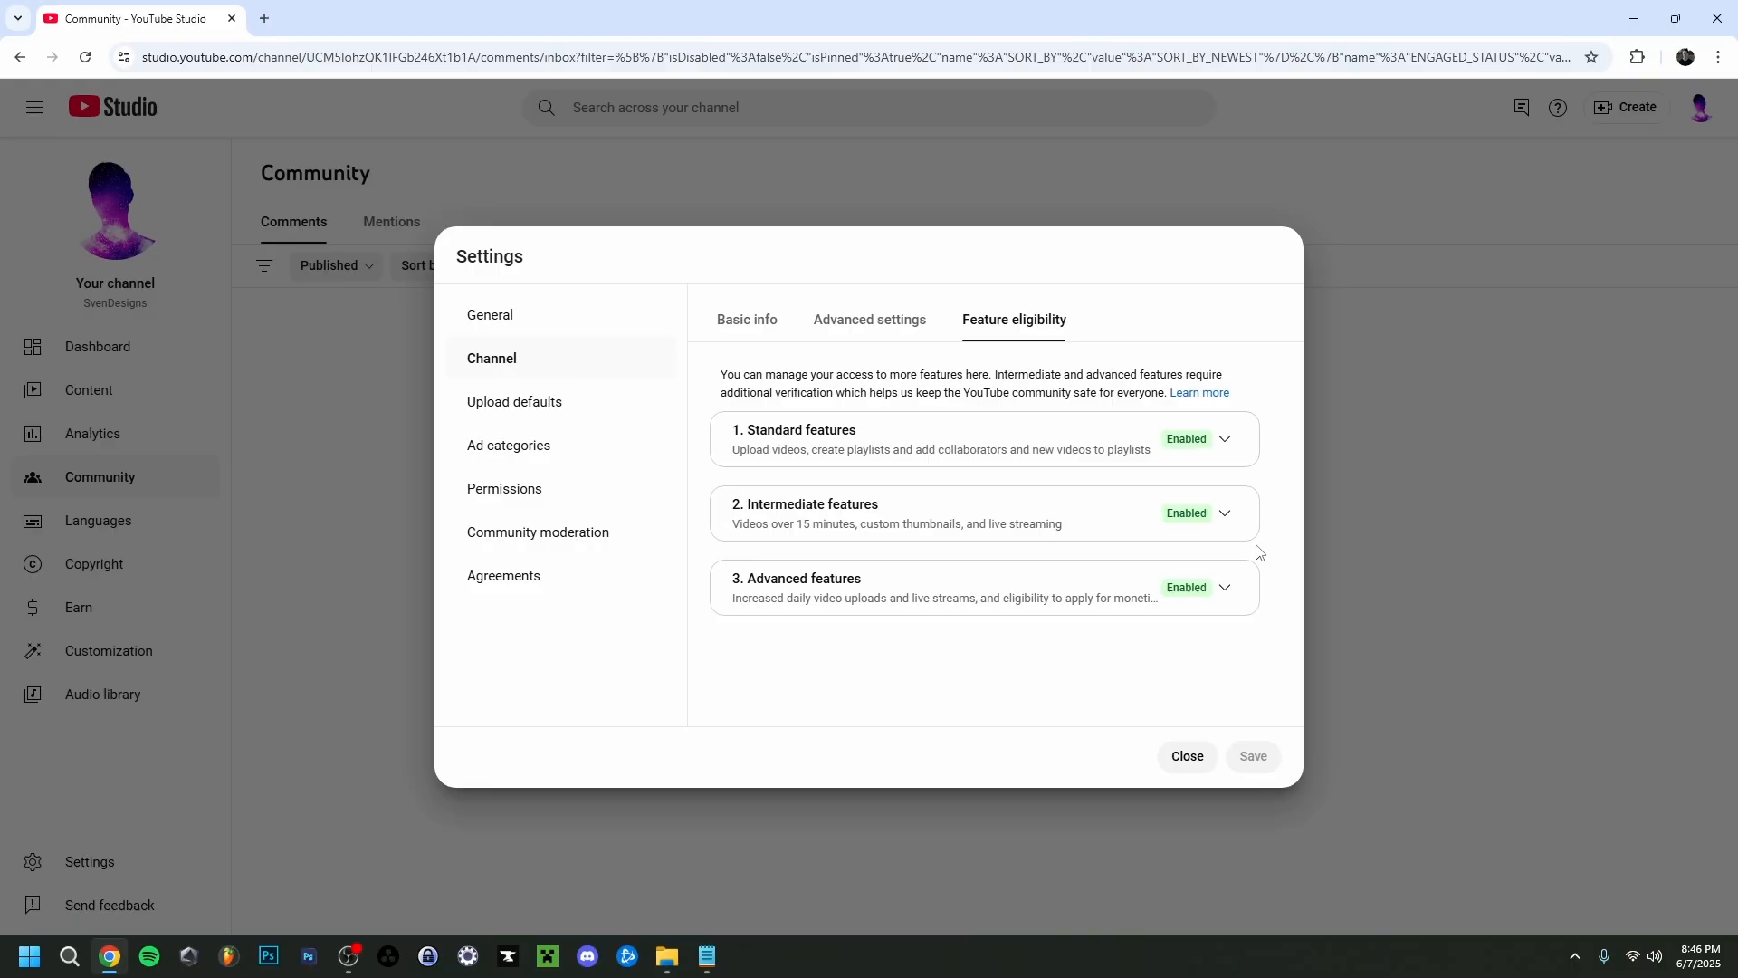
click(1231, 584)
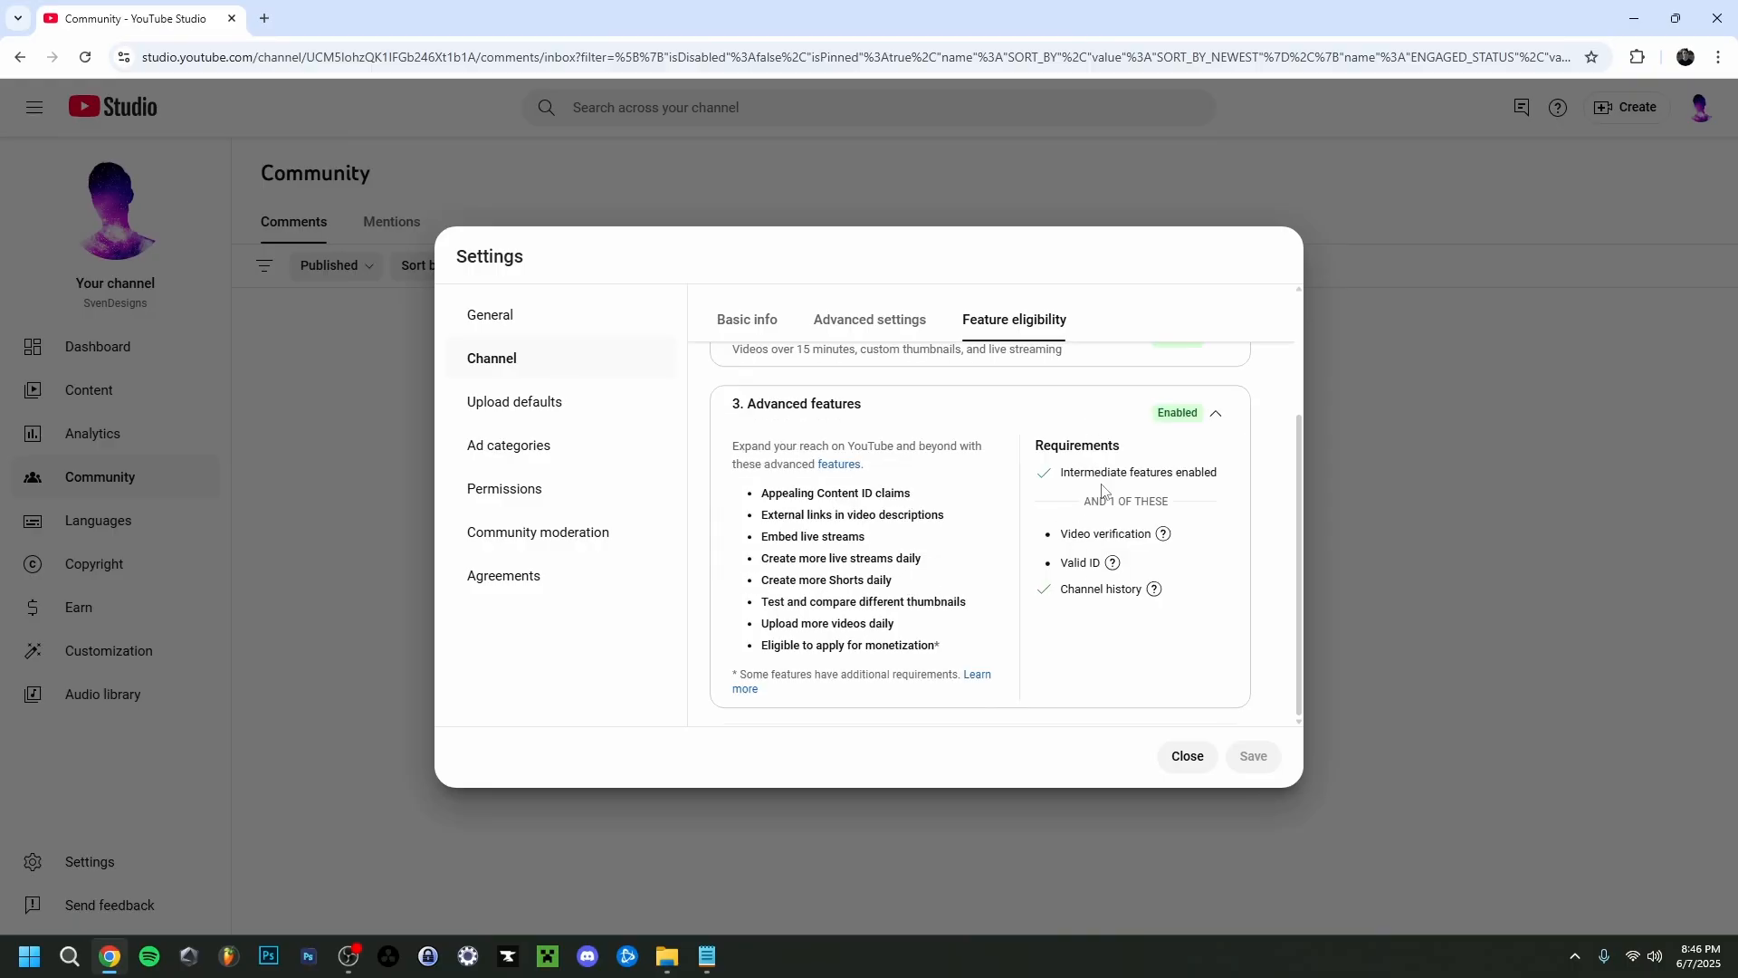
mouse_move(1065, 534)
click(801, 427)
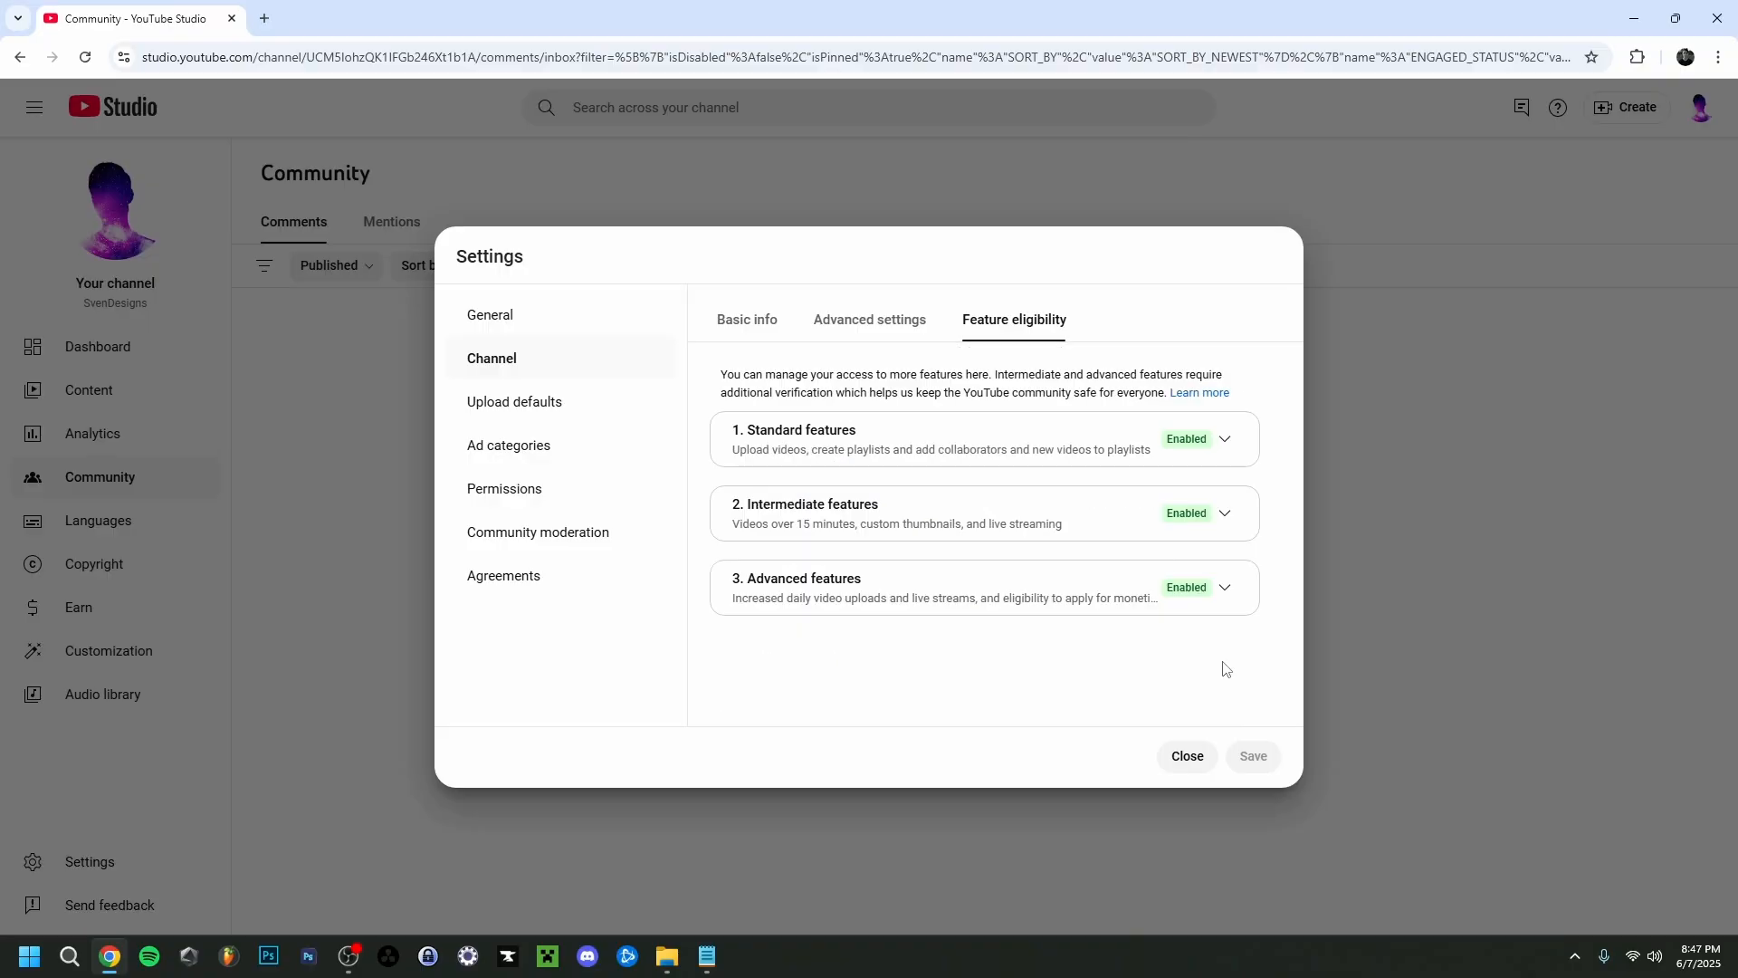
click(1222, 589)
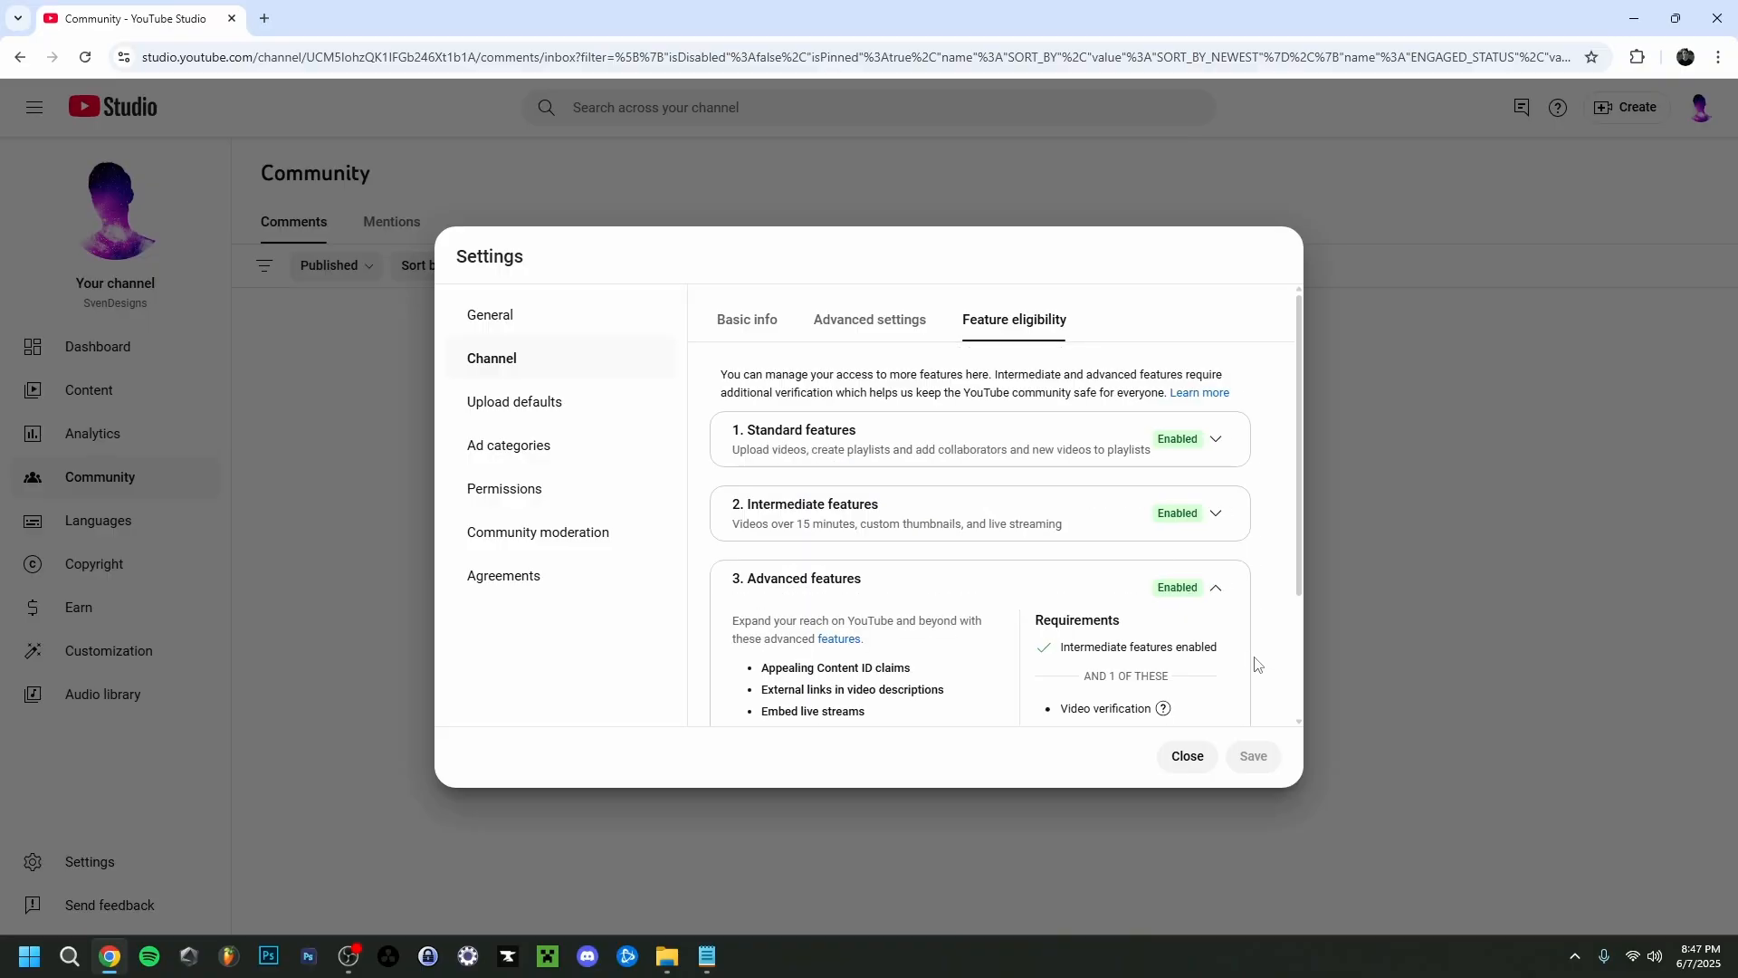
scroll(1258, 656, down, 2)
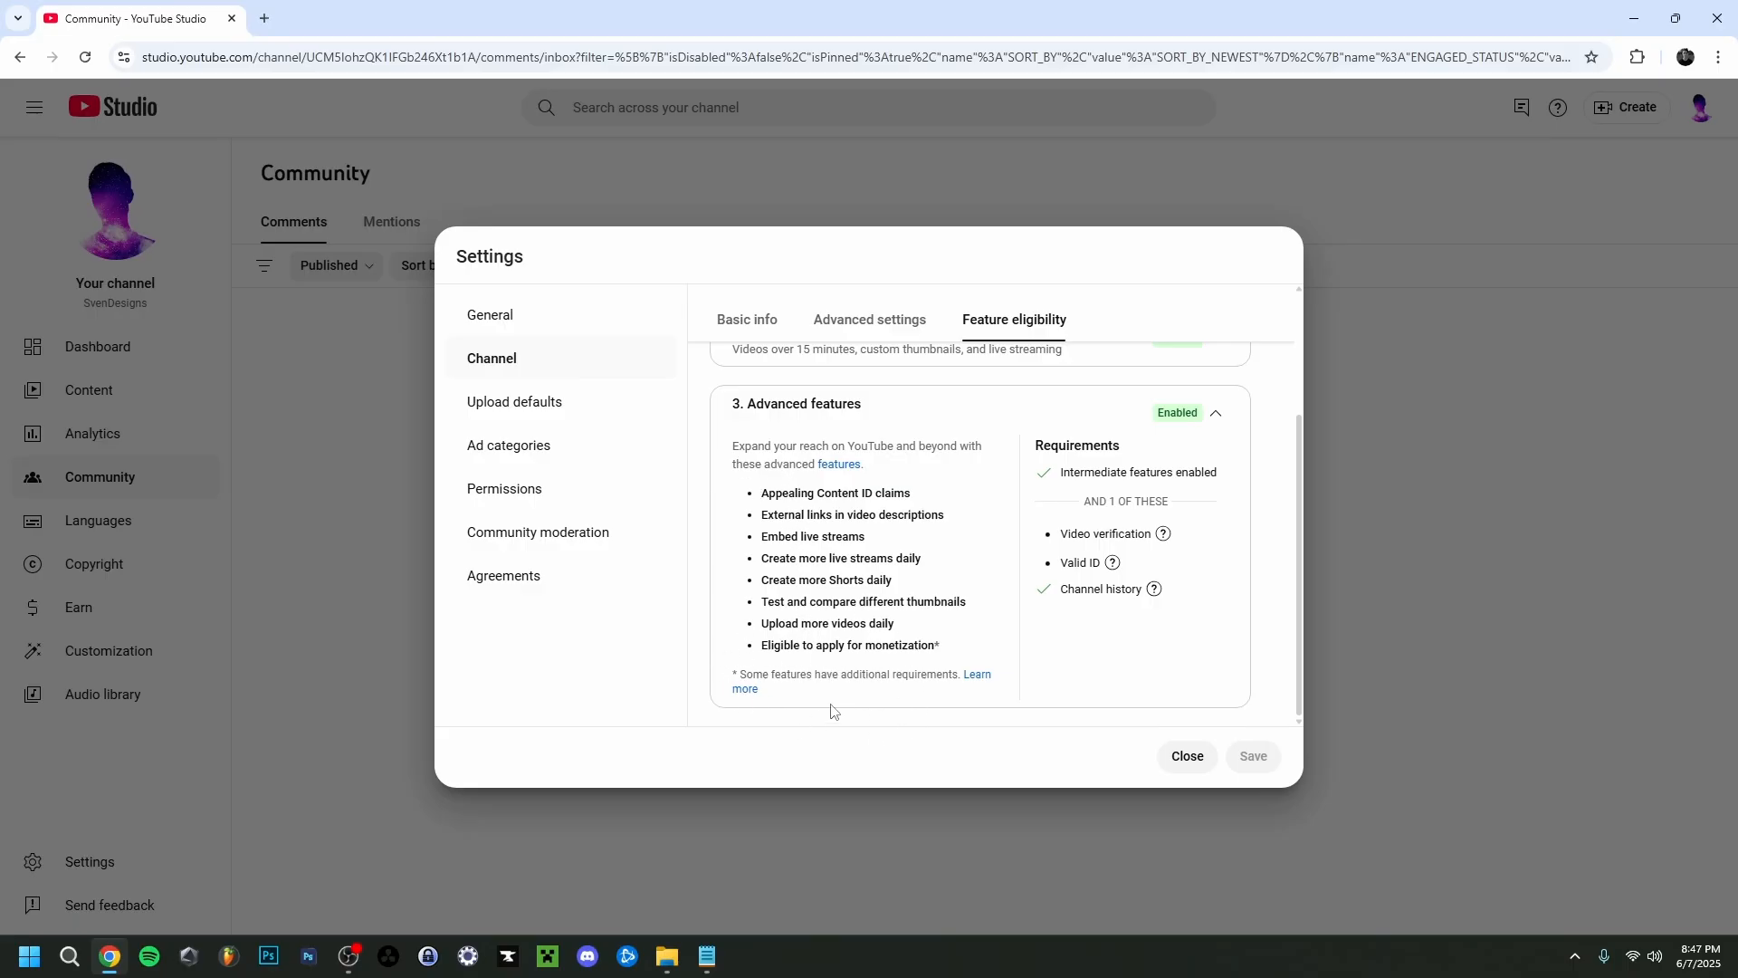
click(1217, 413)
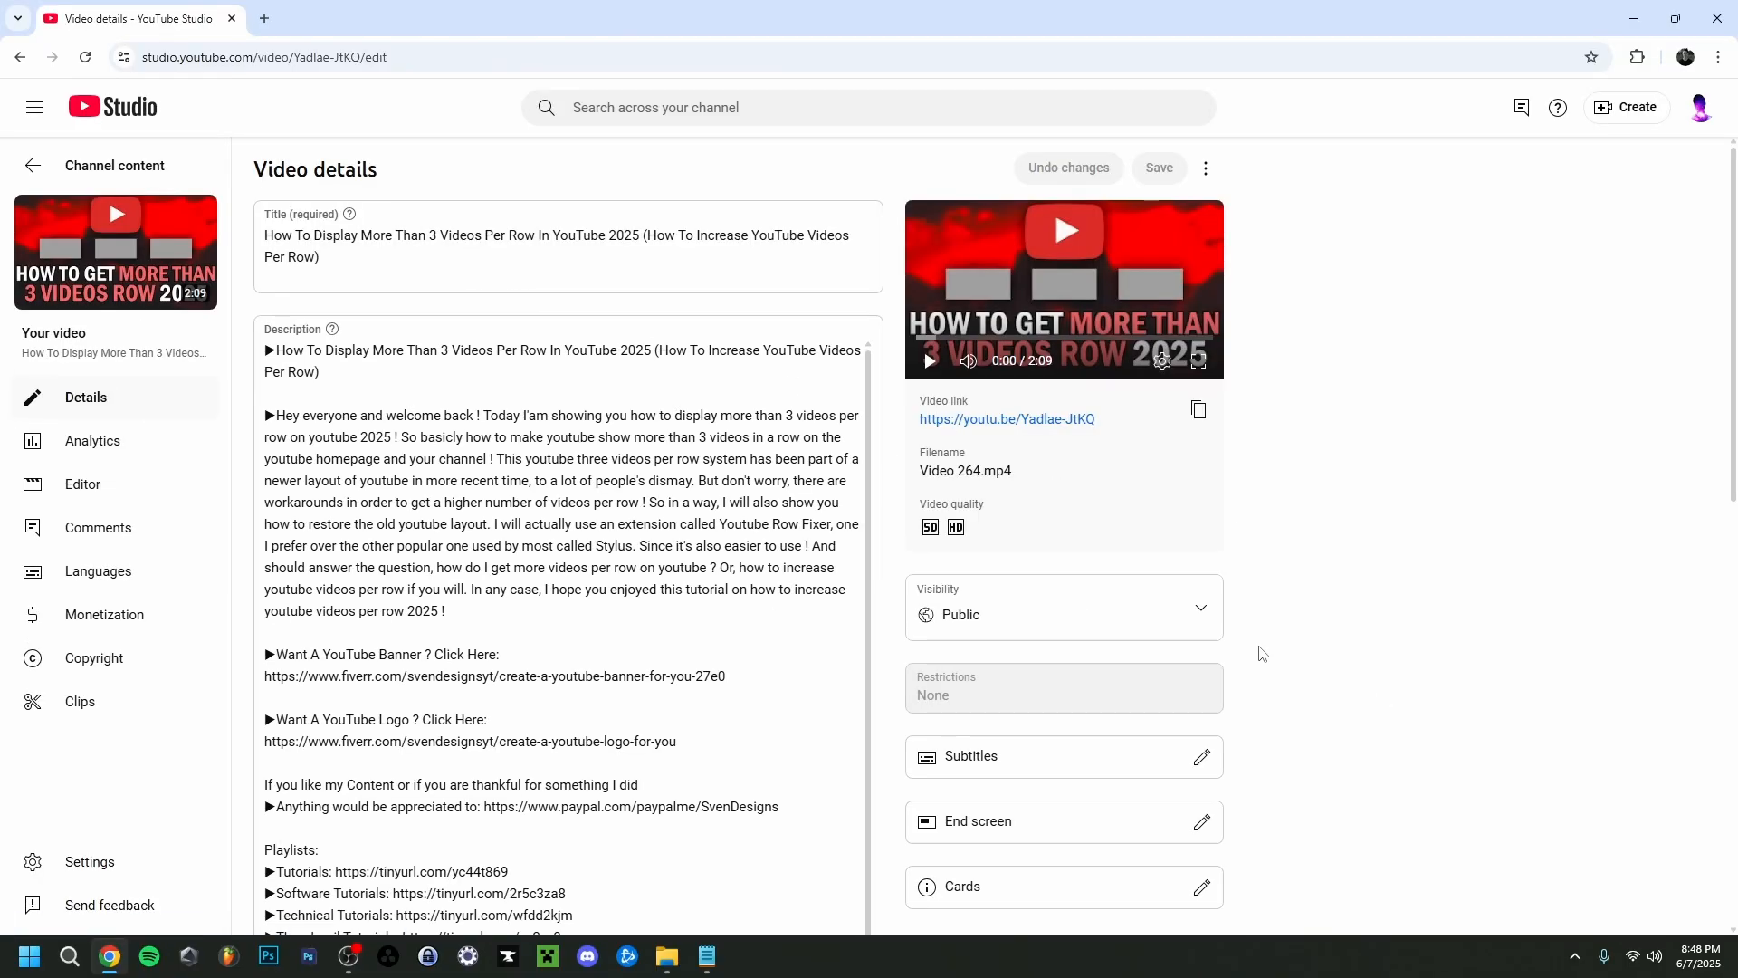
Add a "Chapters:" heading between the playlists and social media sections of the video description.
scroll(570, 640, down, 5)
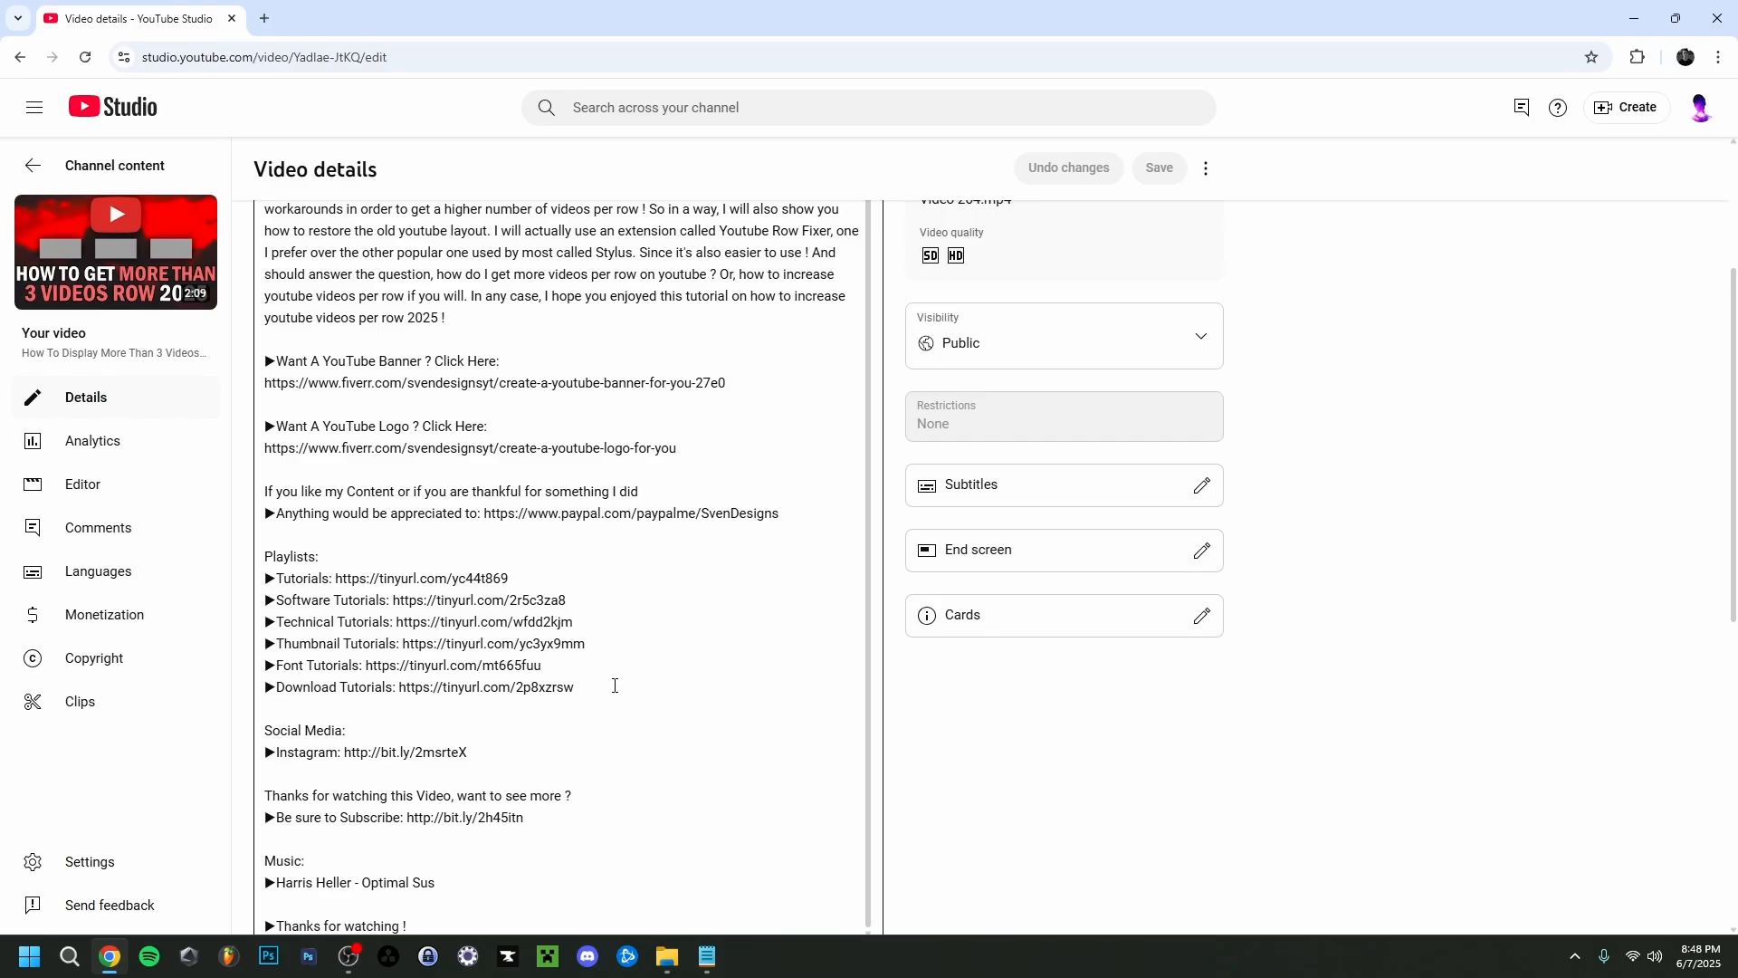
click(615, 685)
key(Return)
key(Return)
scroll(607, 509, down, 2)
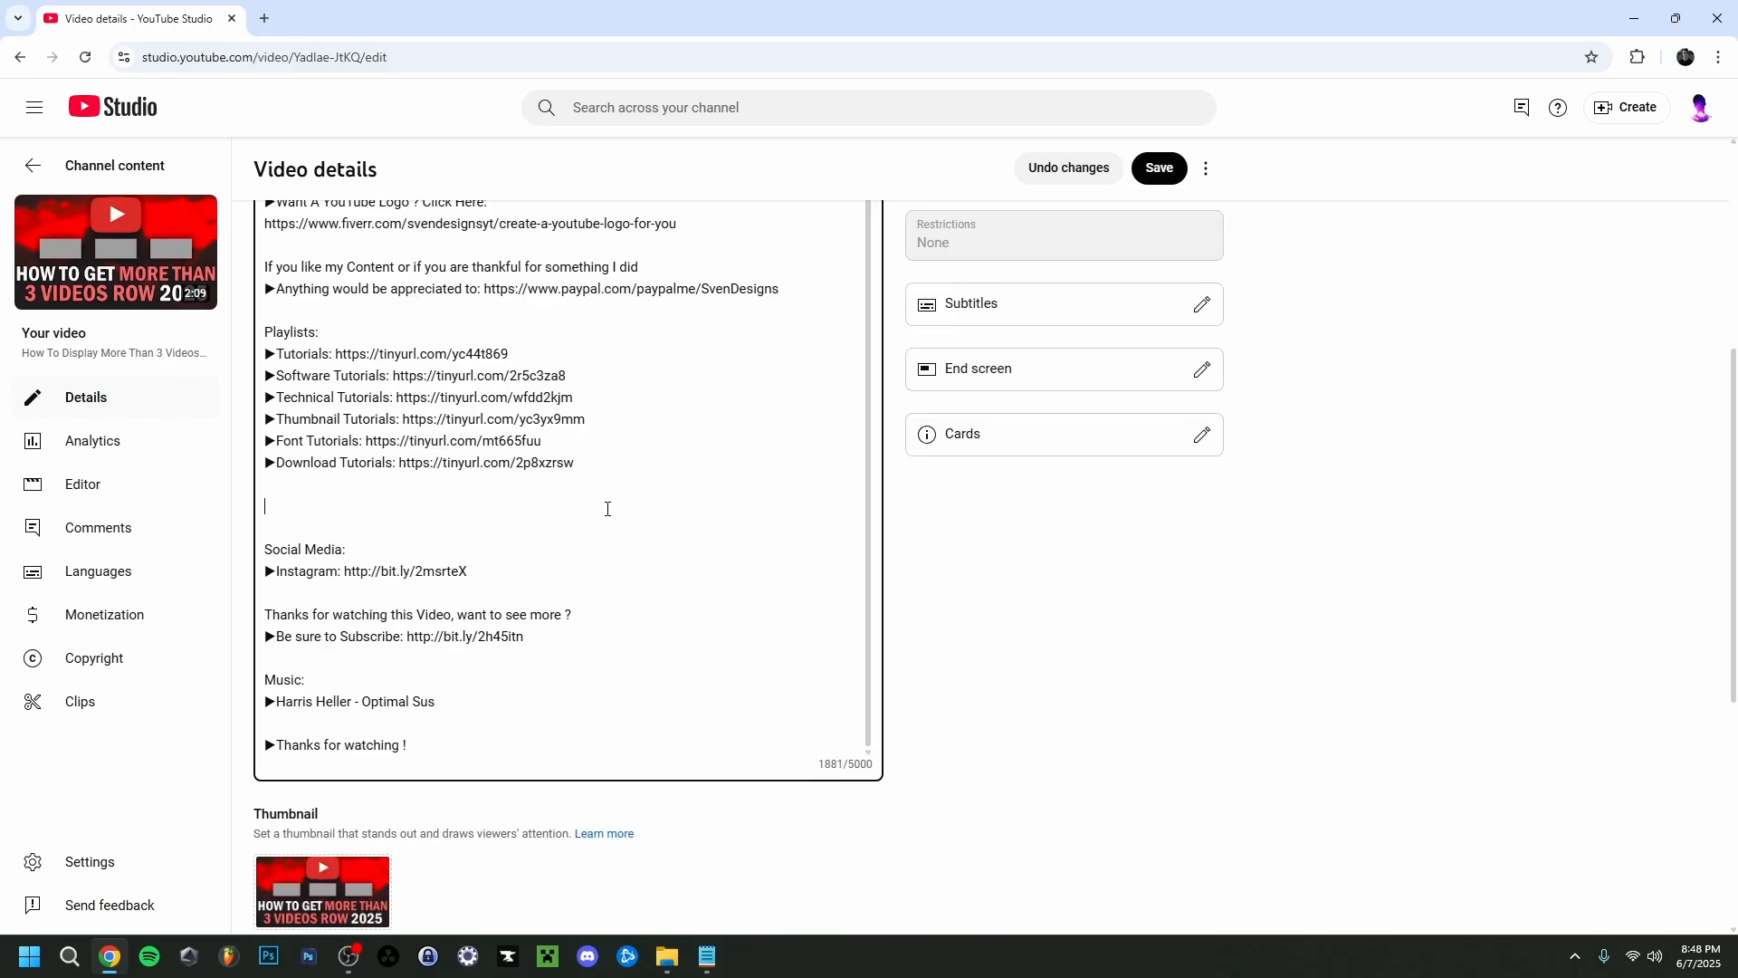
scroll(568, 541, up, 8)
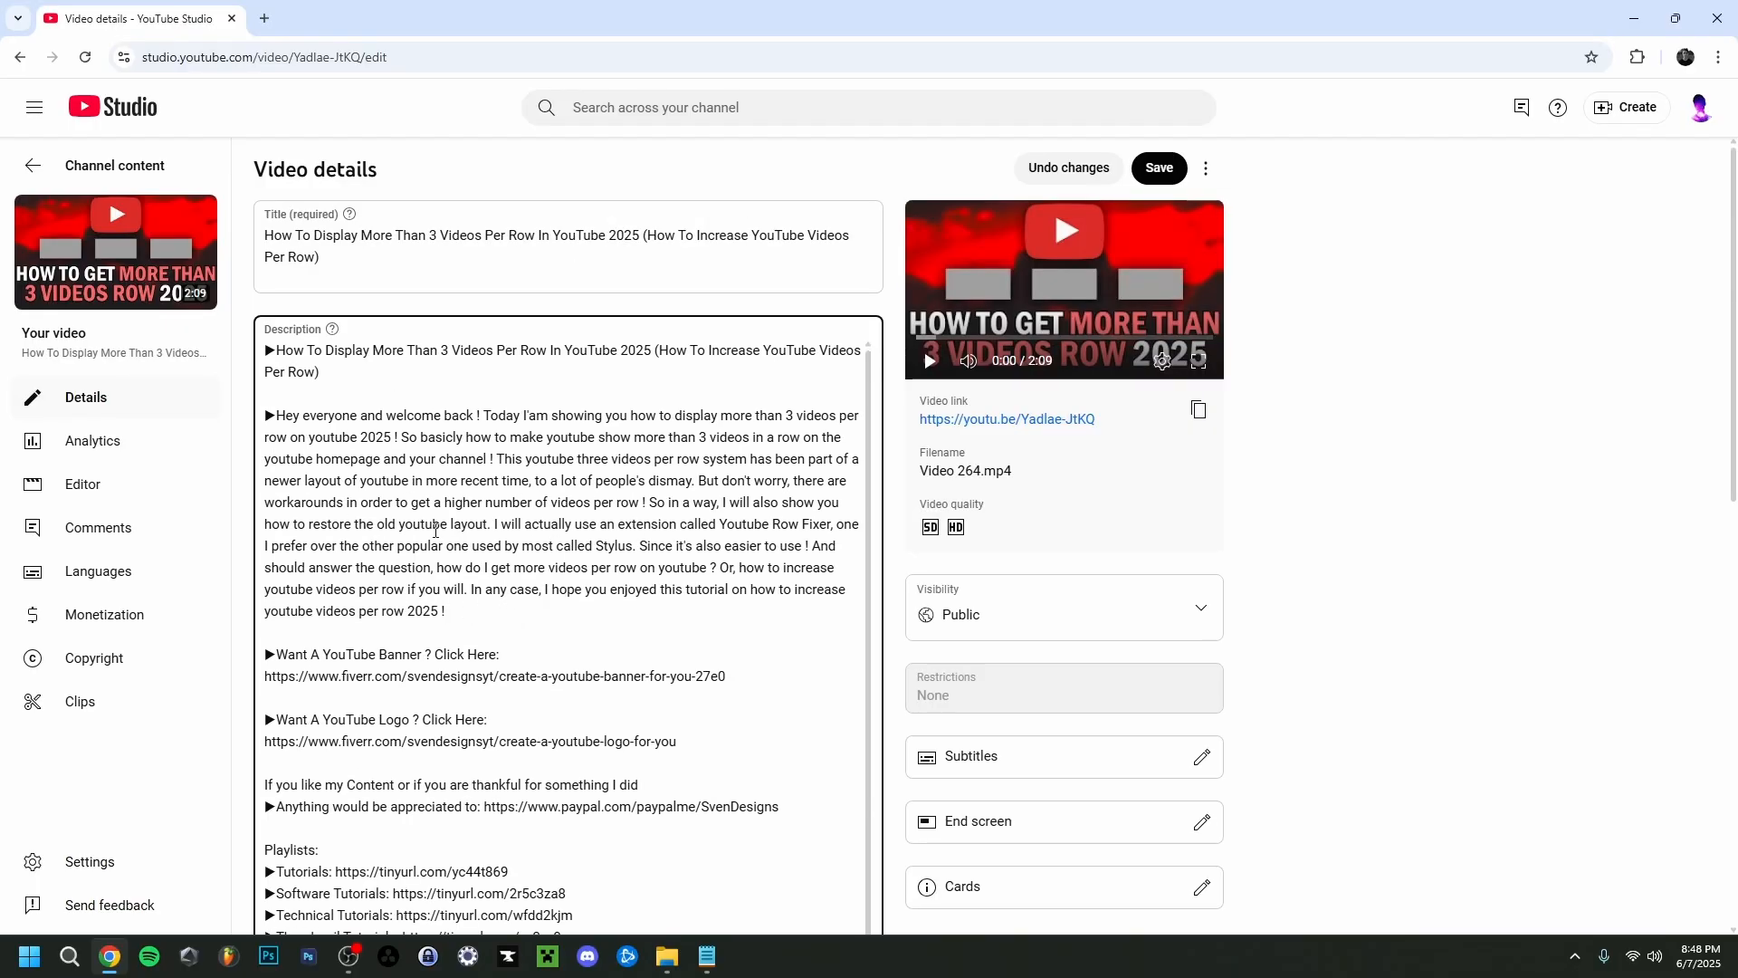
scroll(553, 568, down, 4)
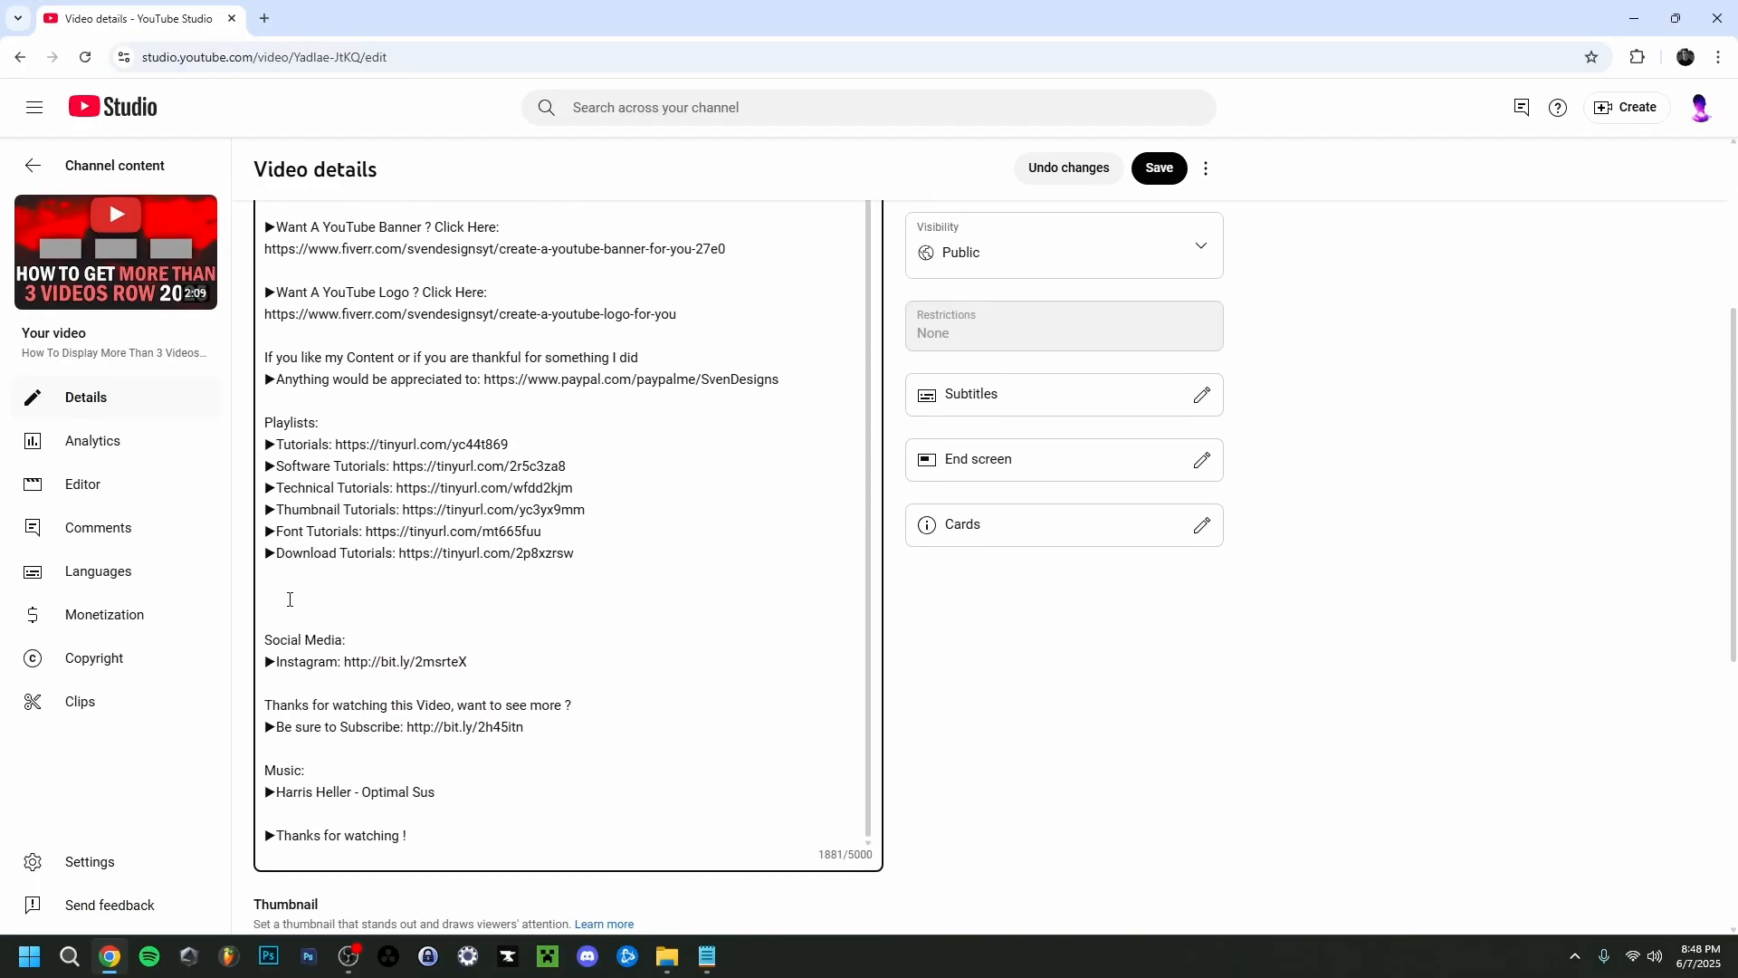
text(Chapters:)
key(Return)
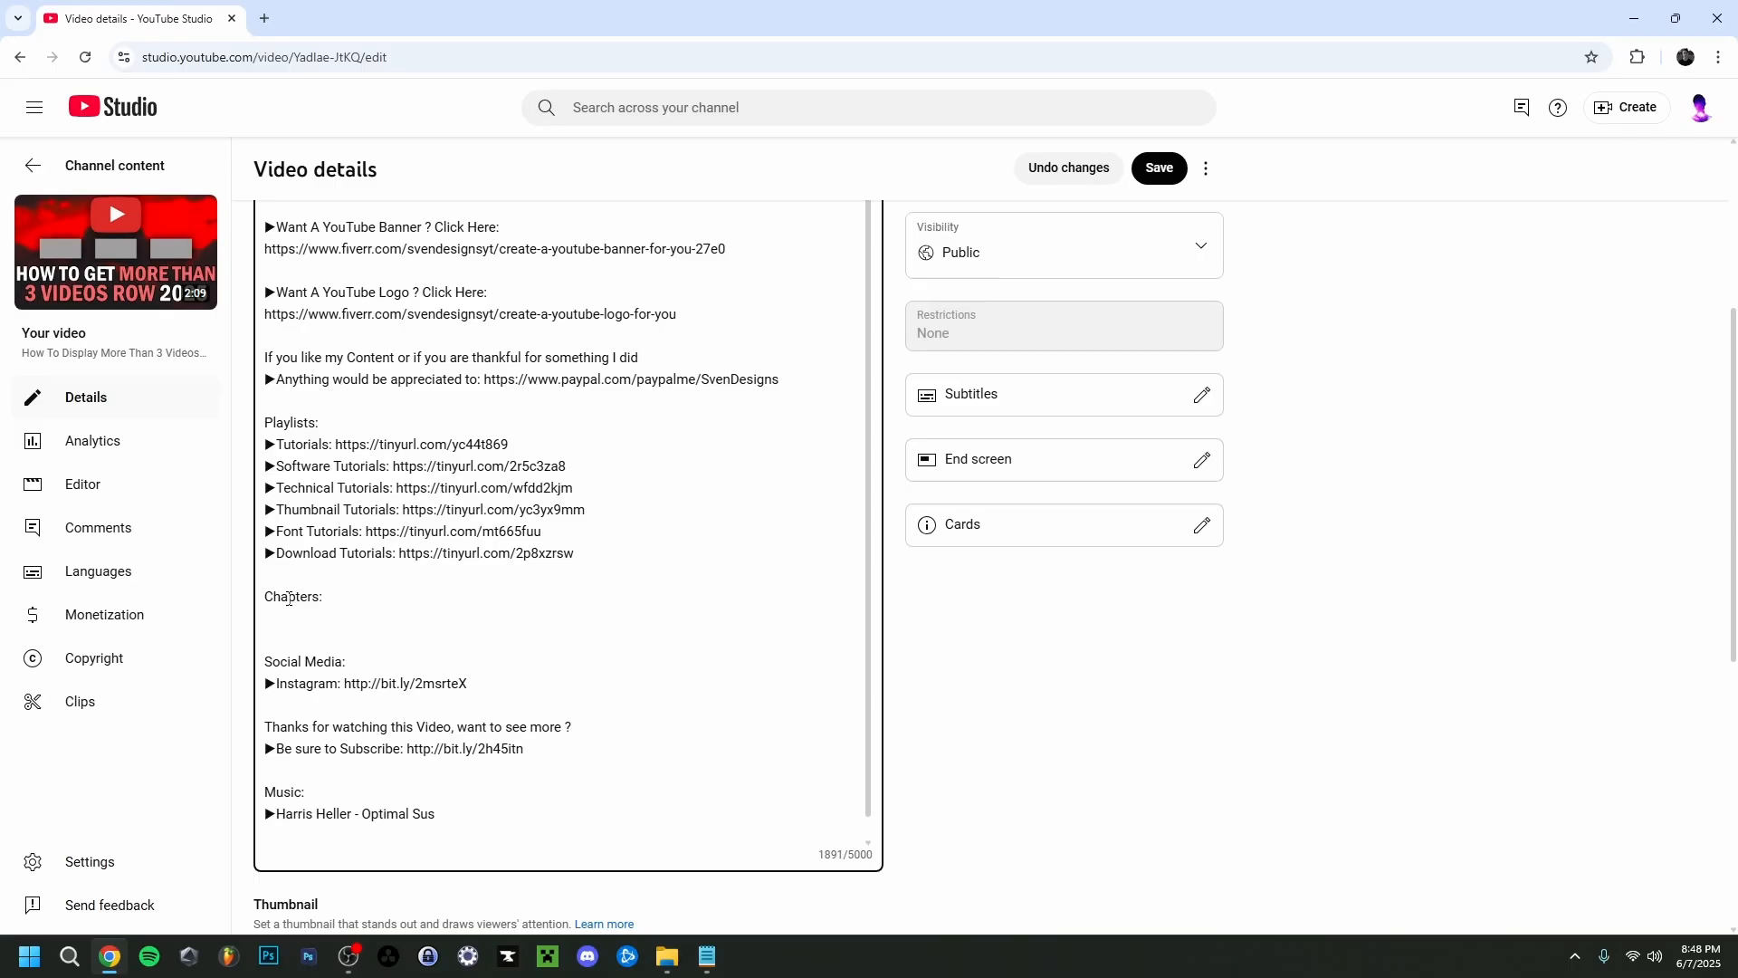
Add the line "▶0:00 Chapter 1" under the Chapters heading, reusing the playlist bullet symbol, and start a second line with "▶0:00".
drag(265, 554, 276, 553)
key(ctrl+c)
click(306, 620)
key(ctrl+v)
text(00)
text(Chapter 1)
key(Return)
text(▶0:00)
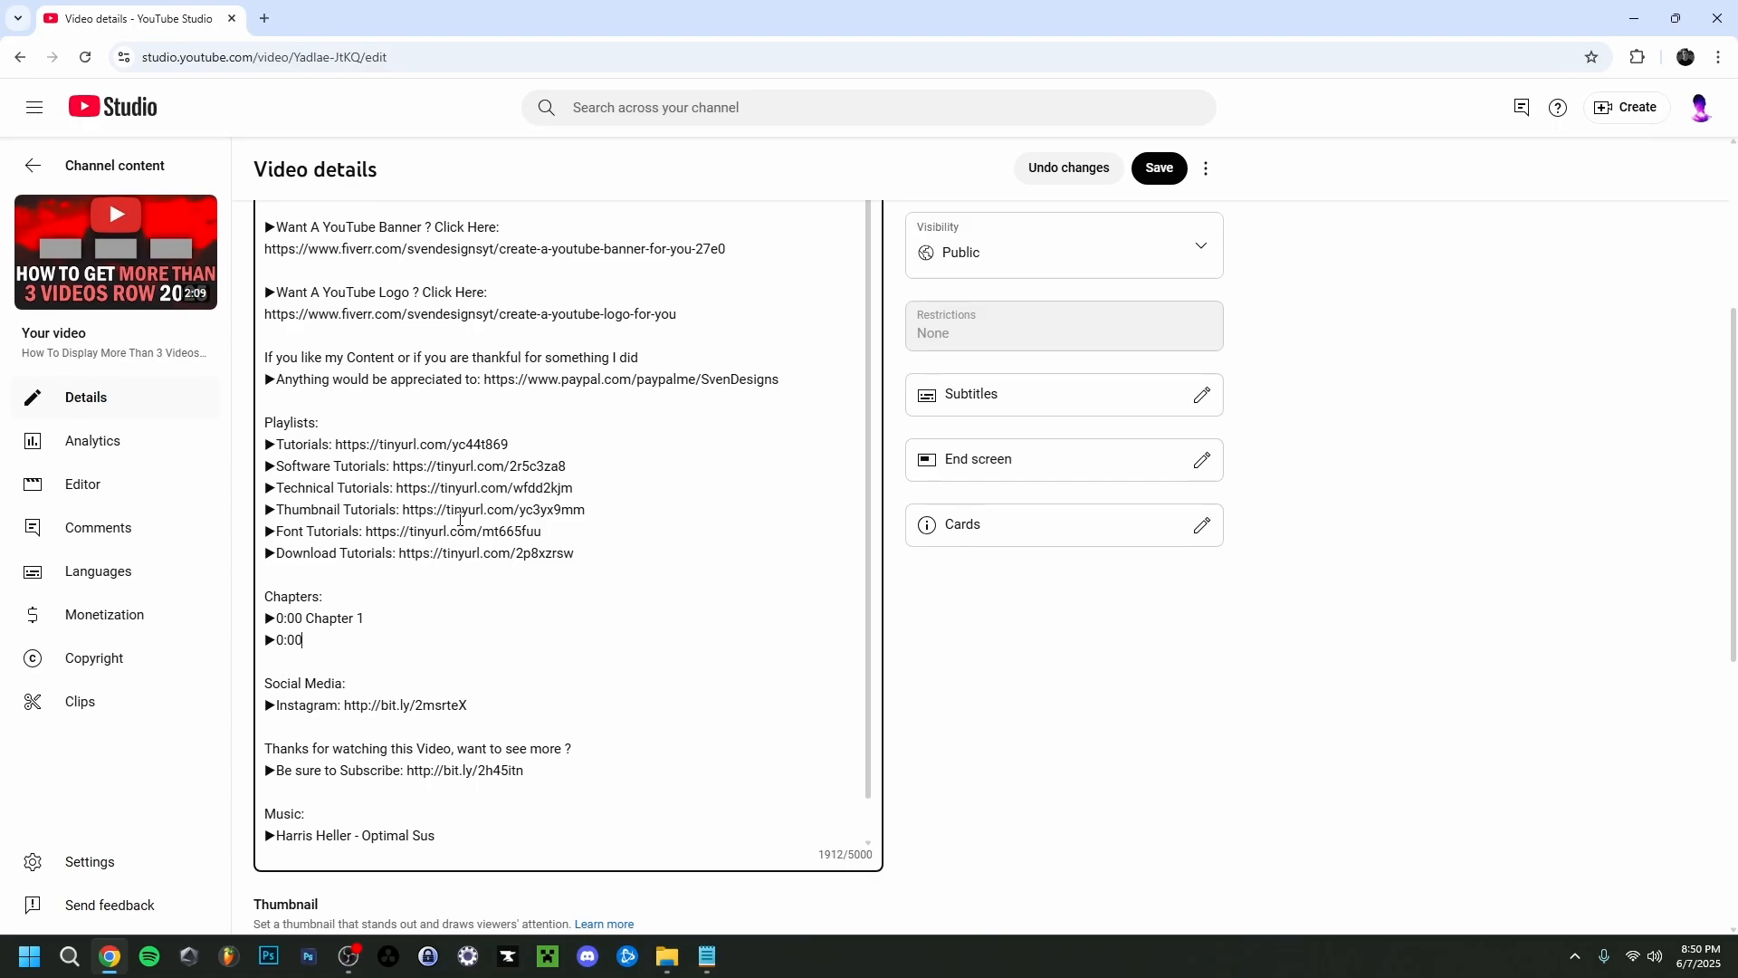
Set the second chapter timestamp to 0:30 and add a third line reading "▶0:50" below it.
key(Return)
key(ctrl+v)
key(BackSpace)
key(BackSpace)
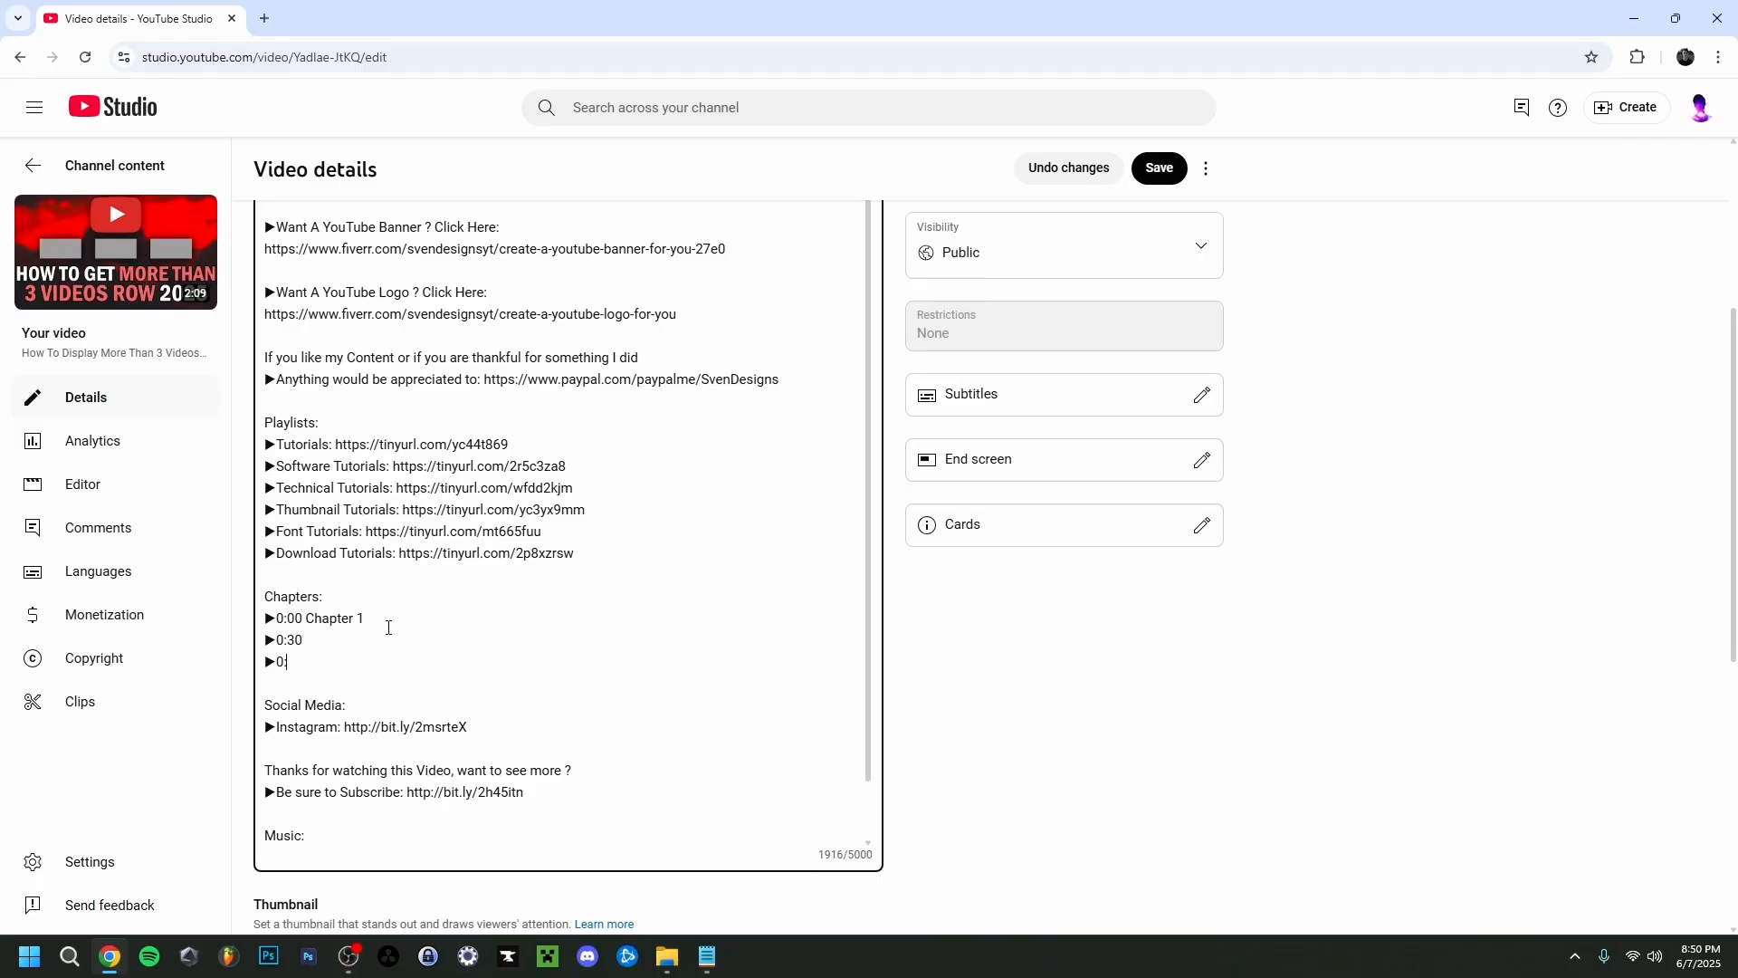
text(50)
Move the "▶0:50" line so it sits between the Chapter 1 line and the "▶0:30" line.
drag(308, 664, 264, 662)
key(BackSpace)
key(BackSpace)
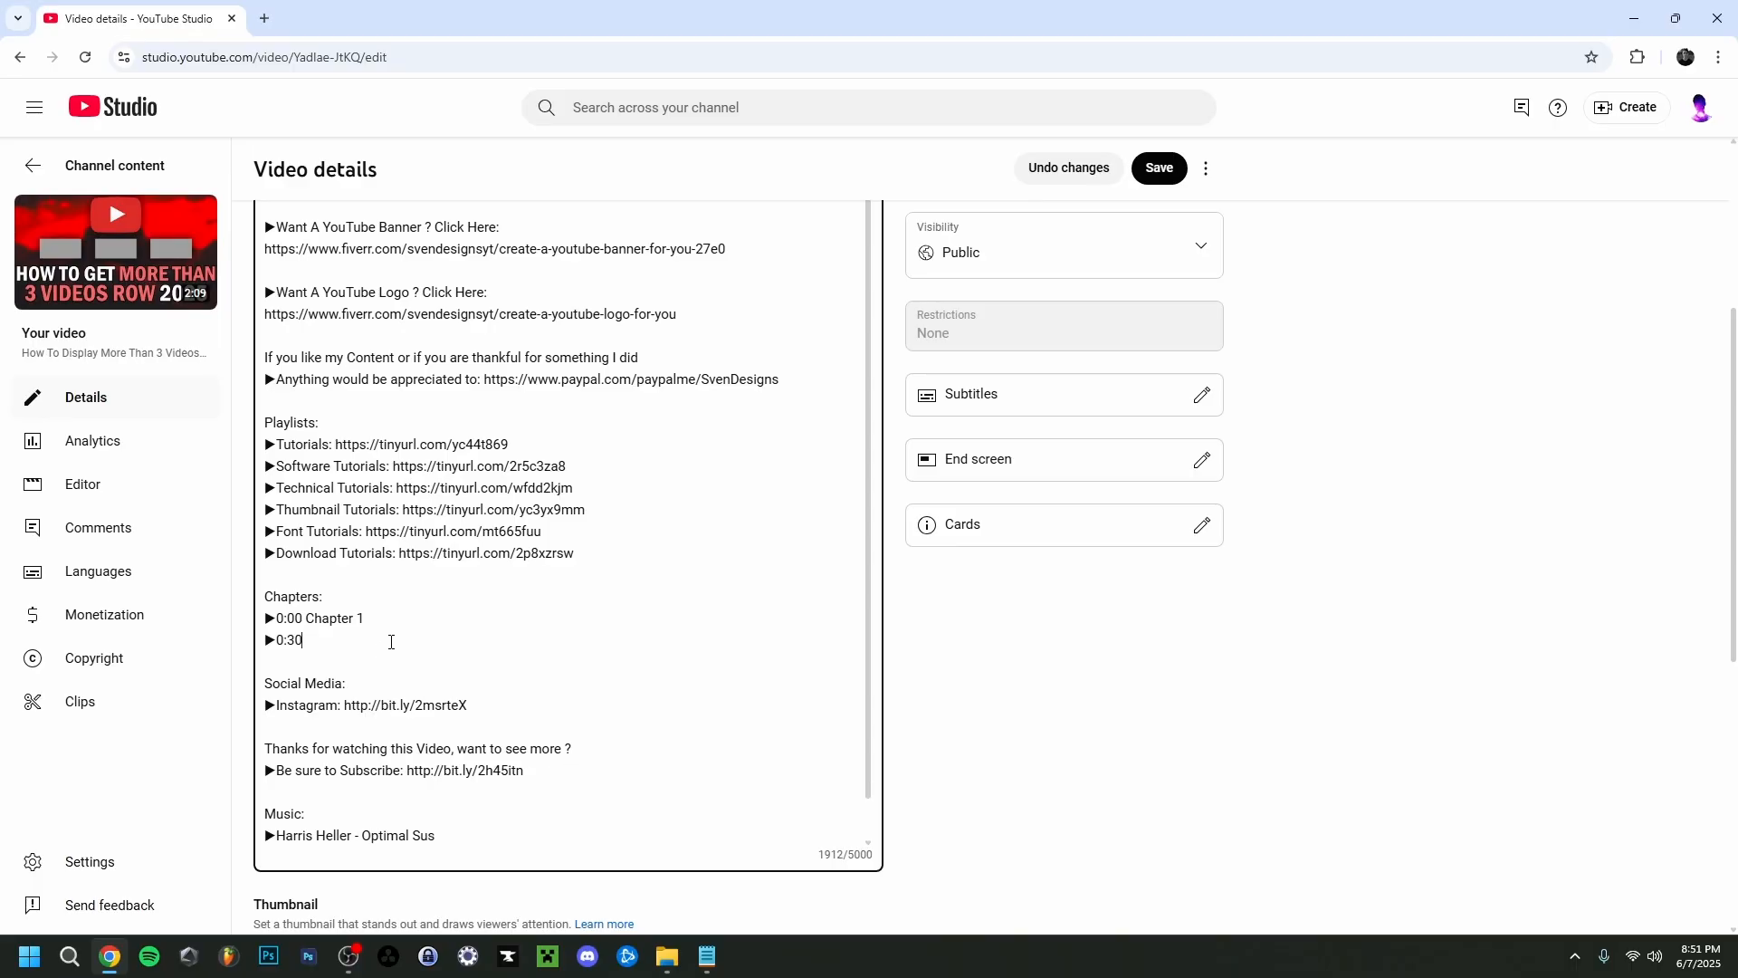
click(419, 621)
key(Return)
key(ctrl+v)
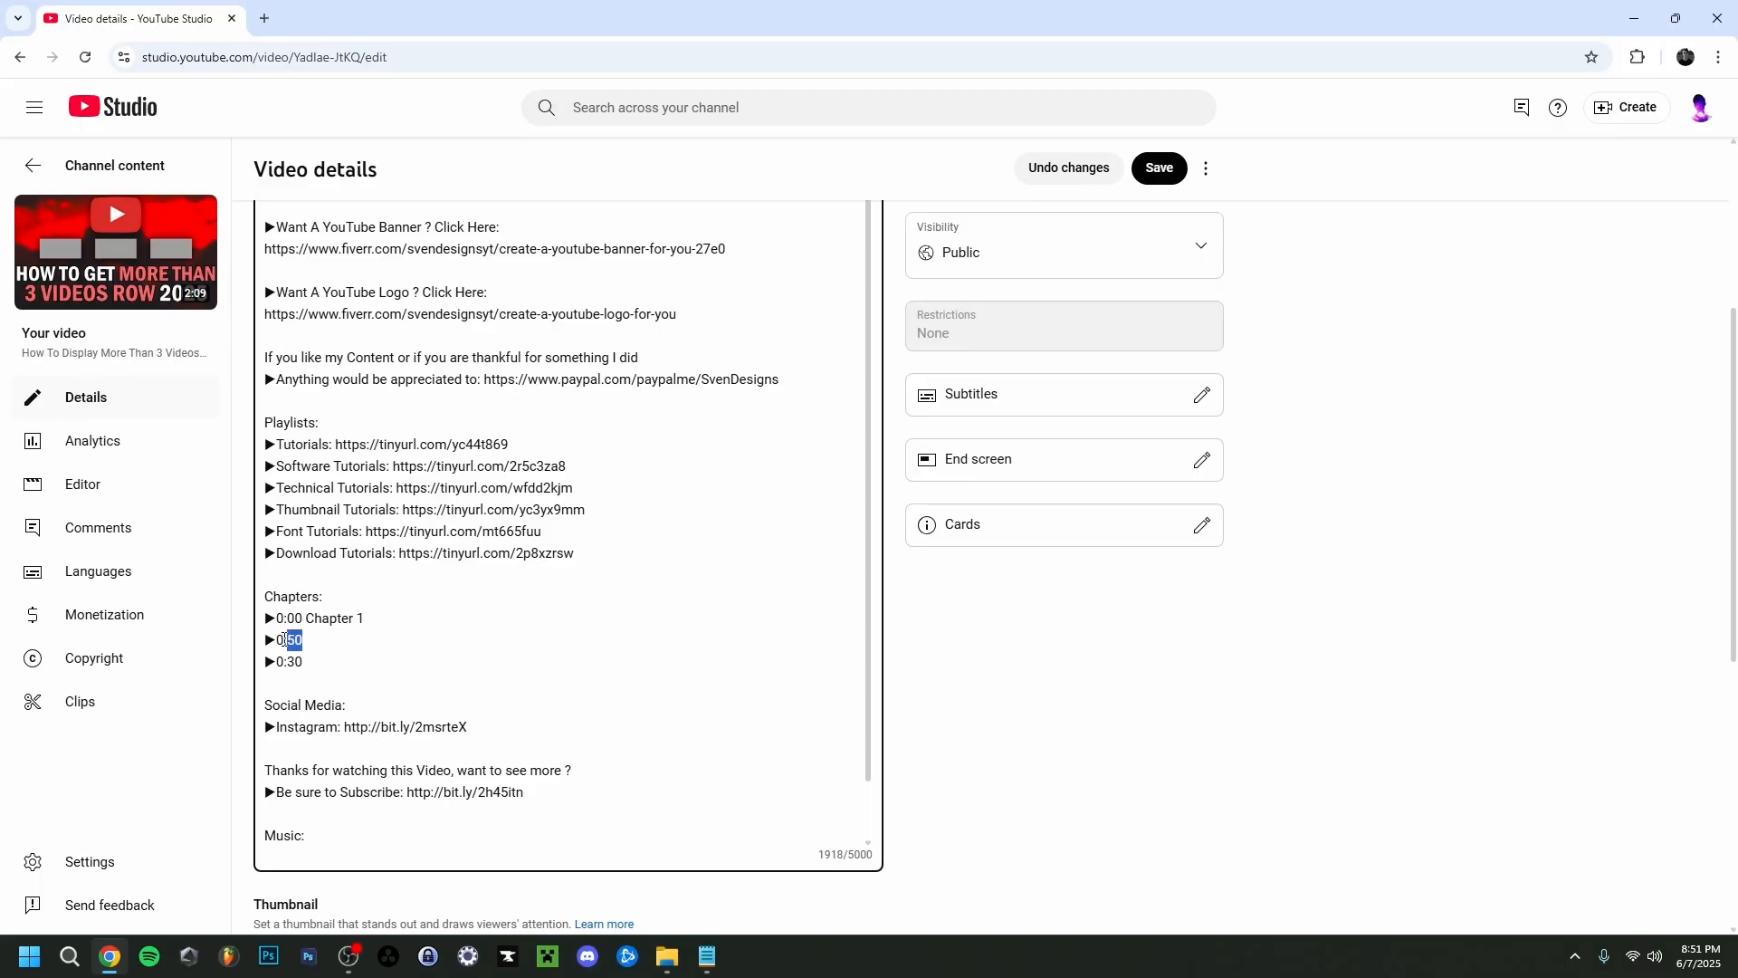
Replace the "▶0:50" and "▶0:30" lines under Chapter 1 with a single line reading "▶0:10 Chapter 2".
drag(285, 639, 263, 650)
click(311, 639)
key(BackSpace)
key(BackSpace)
key(BackSpace)
key(BackSpace)
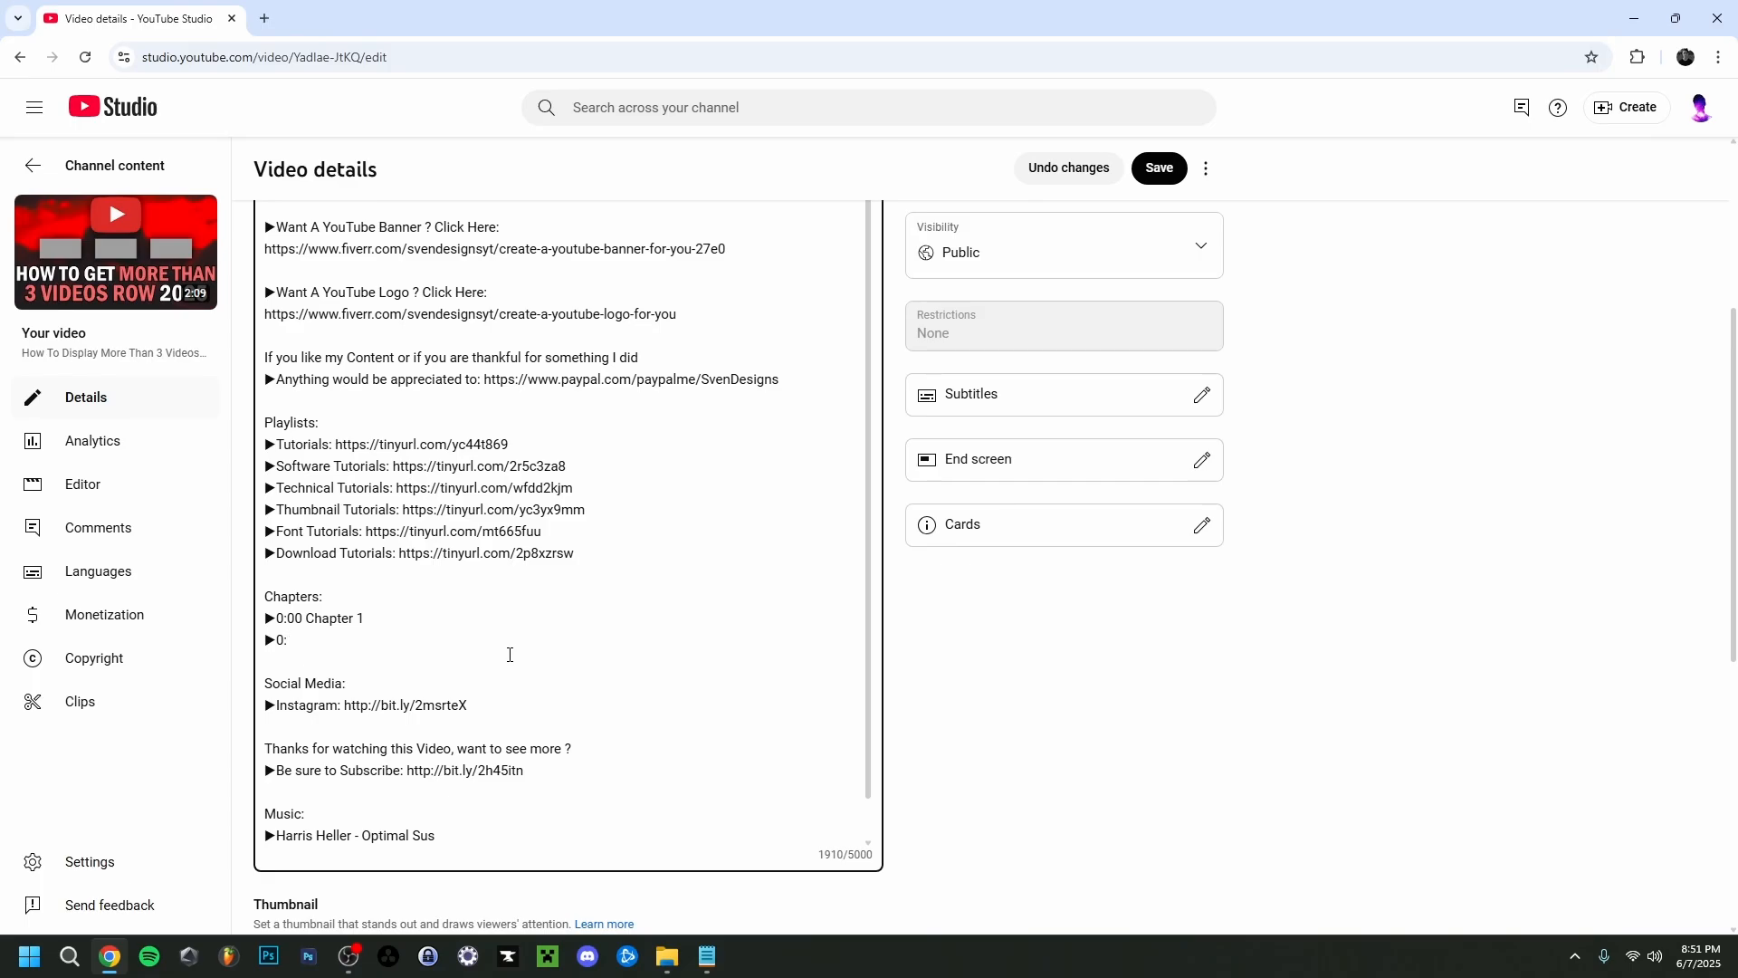
text(10 Chapter 2)
Add a third chapter line reading "▶0:20 Chapter 3" below Chapter 2, using the same bullet symbol.
key(Return)
key(ctrl+v)
text(0:20)
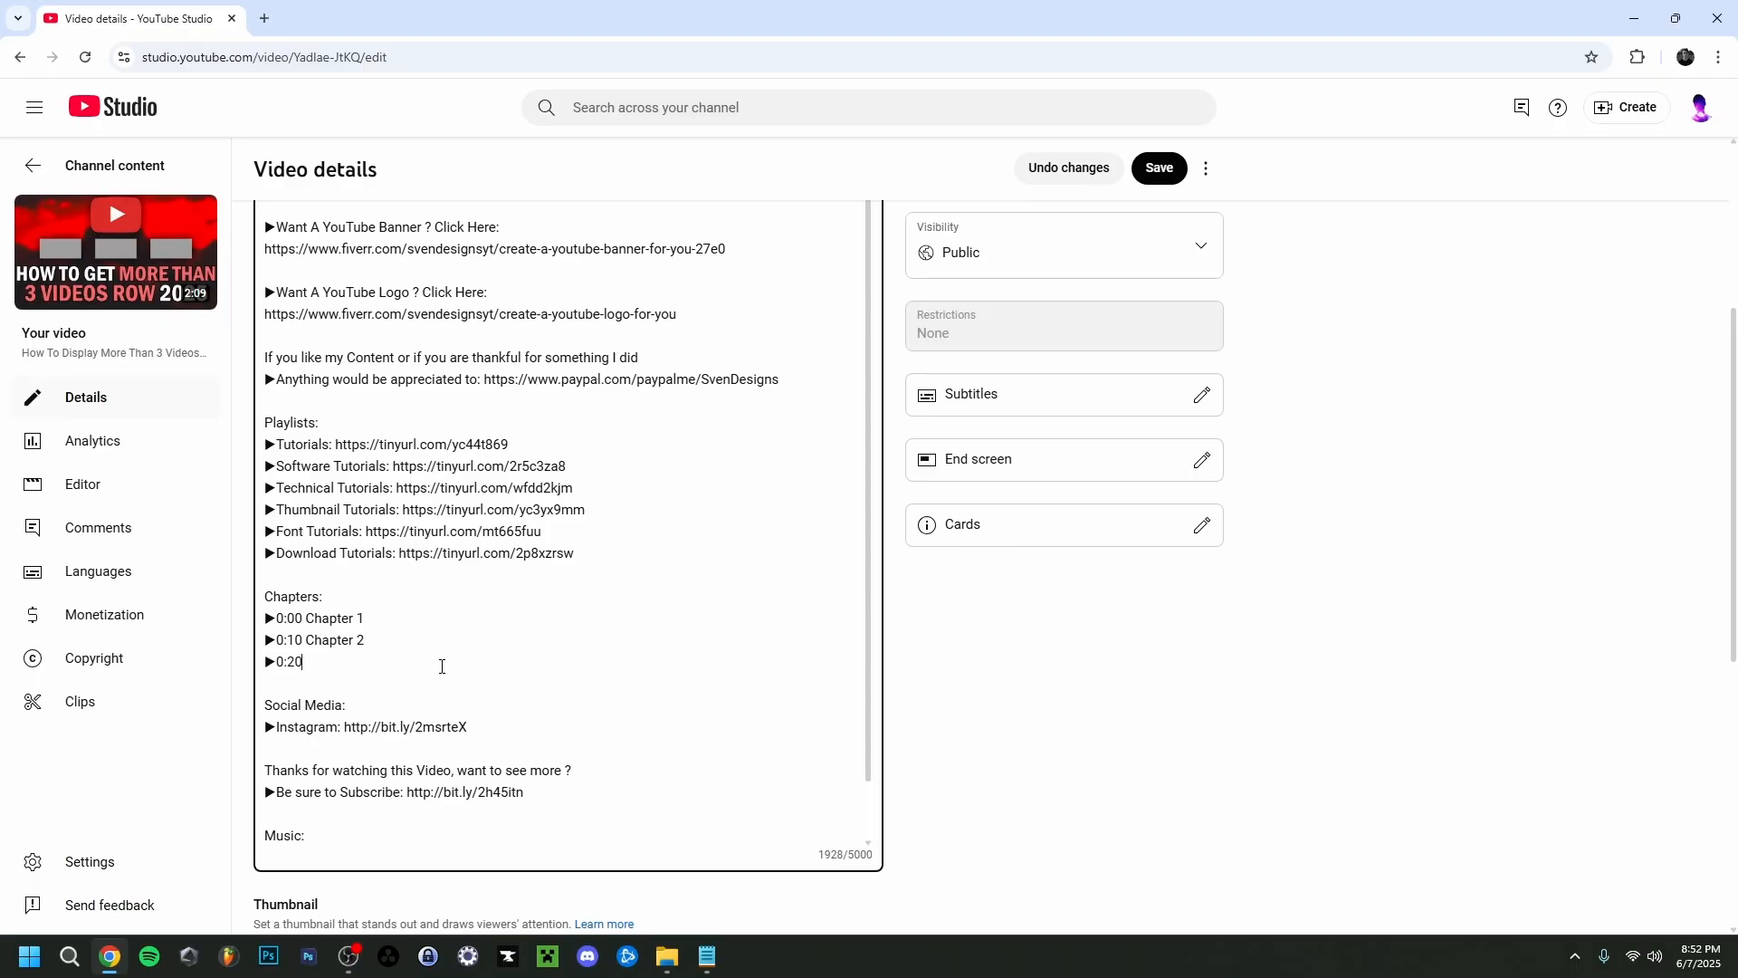
text( Chapter 3)
Try moving the Chapter 3 title to its own line and putting a dash between its timestamp and title.
key(Return)
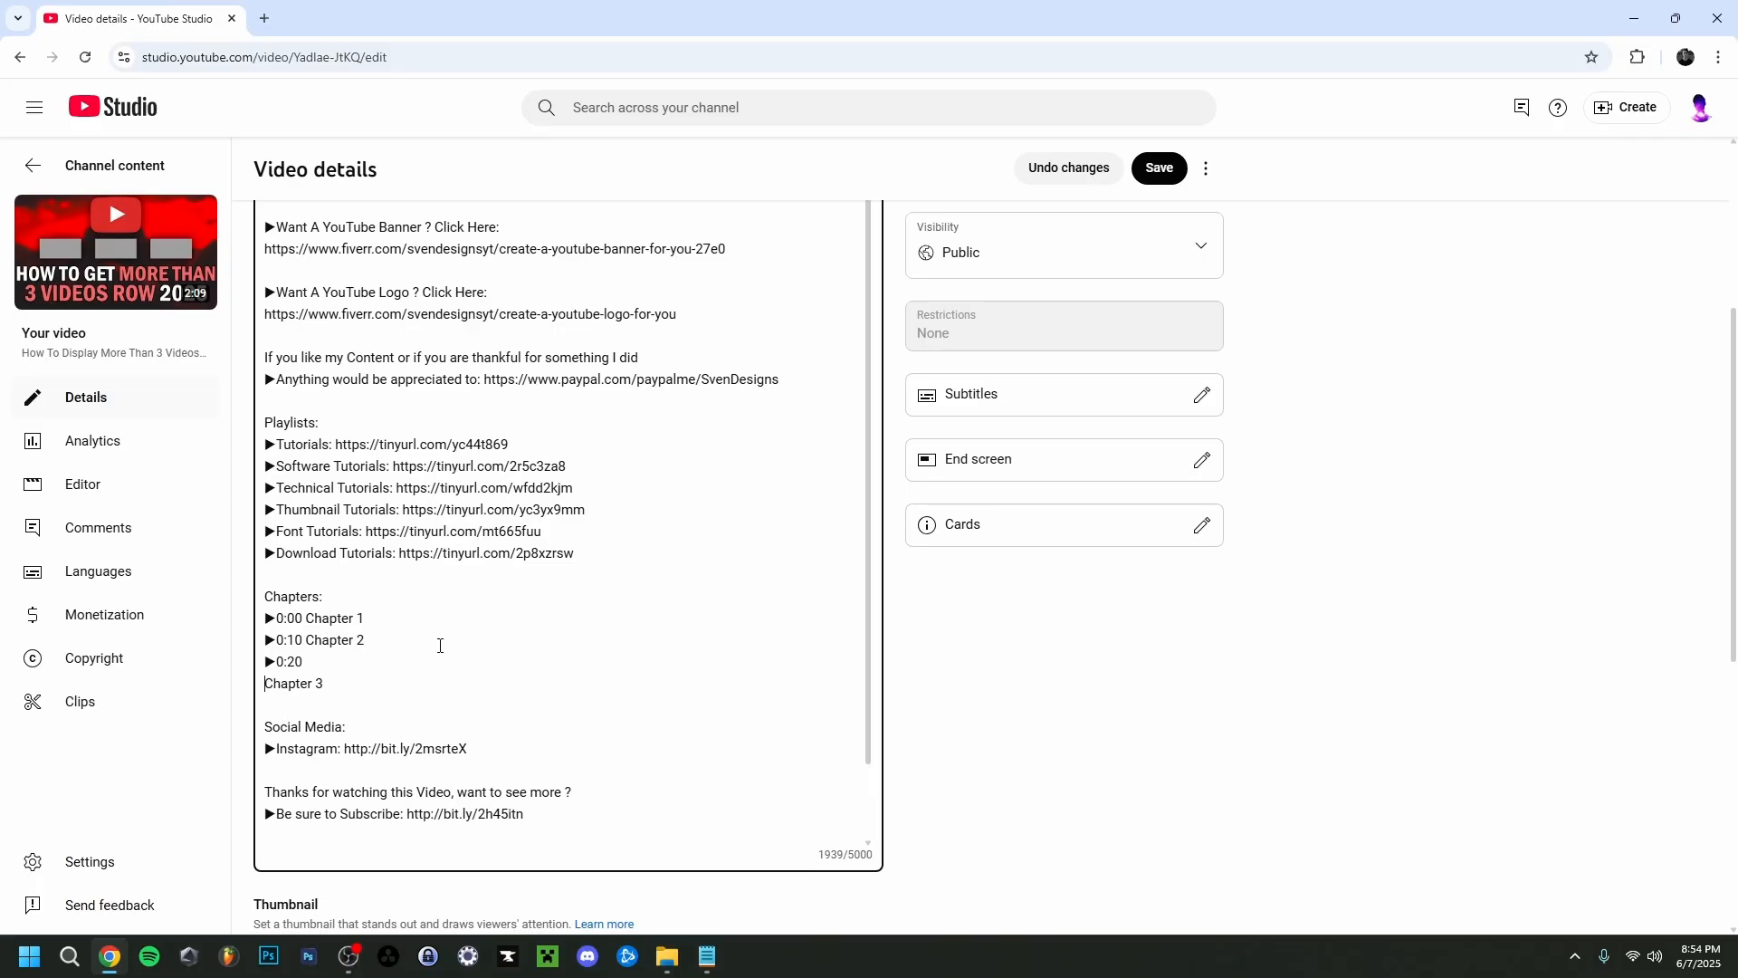
key(BackSpace)
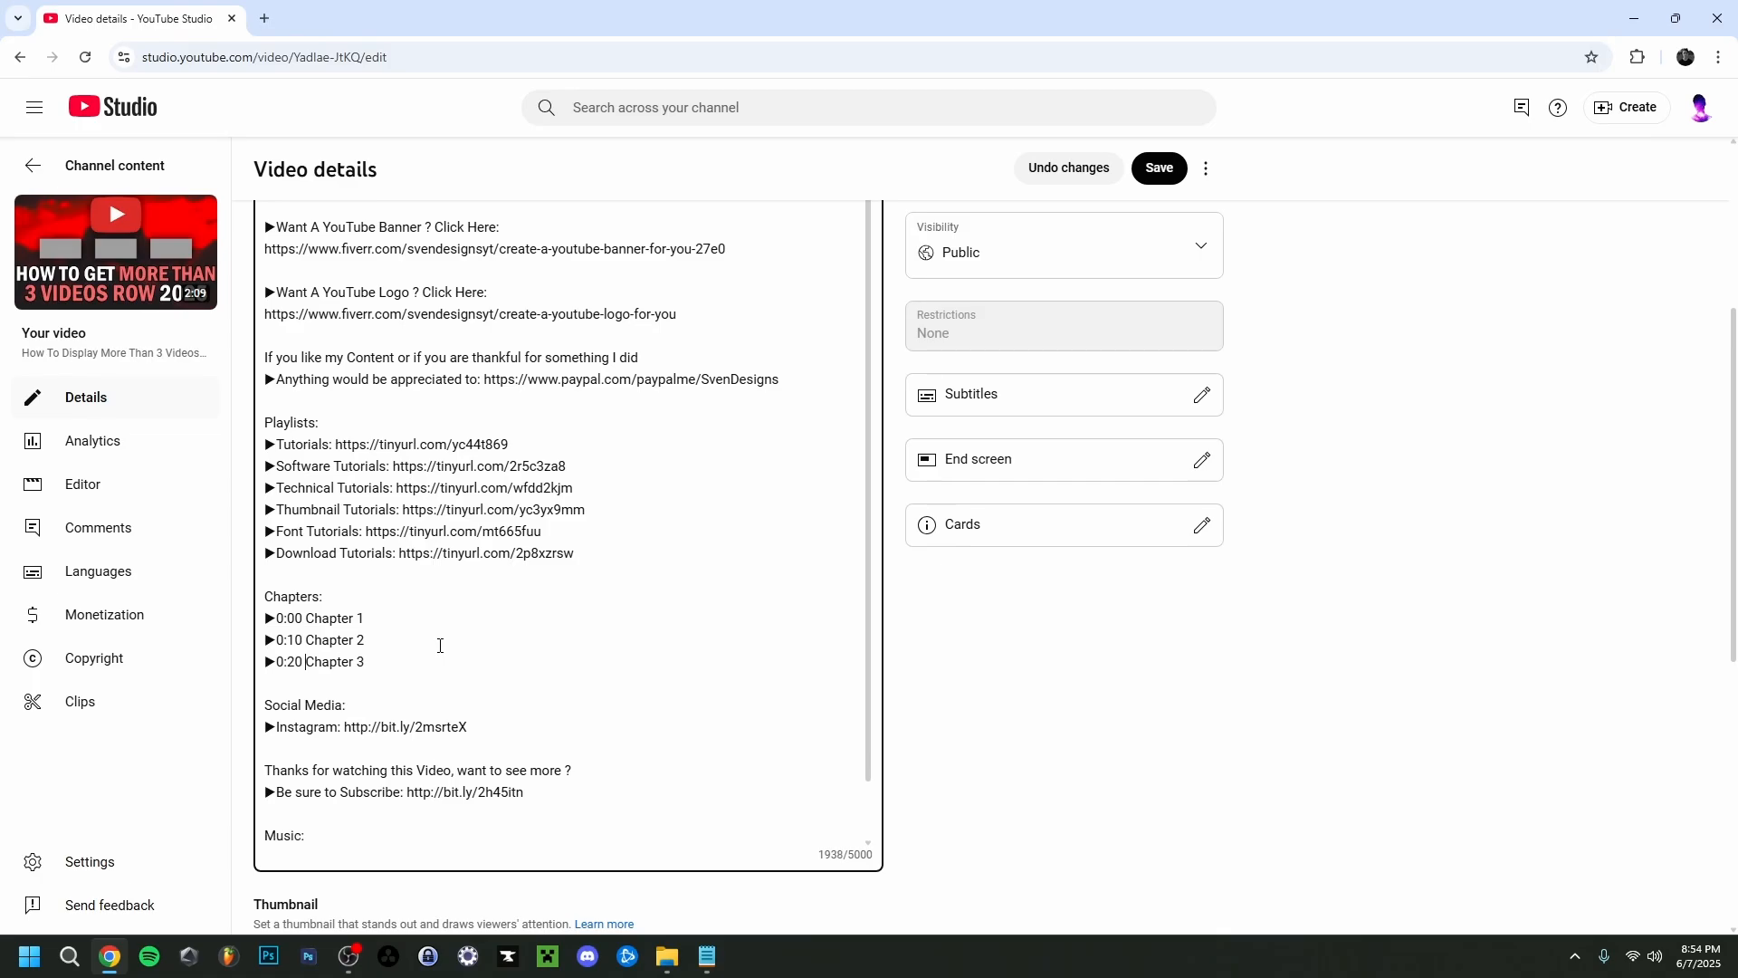
text(-)
key(BackSpace)
key(BackSpace)
key(BackSpace)
Try retyping the title of the 0:20 chapter line, and undo the last edit.
click(398, 662)
key(BackSpace)
key(BackSpace)
key(BackSpace)
key(BackSpace)
key(BackSpace)
key(BackSpace)
key(BackSpace)
text(ha)
text(apters)
key(BackSpace)
text(3)
key(ctrl+z)
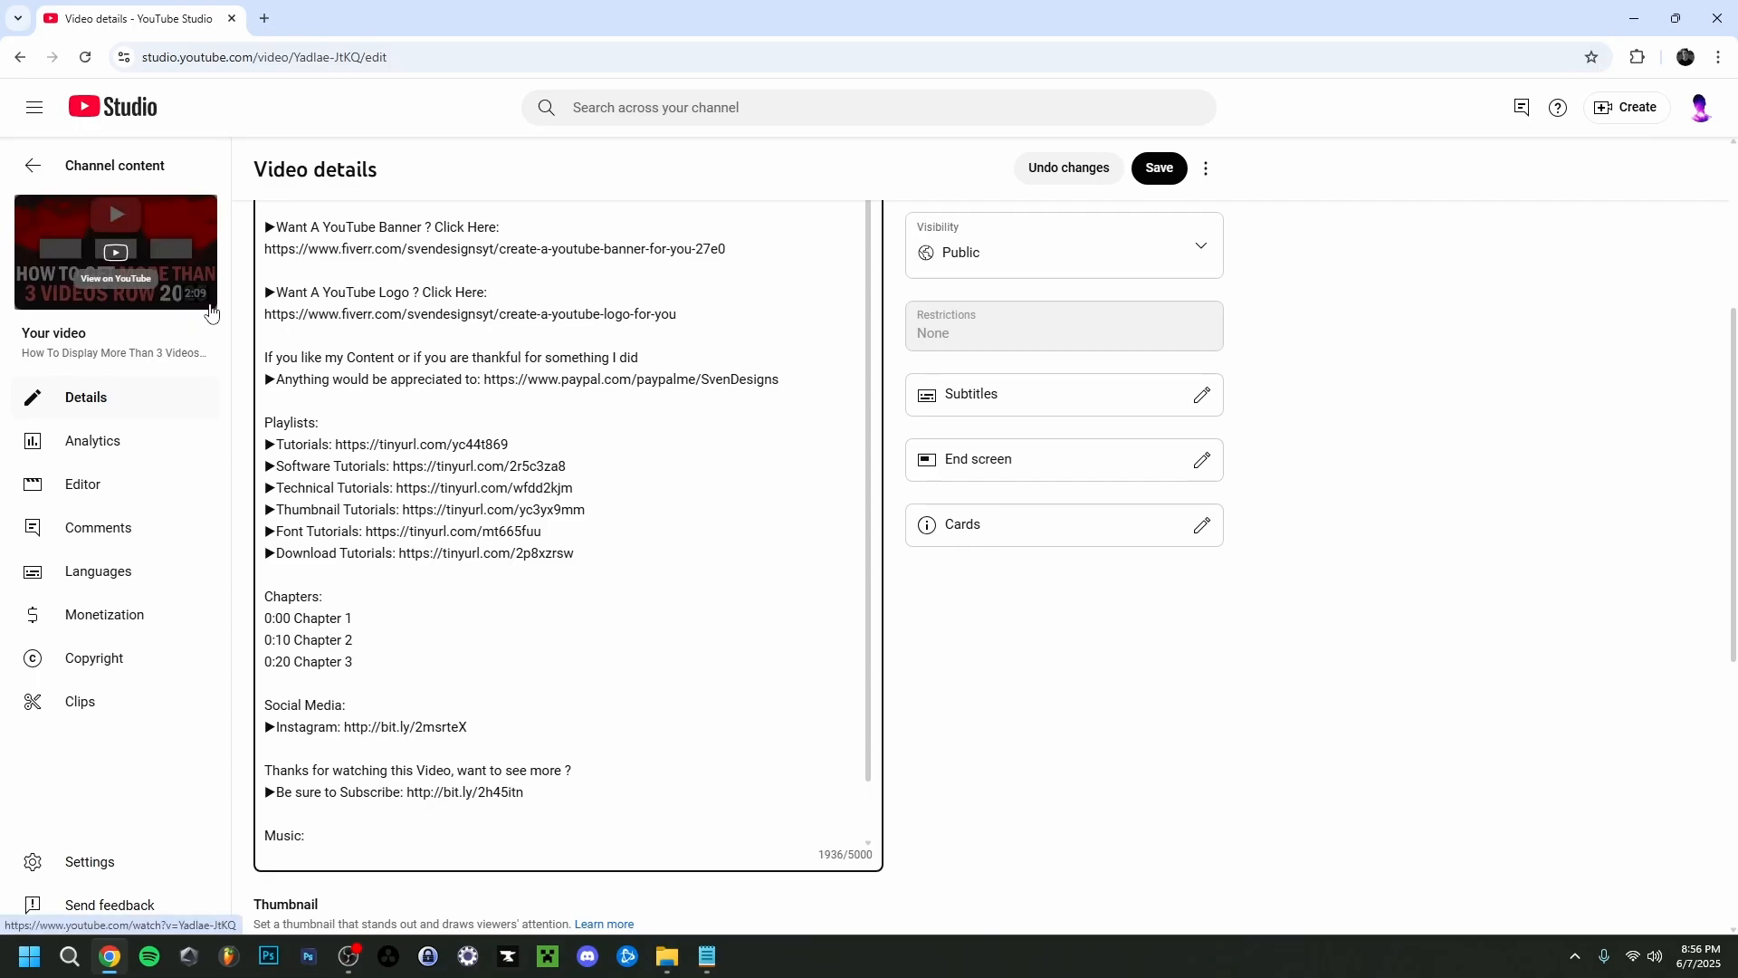
Set the Chapter 2 timestamp to 0:30 and the Chapter 3 timestamp to 1:20, and save the video details.
click(288, 640)
key(BackSpace)
text(30)
key(Delete)
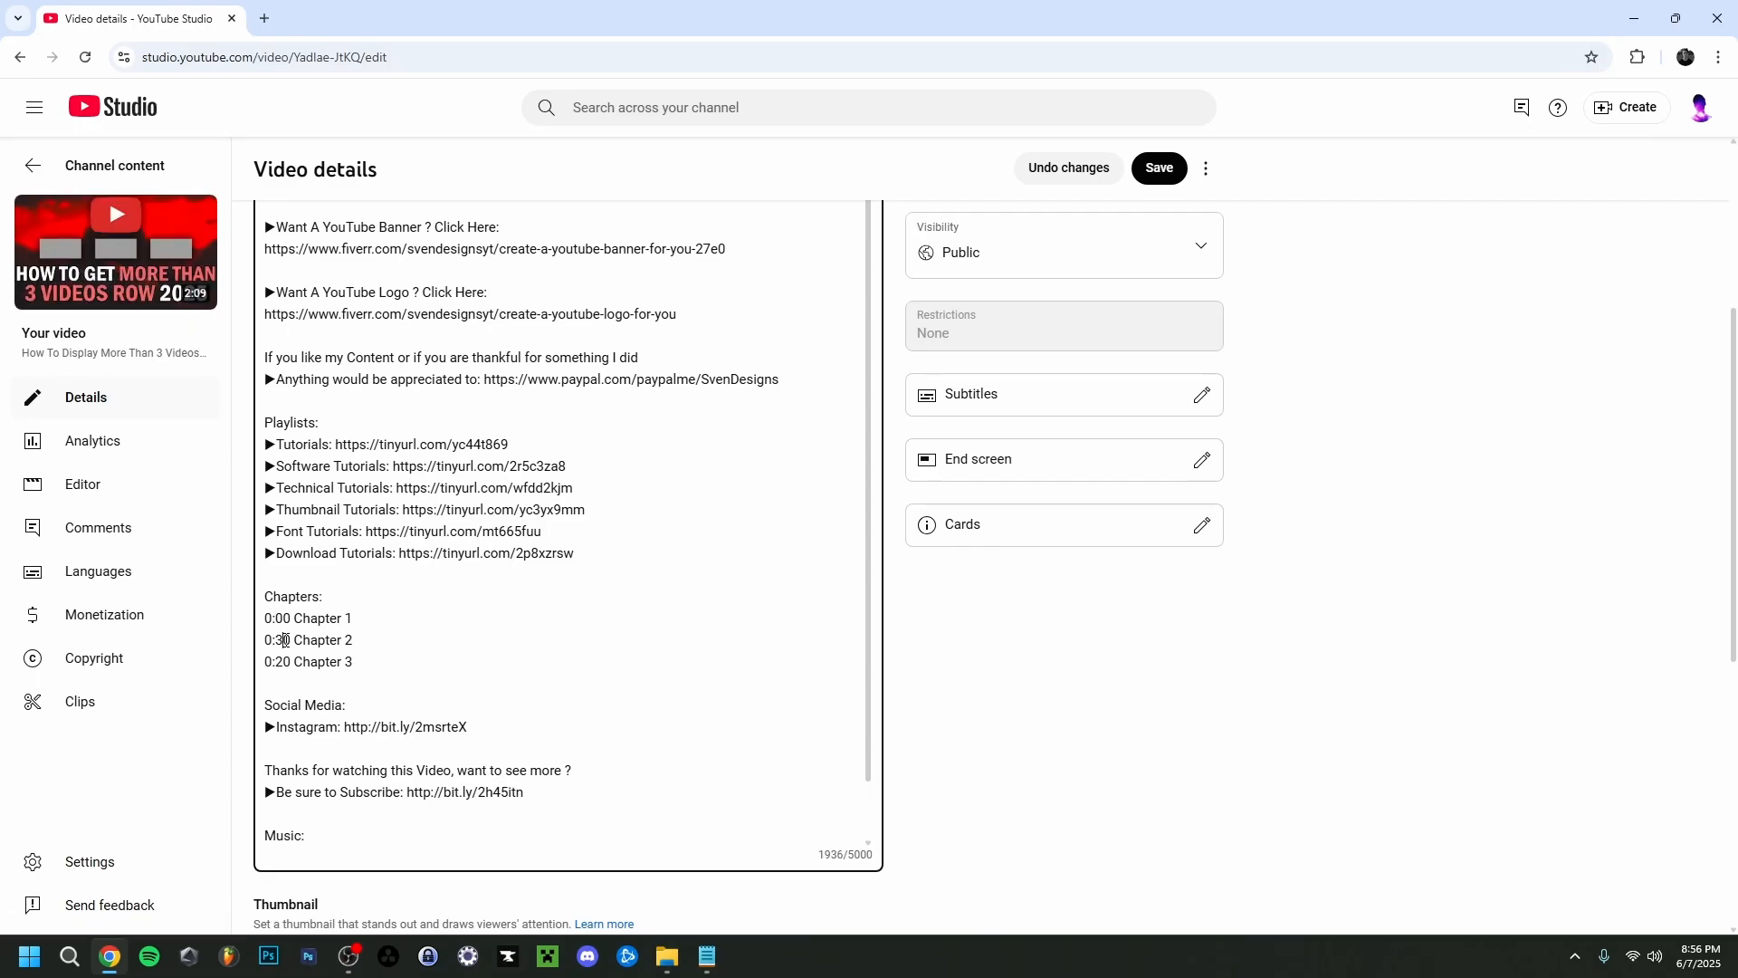
click(277, 666)
key(BackSpace)
text(1)
click(1158, 167)
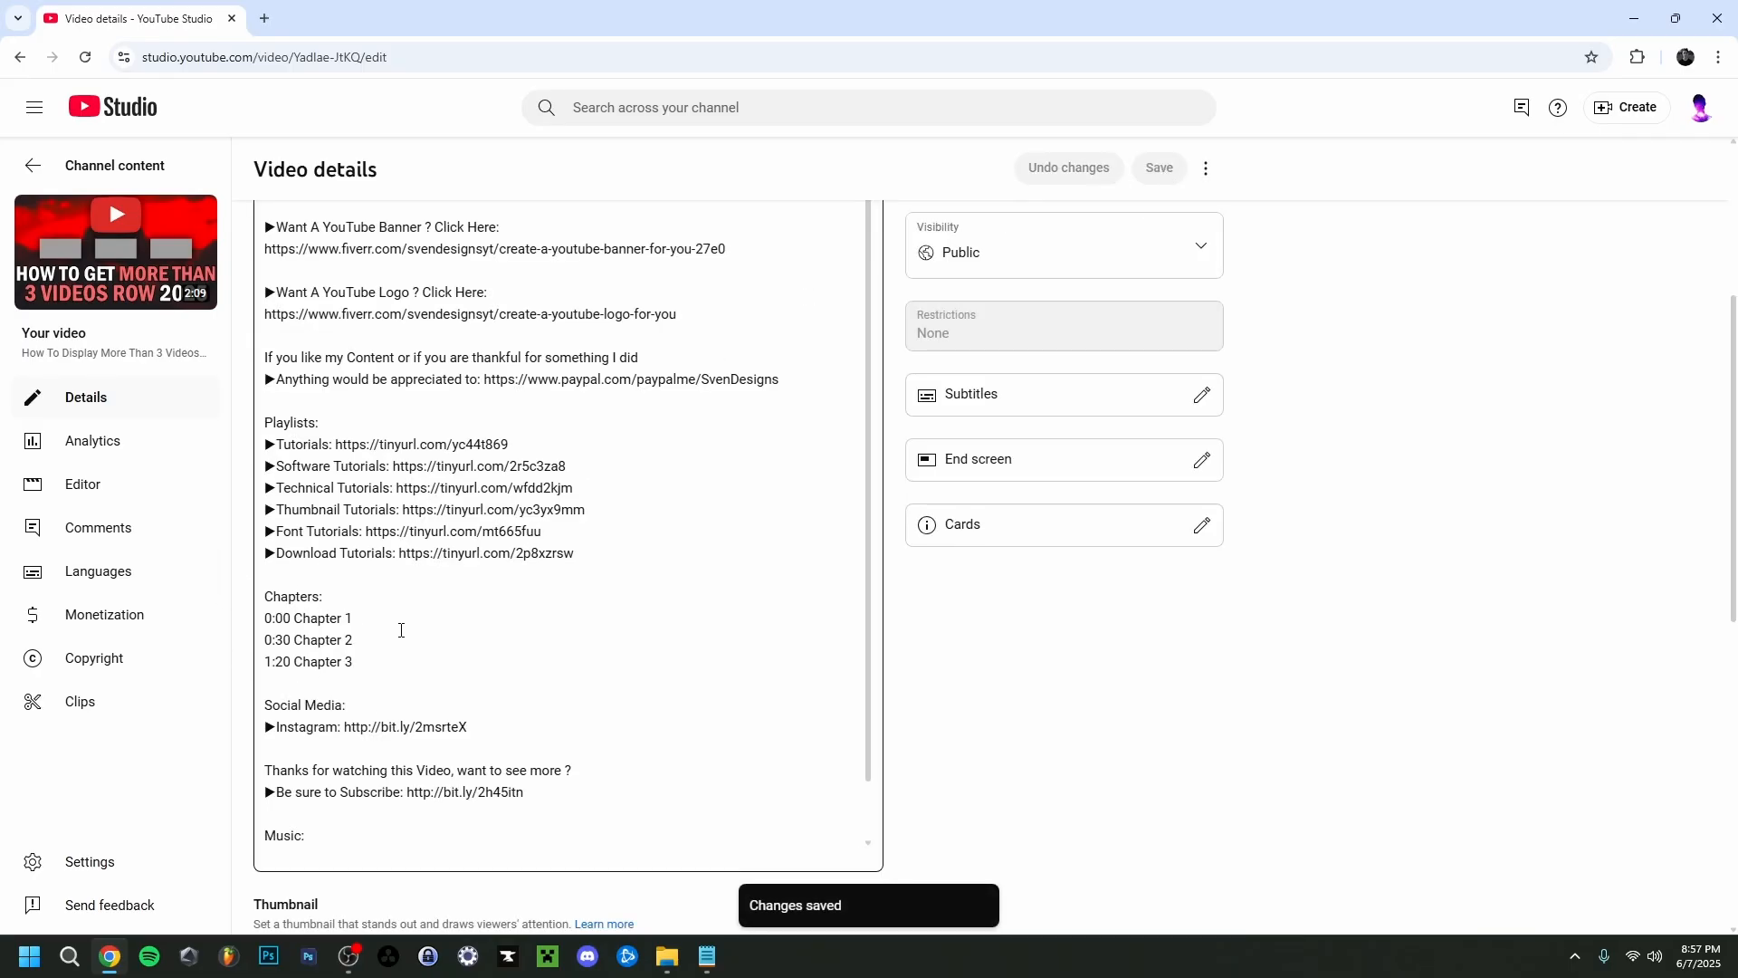
Open the video on YouTube and check its chapters on the progress bar and the timestamps in the expanded description.
click(116, 256)
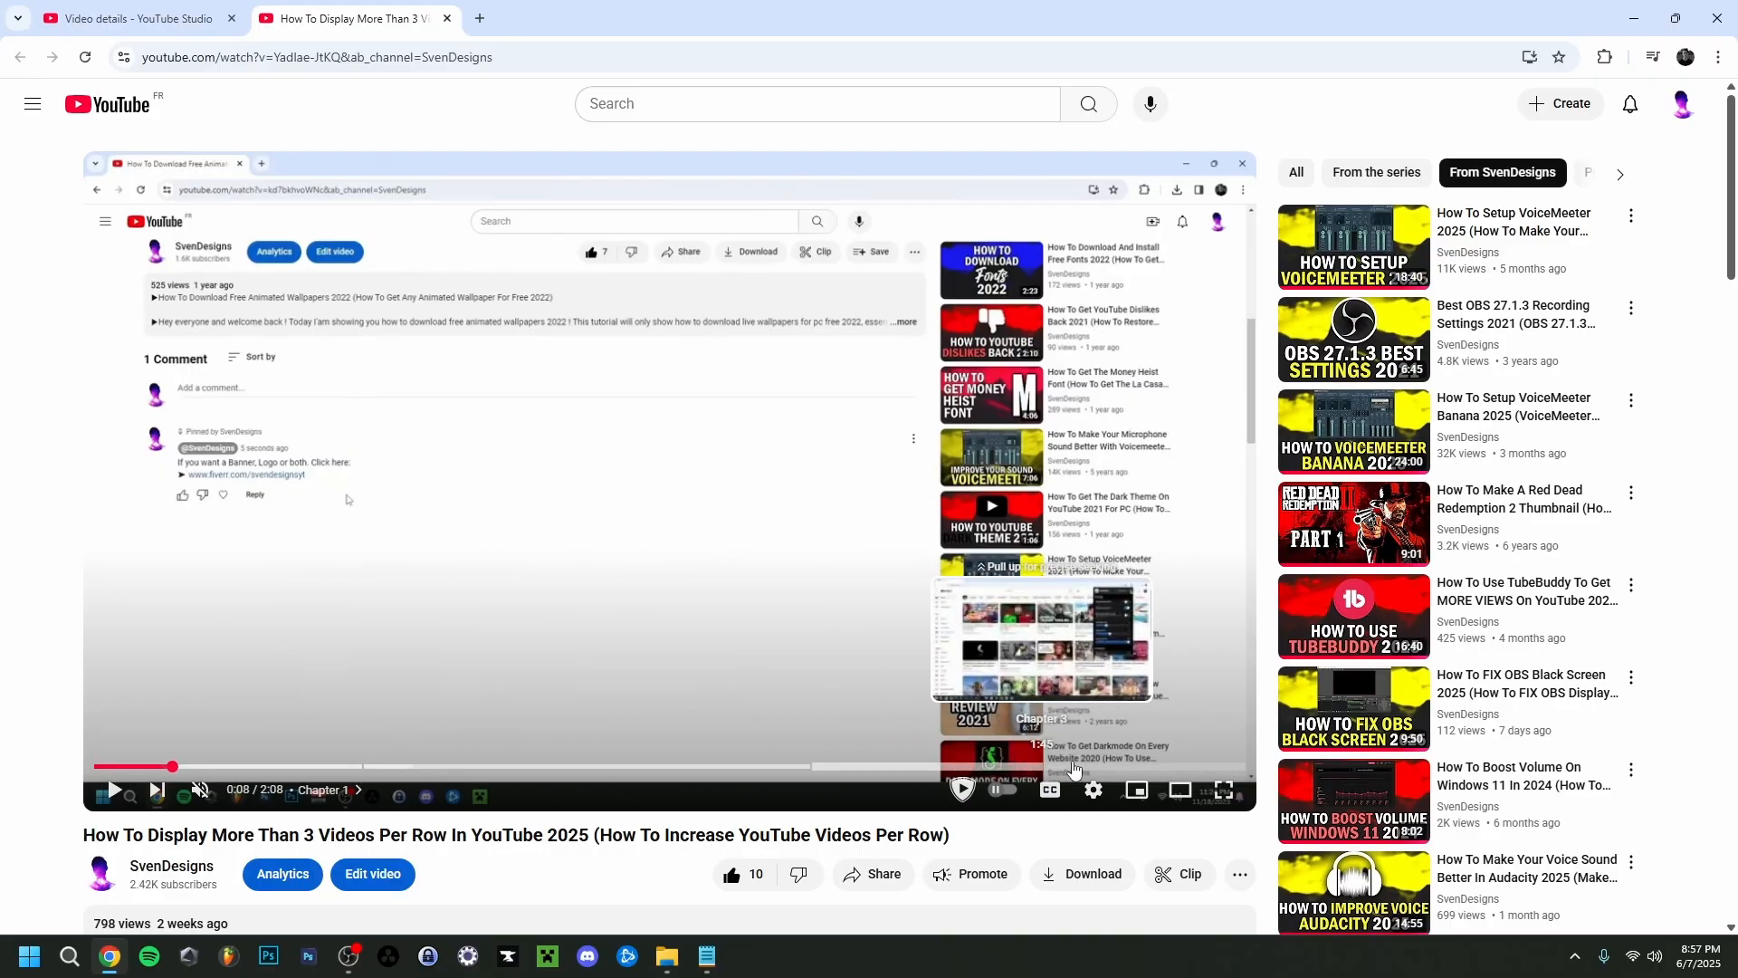
scroll(294, 794, down, 5)
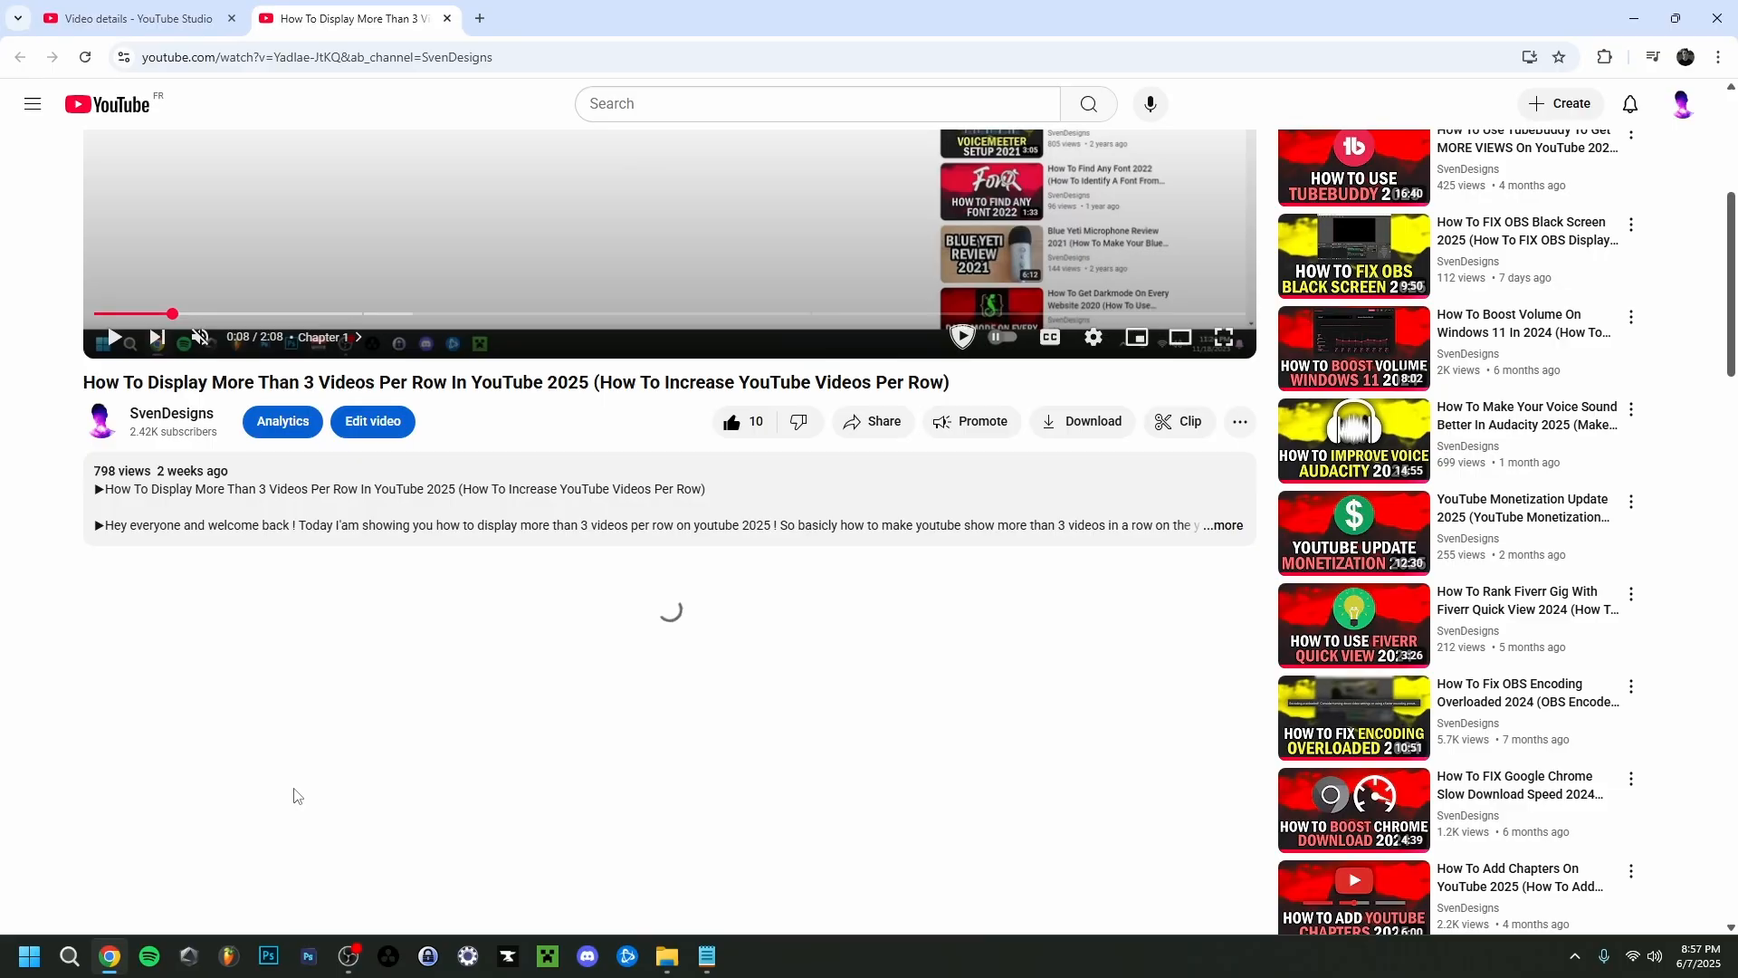
click(222, 538)
scroll(159, 633, down, 4)
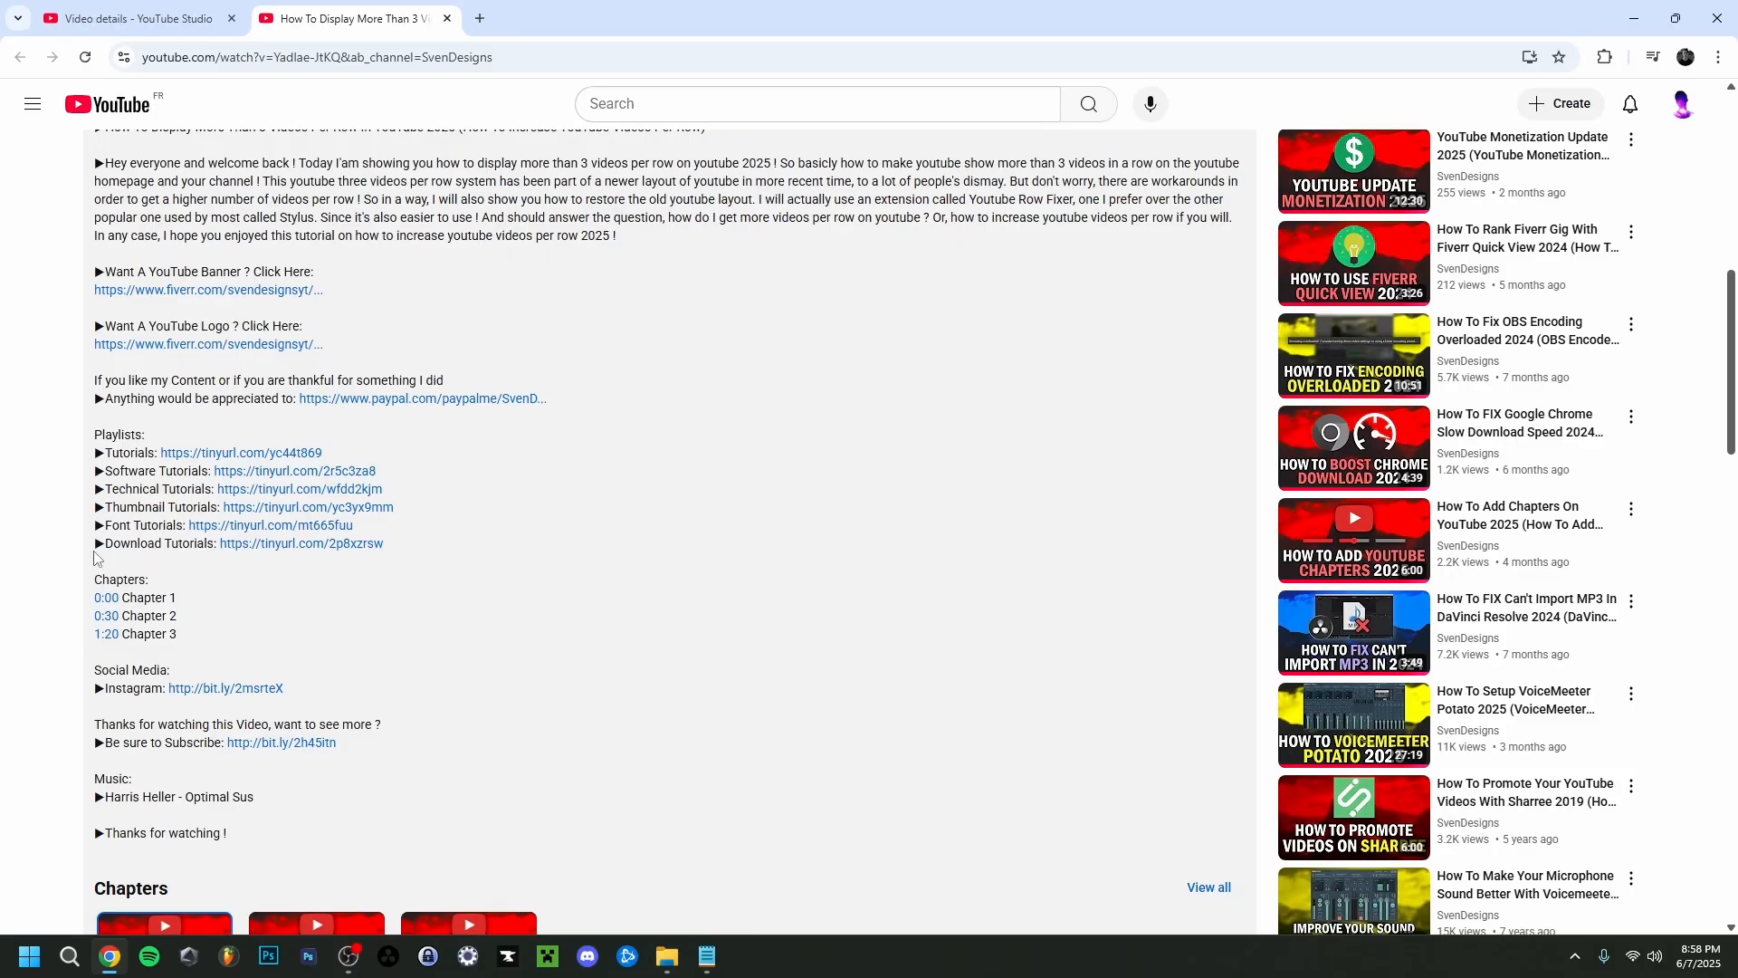
drag(97, 545, 106, 549)
click(82, 599)
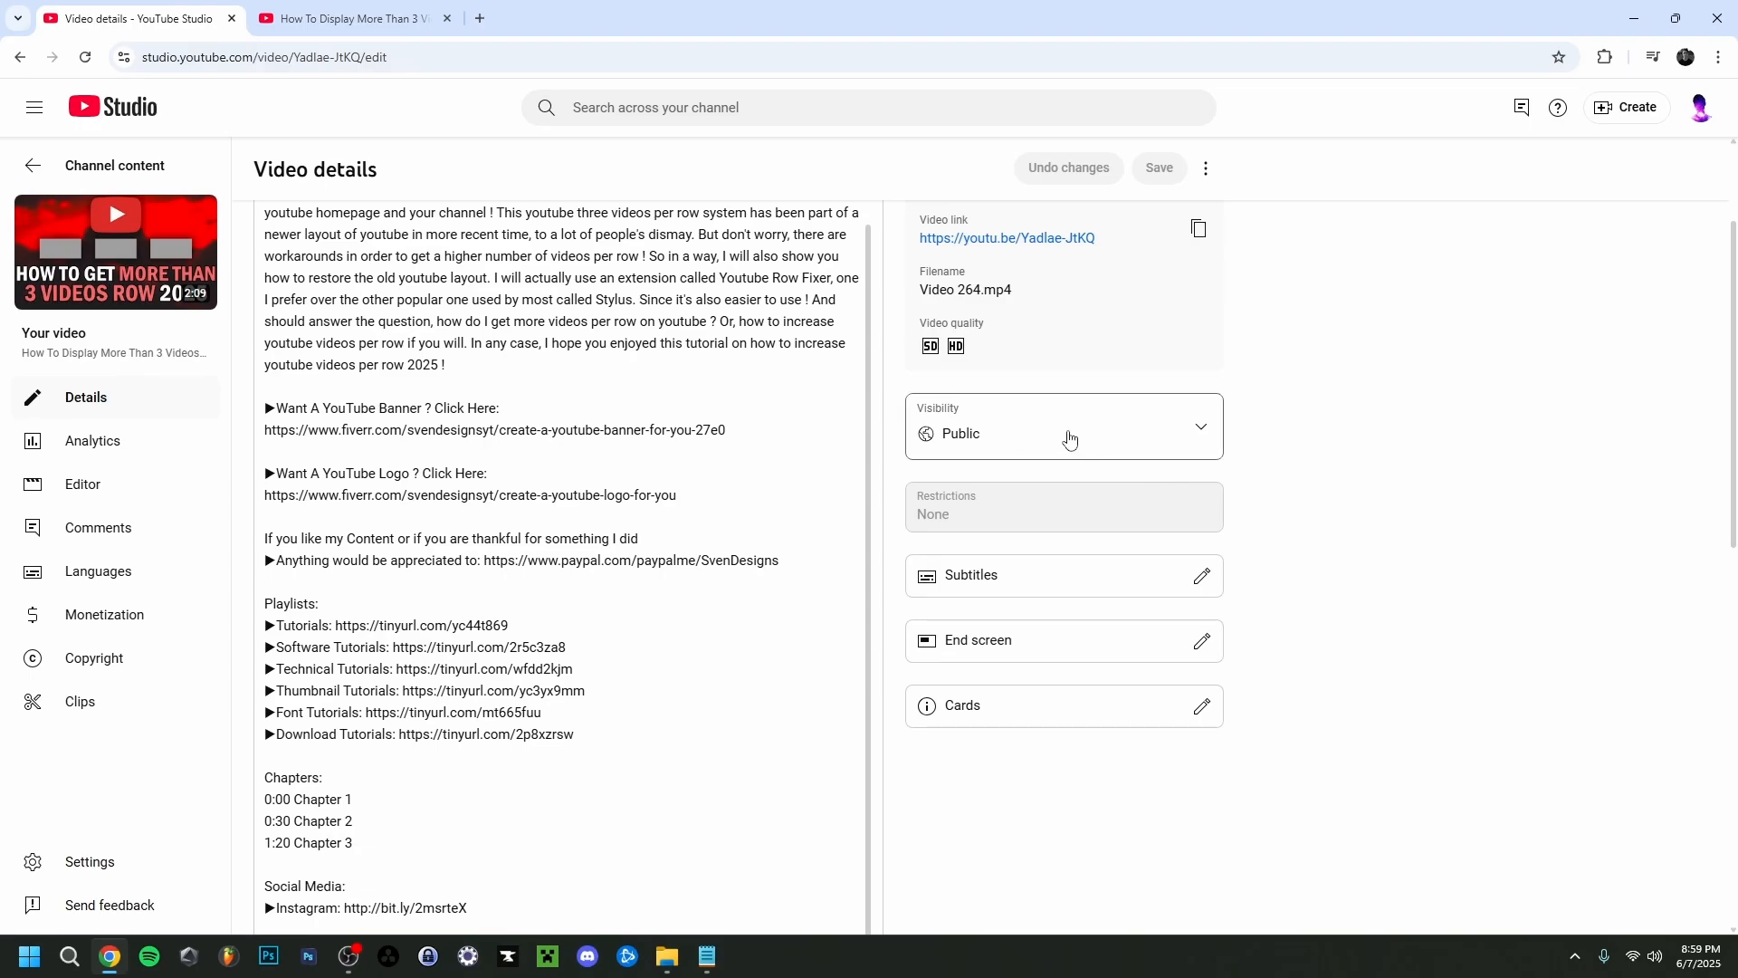
Review the video's visibility options, including Private, Unlisted, Public and scheduled publishing.
click(961, 441)
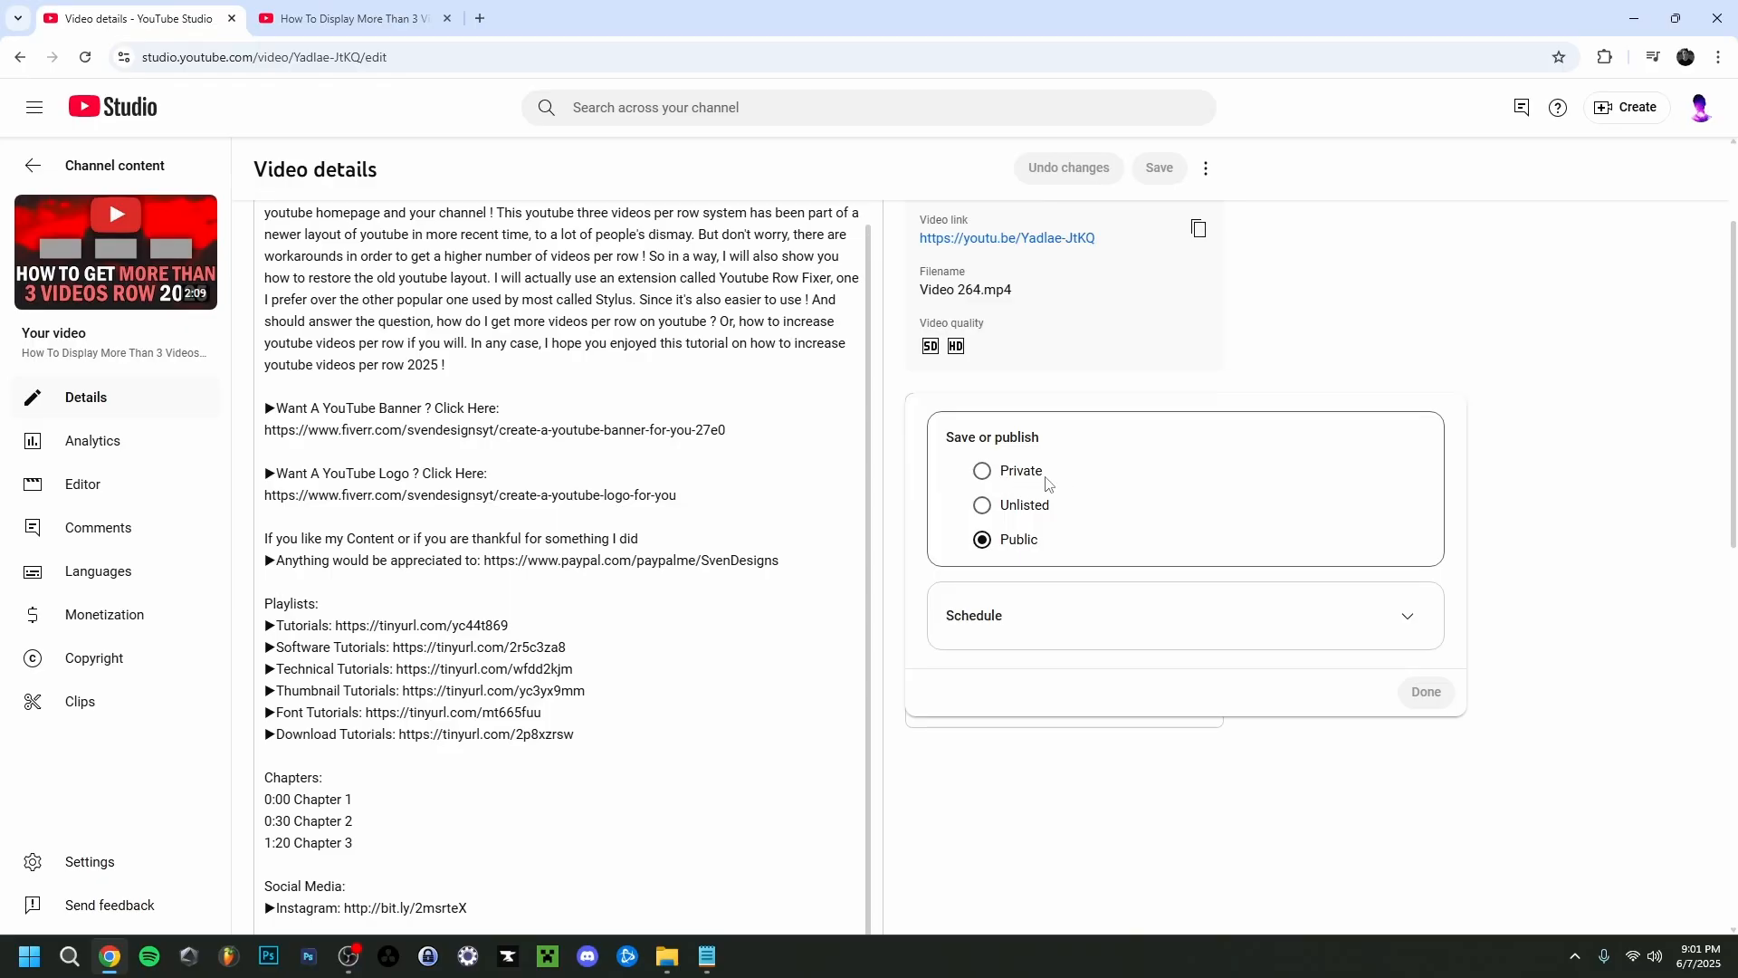
click(1380, 626)
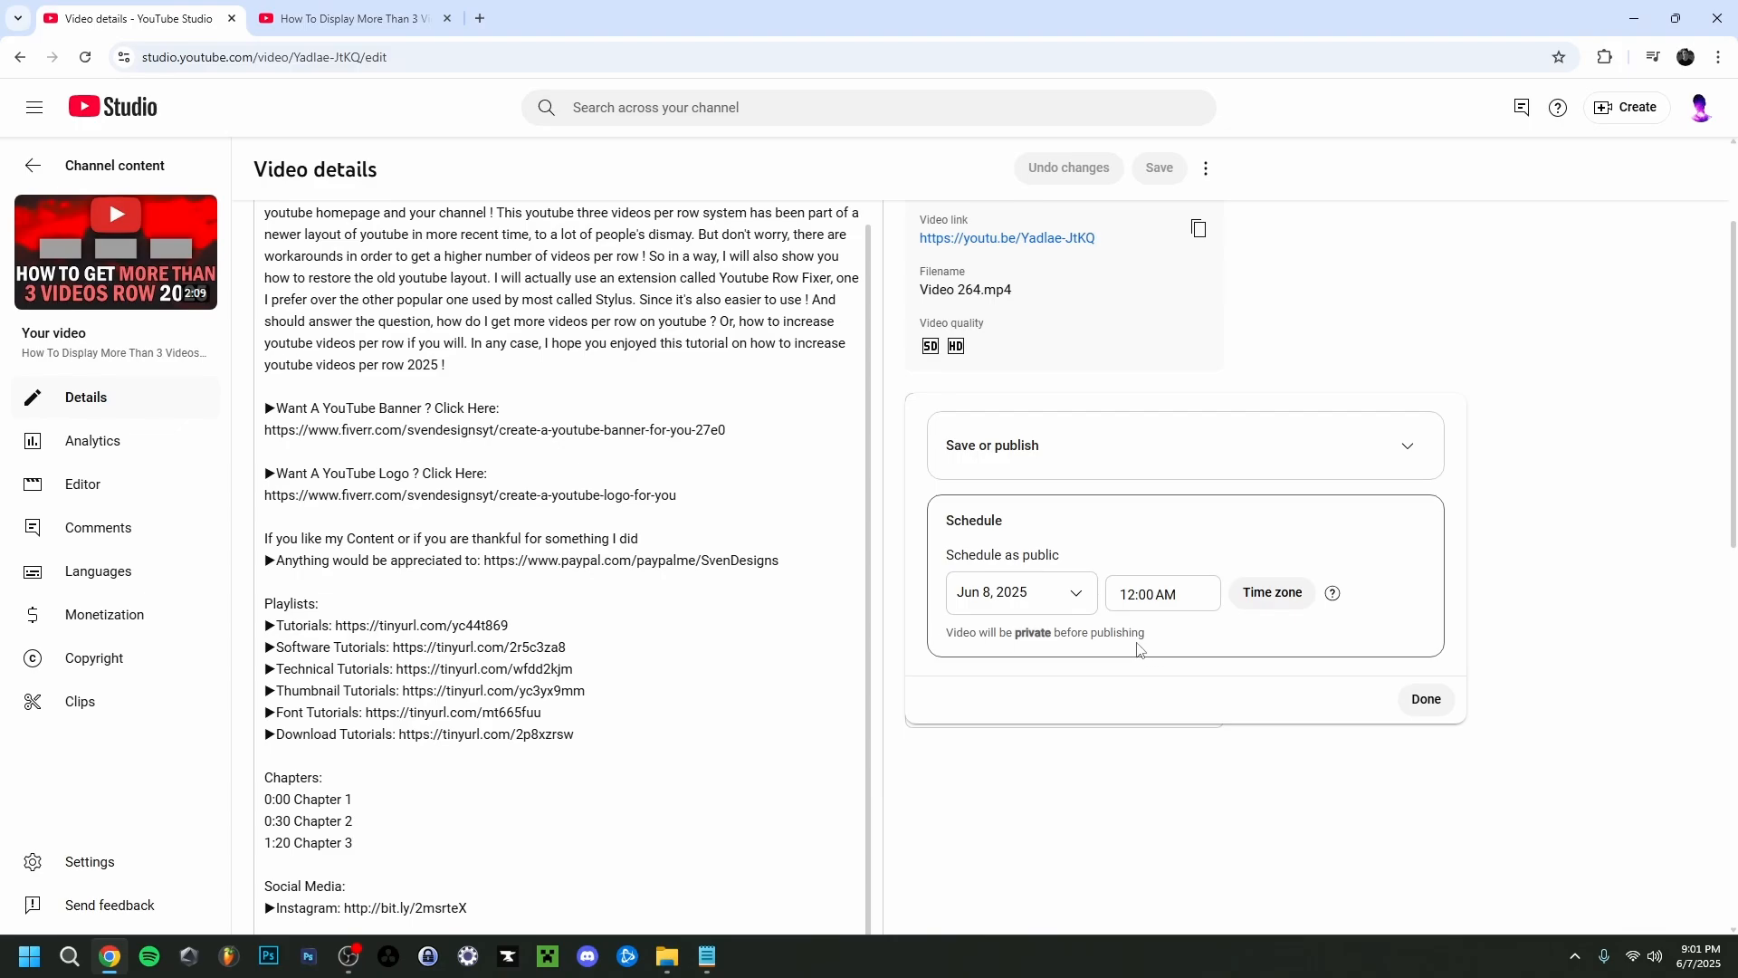
click(1100, 455)
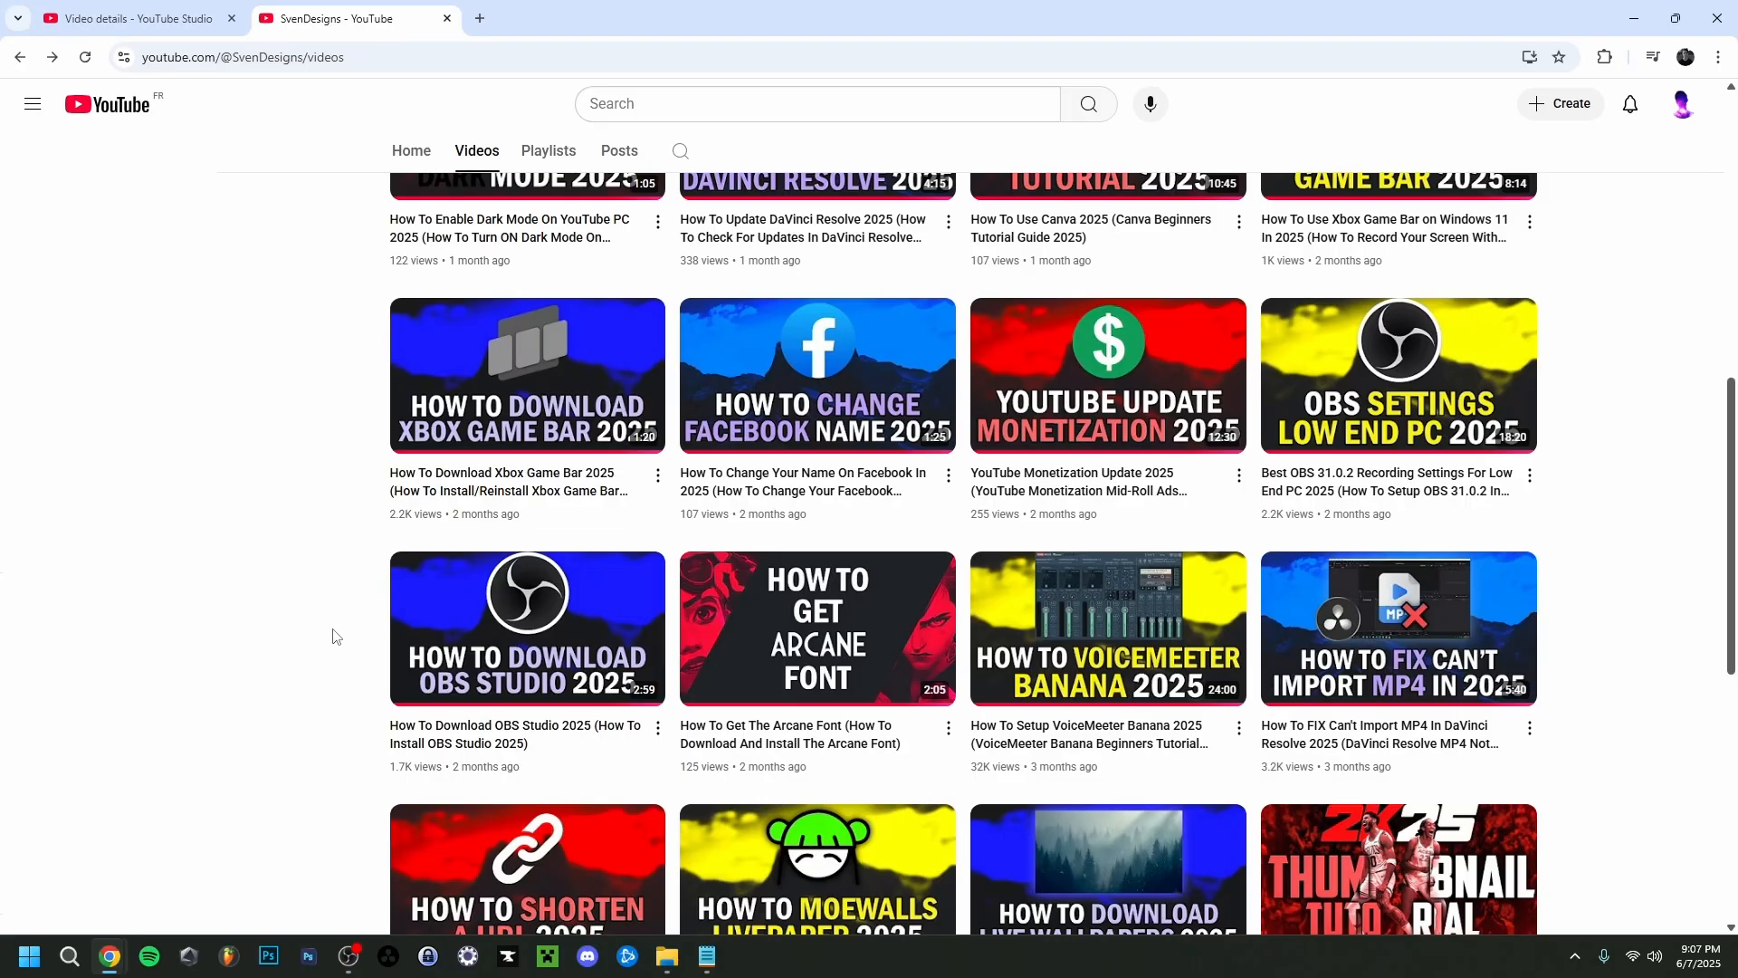
Open the "How To Download OBS Studio 2025" video from the channel's videos and follow the 0:48 timestamp in its comments.
scroll(328, 594, down, 1)
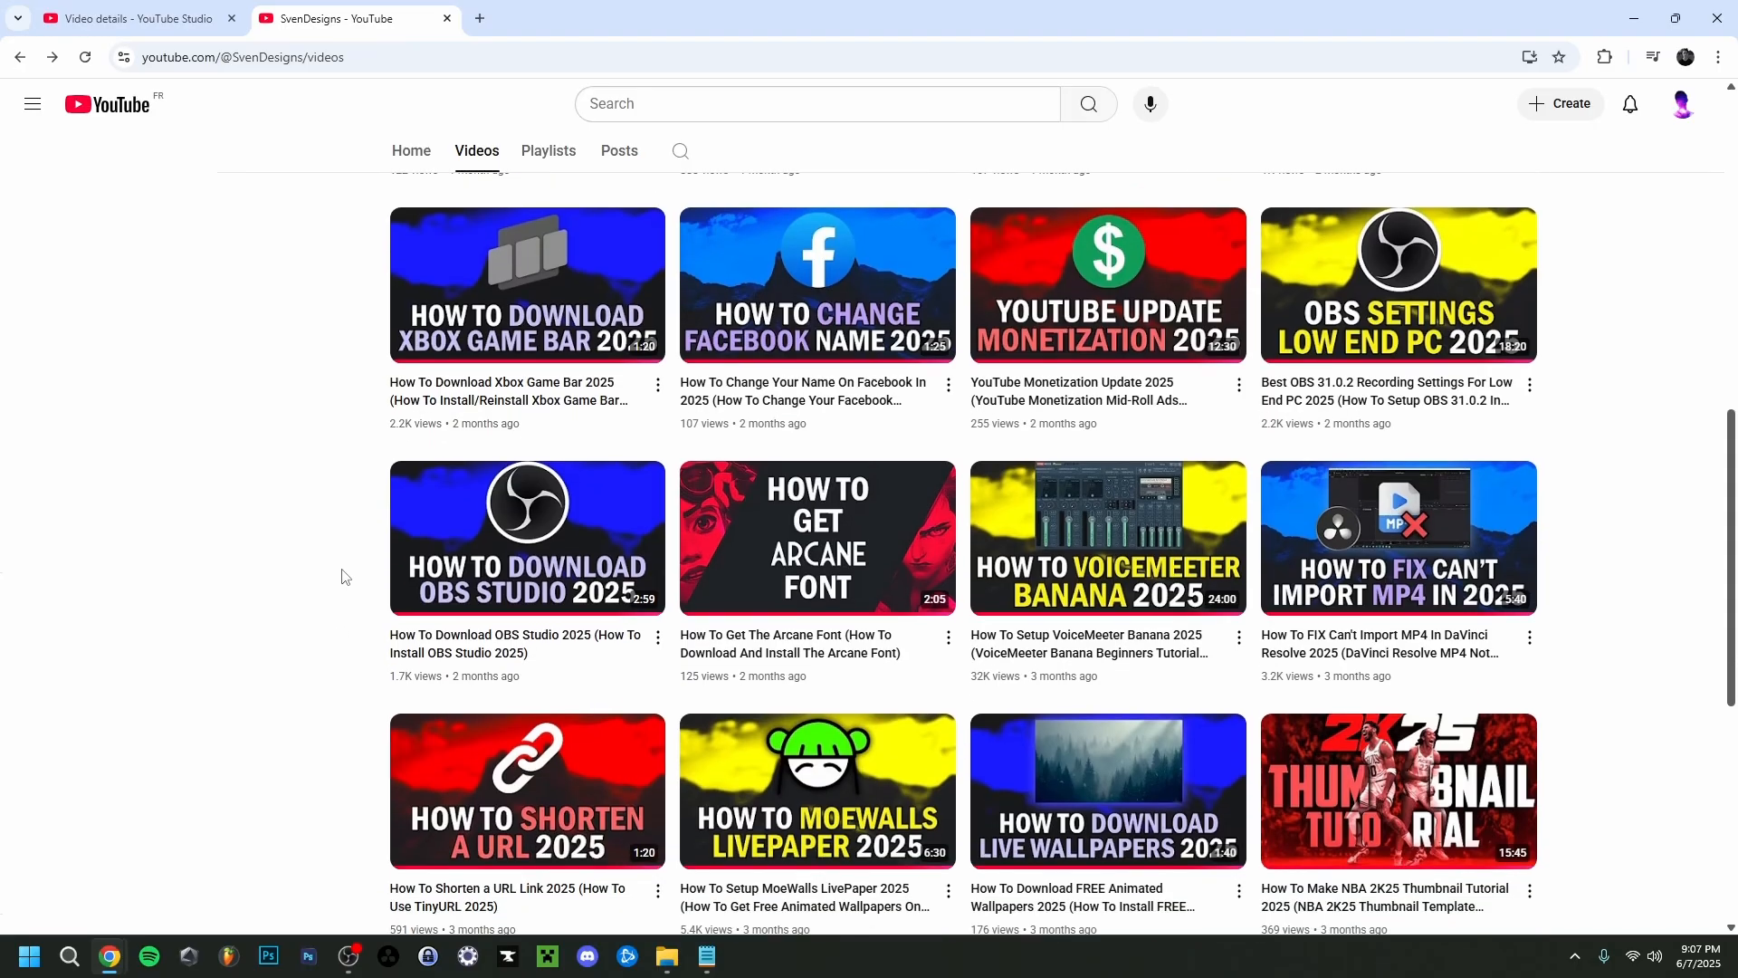
click(507, 534)
scroll(507, 534, down, 8)
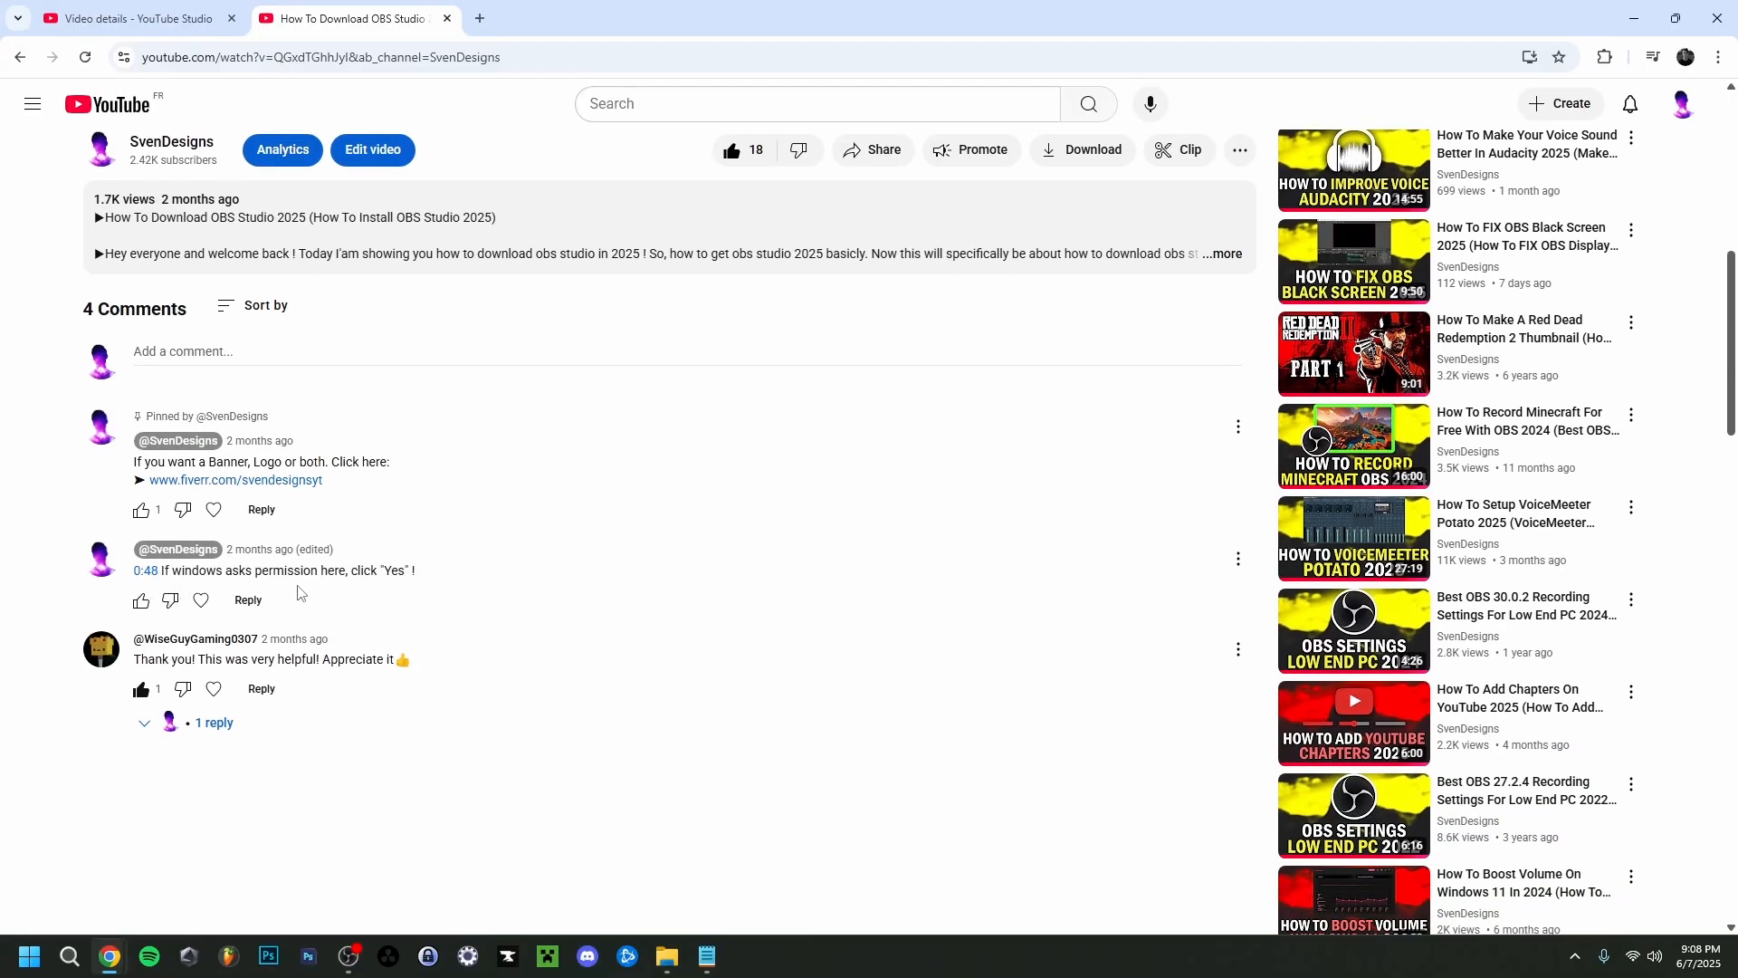
click(145, 570)
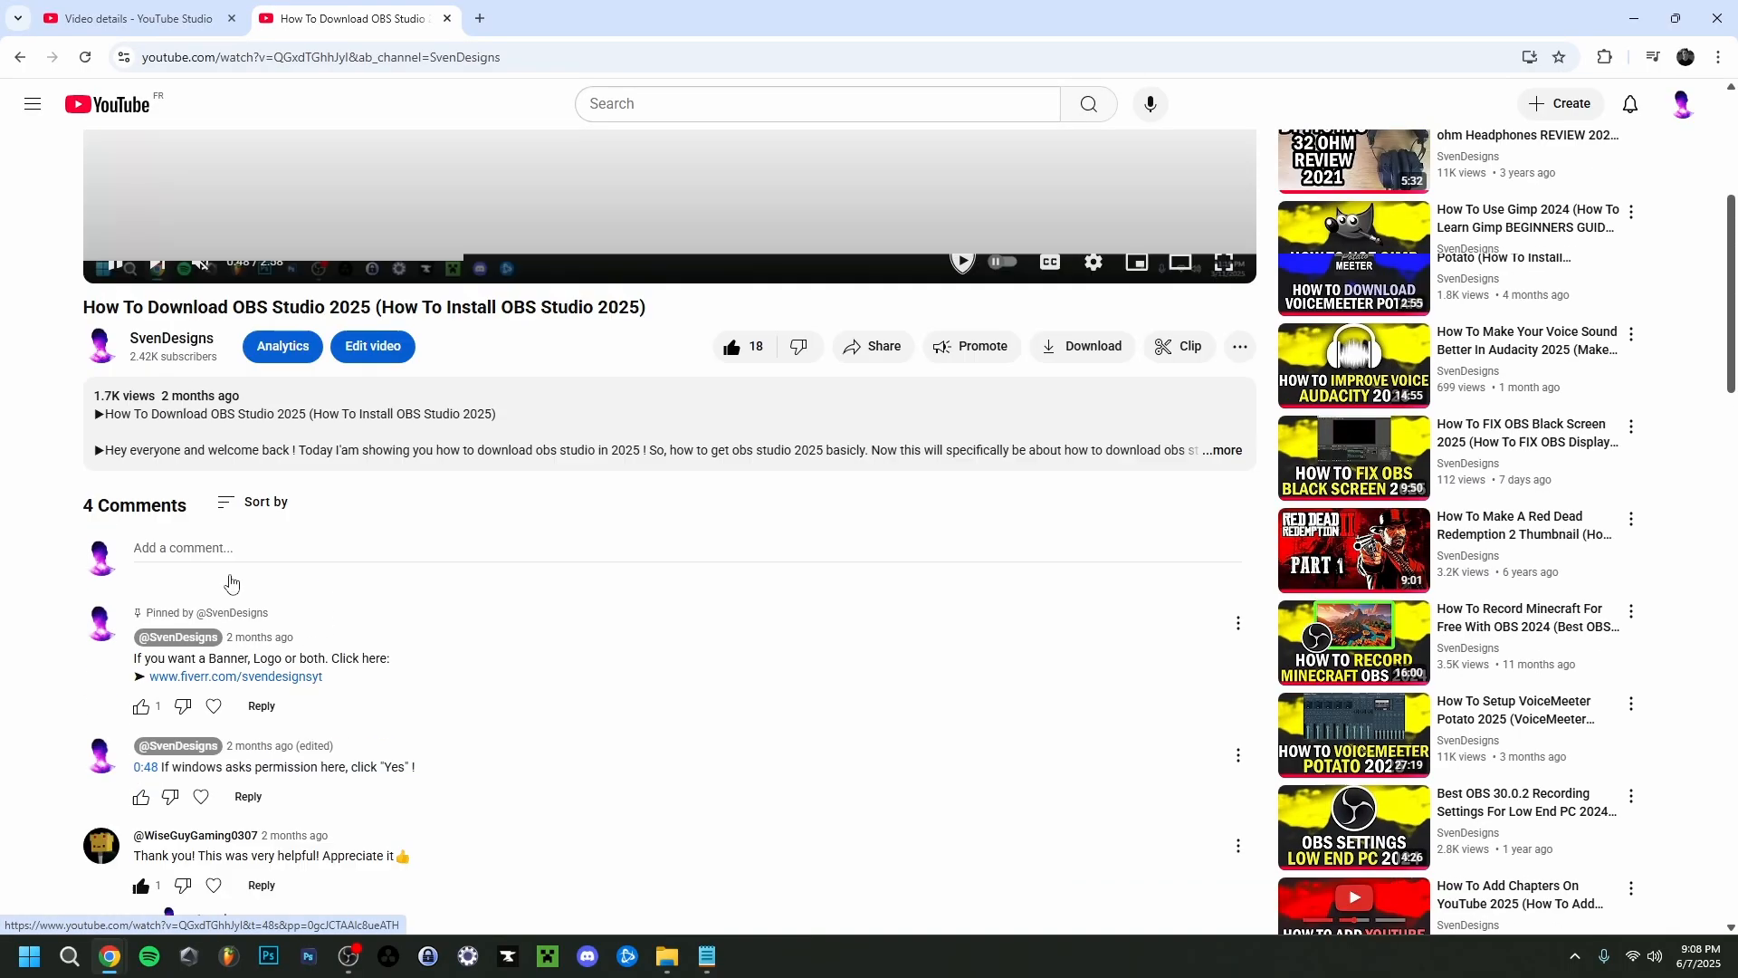
click(485, 493)
scroll(356, 752, down, 5)
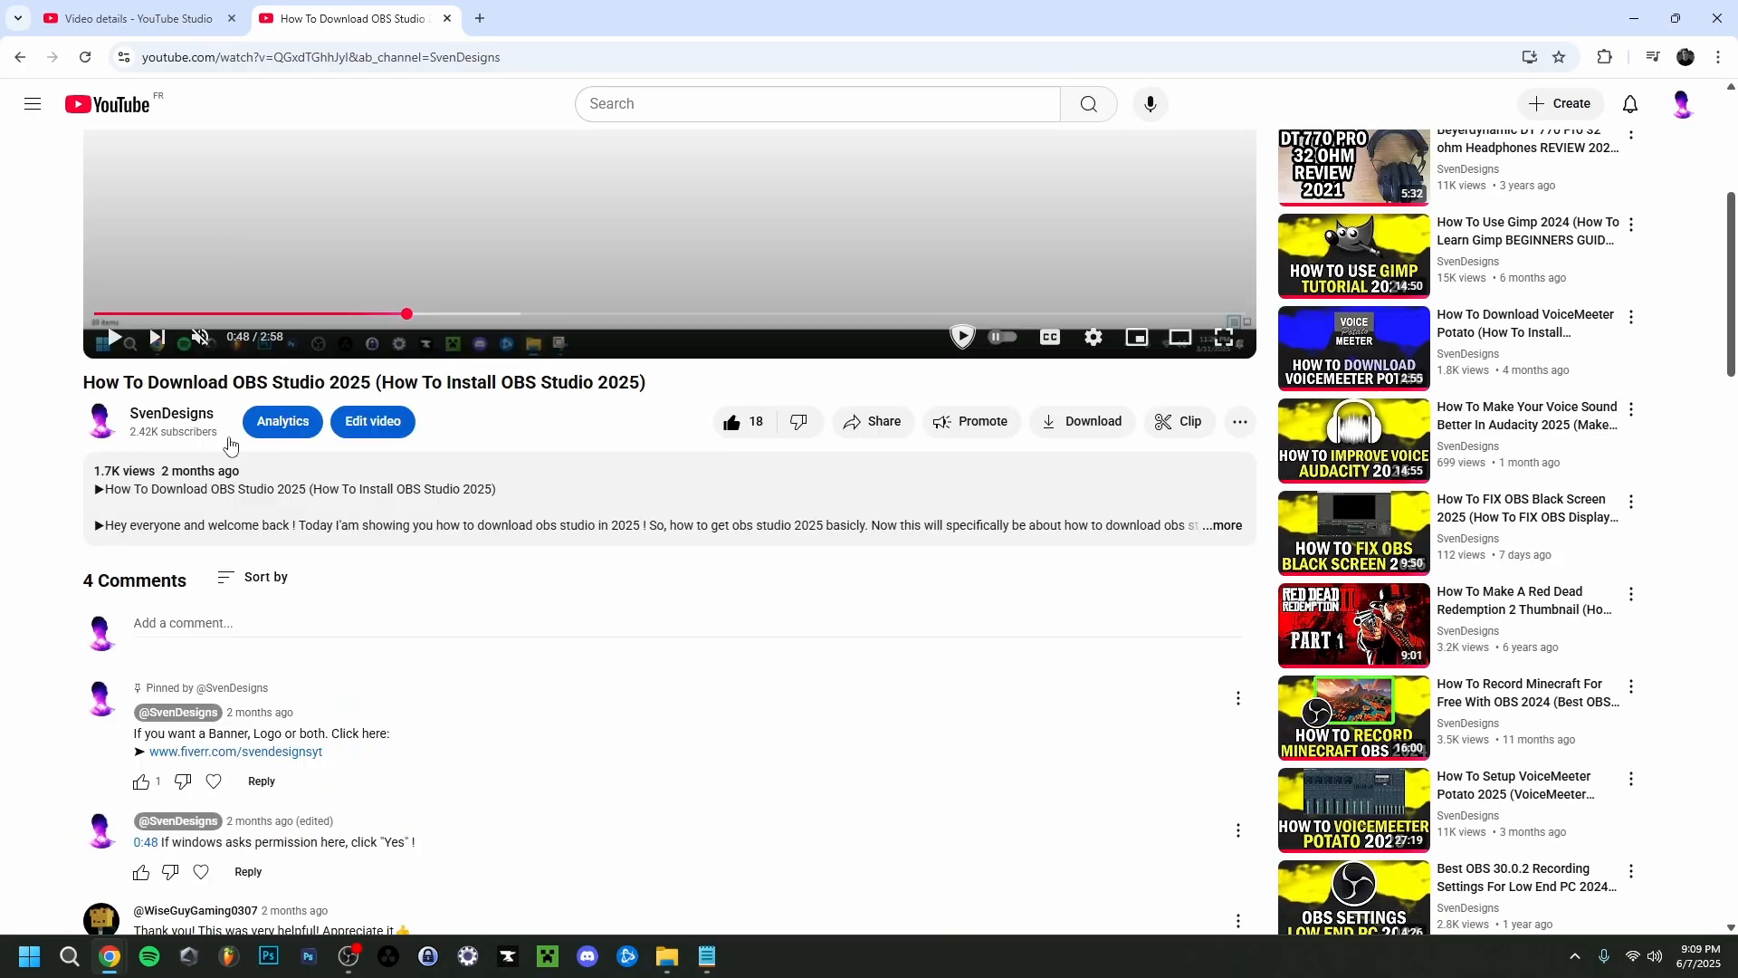
Check the OBS Studio video's chapter timestamps in its editable details and in its expanded public description.
click(136, 18)
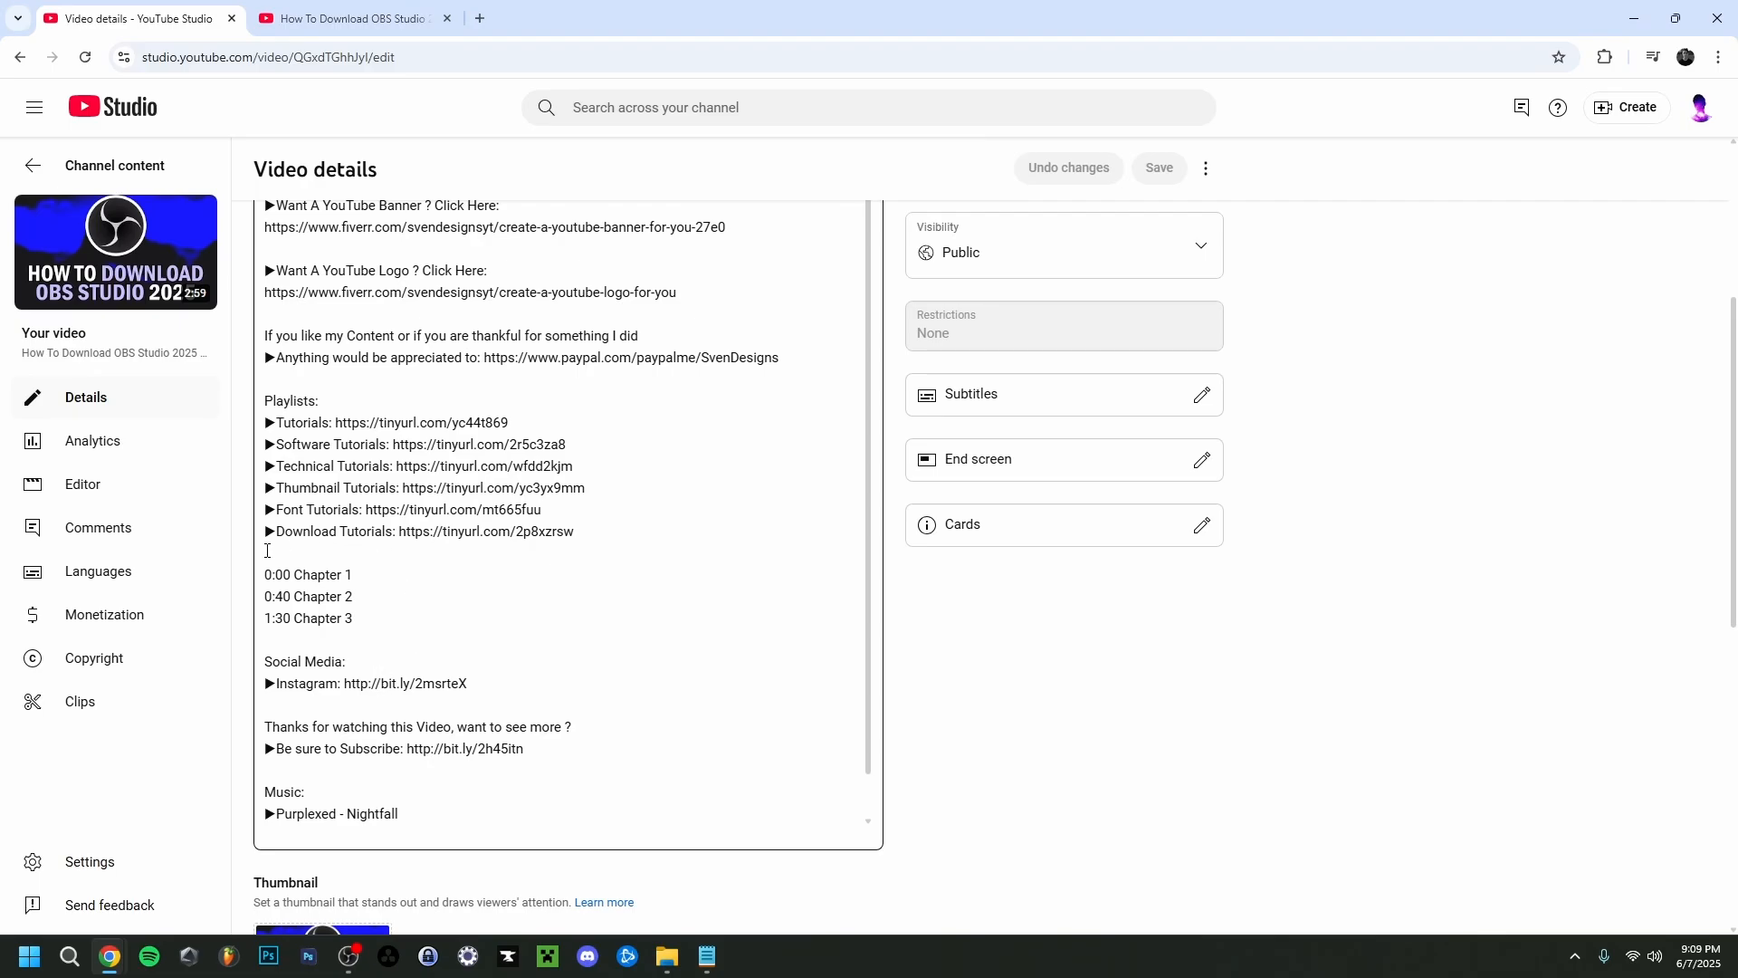
key(ctrl+Tab)
scroll(205, 366, down, 1)
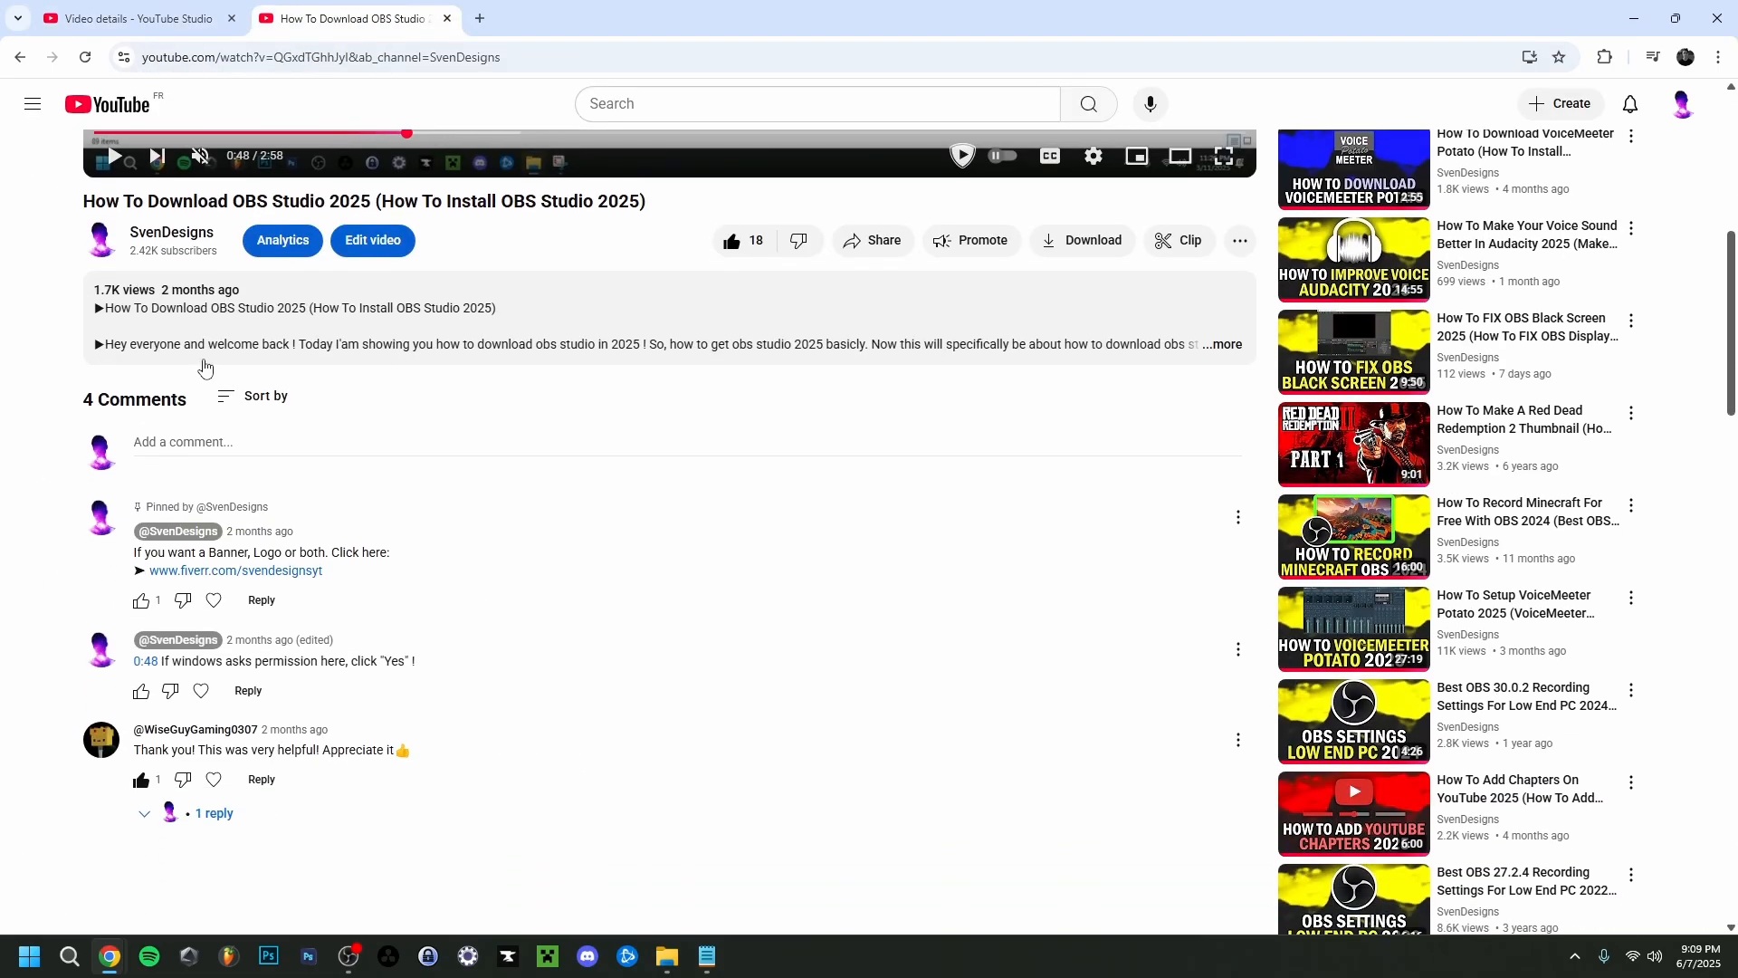
click(206, 362)
scroll(126, 543, down, 2)
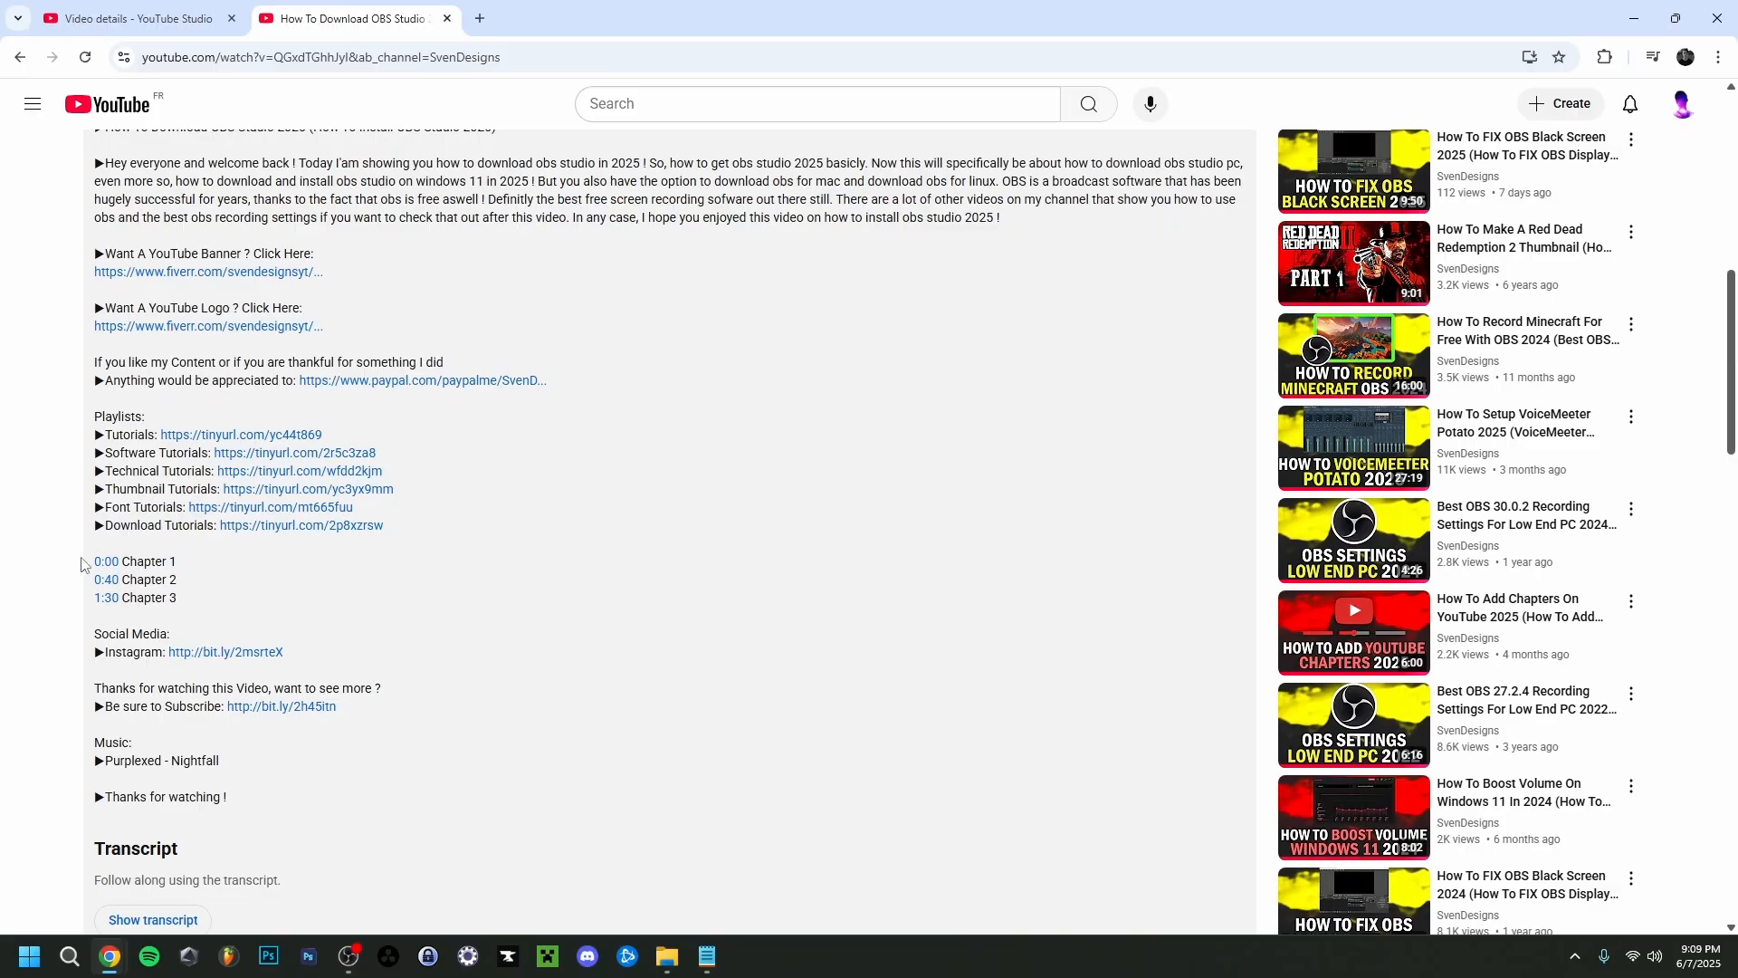
scroll(135, 615, up, 8)
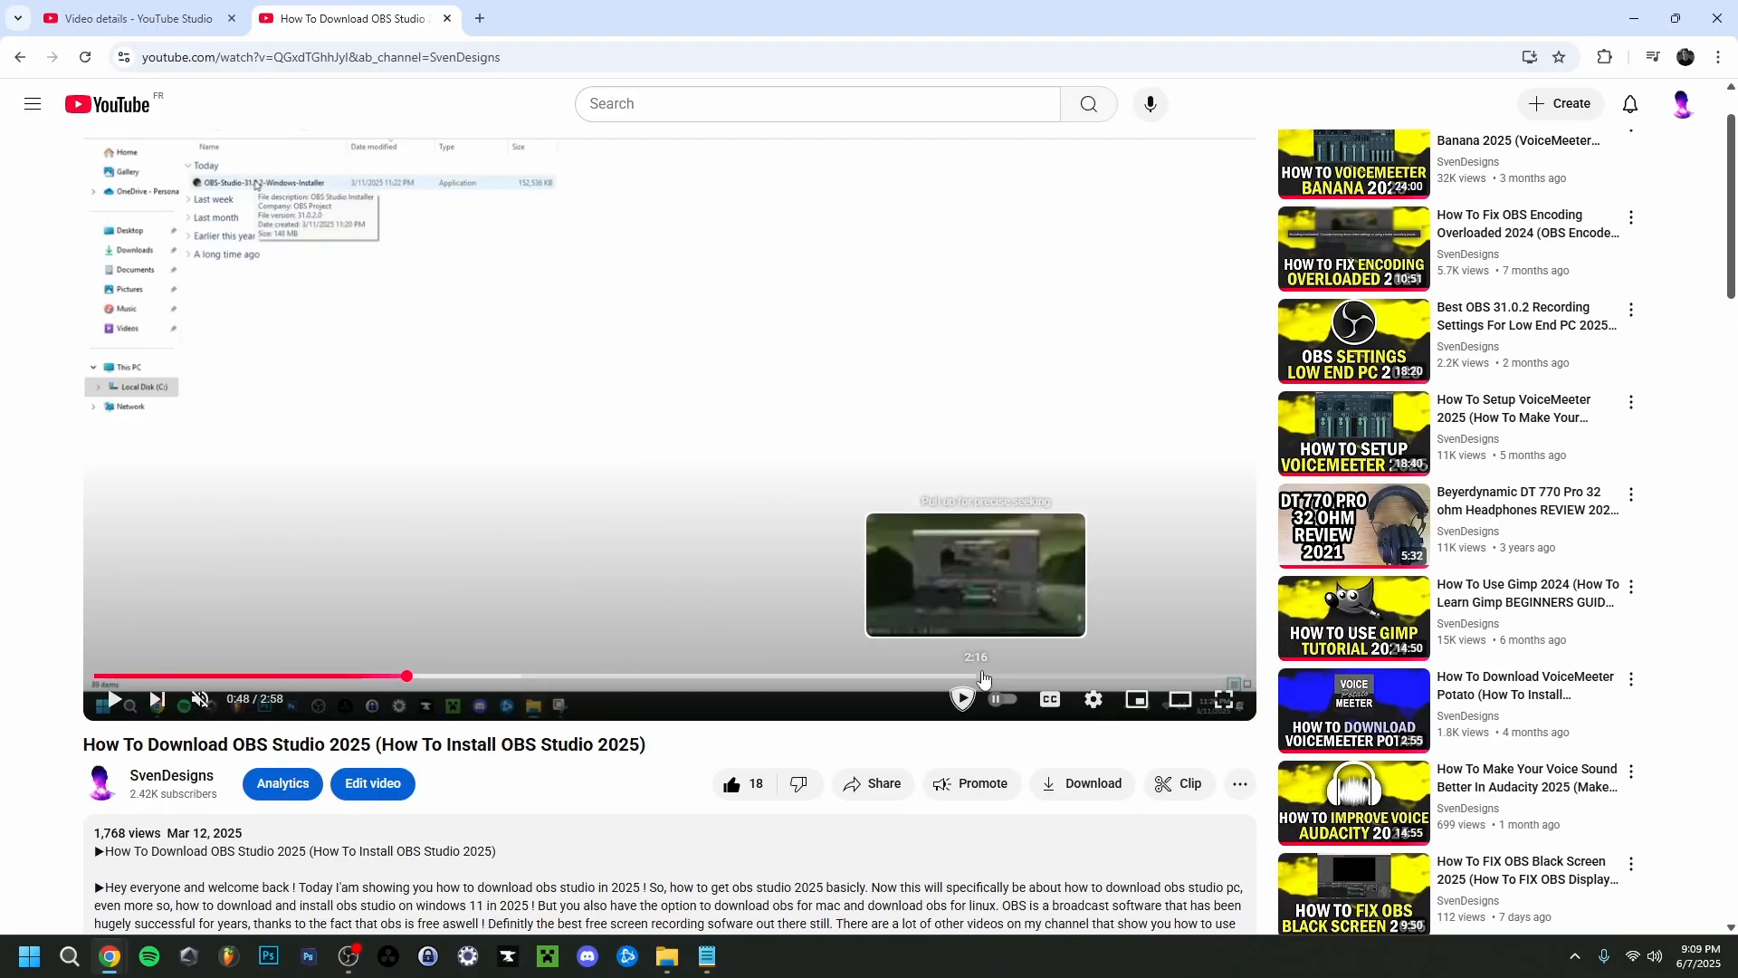
Collapse the OBS Studio video's description and compare the 0:48 timestamp comment with the progress bar.
scroll(543, 634, down, 15)
click(127, 587)
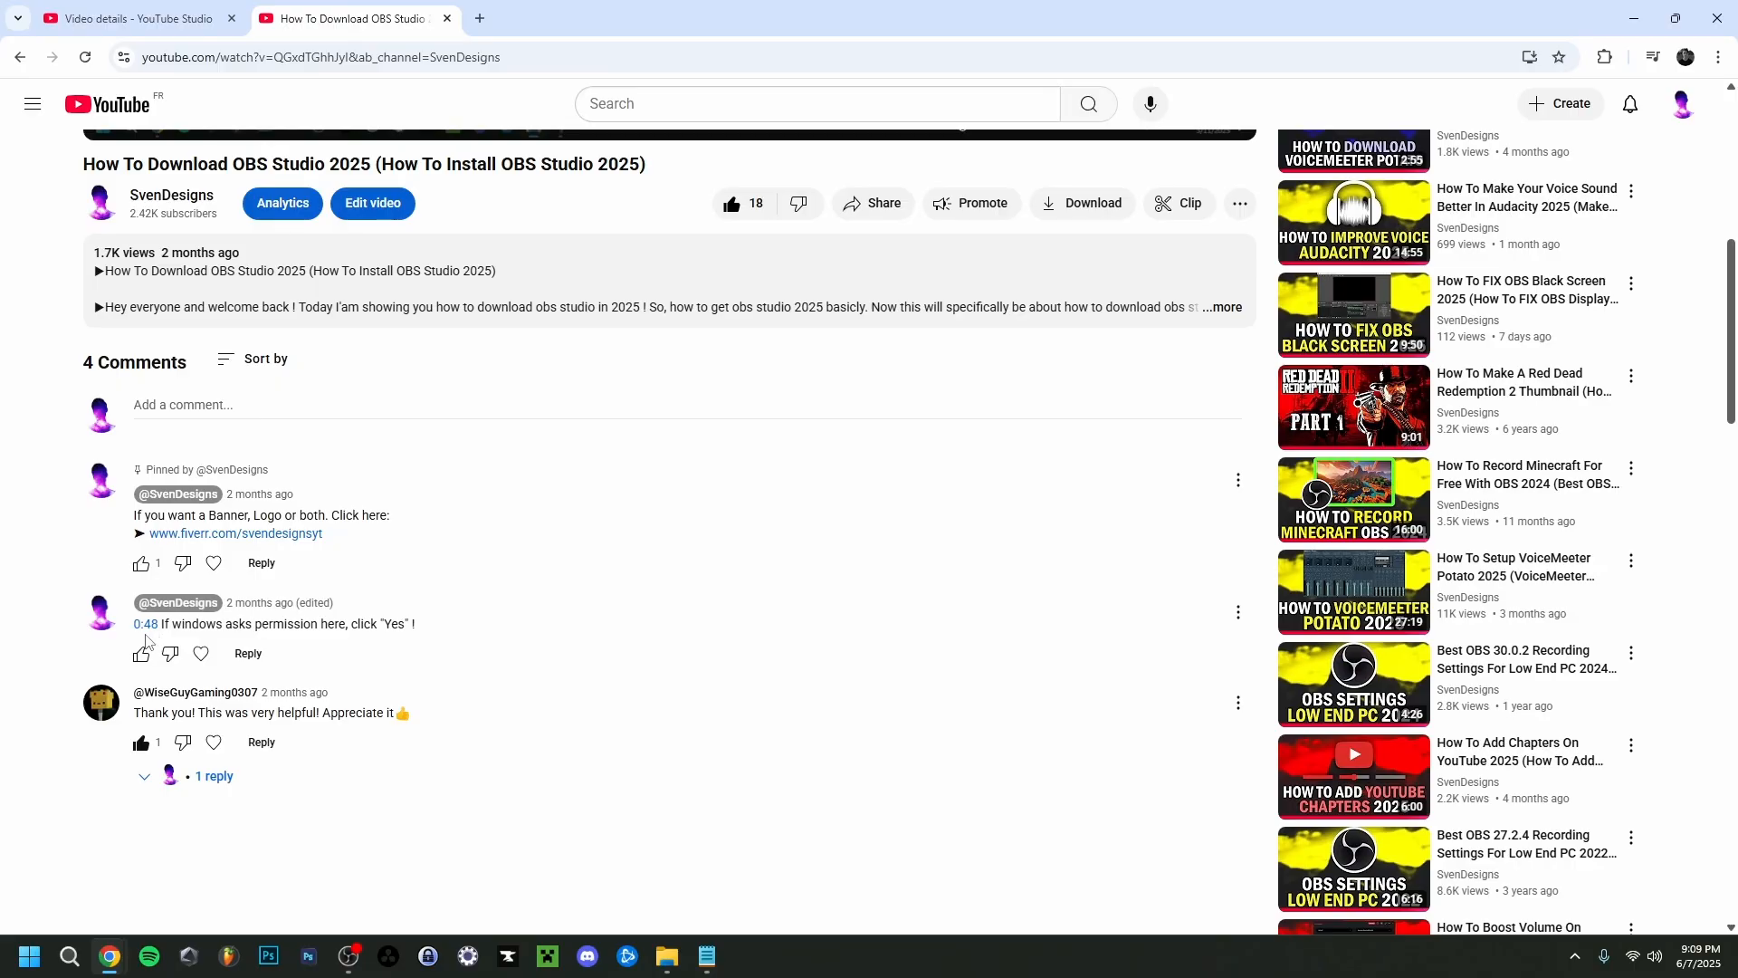
scroll(164, 664, up, 3)
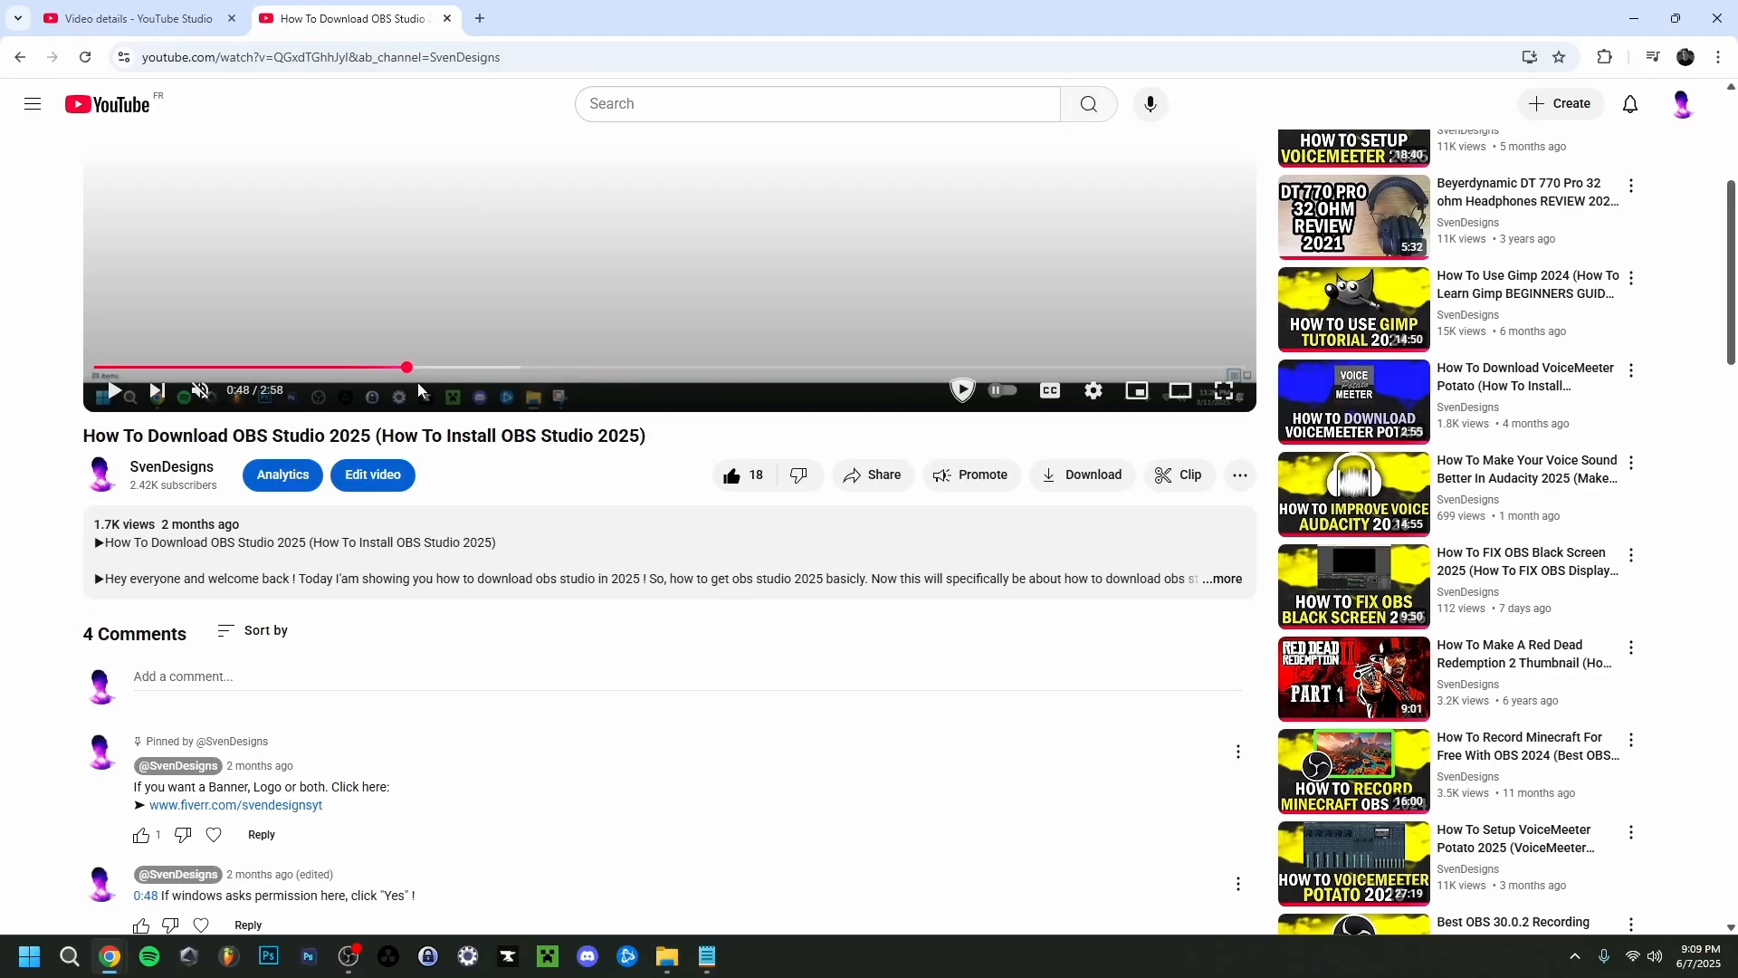
scroll(381, 745, down, 1)
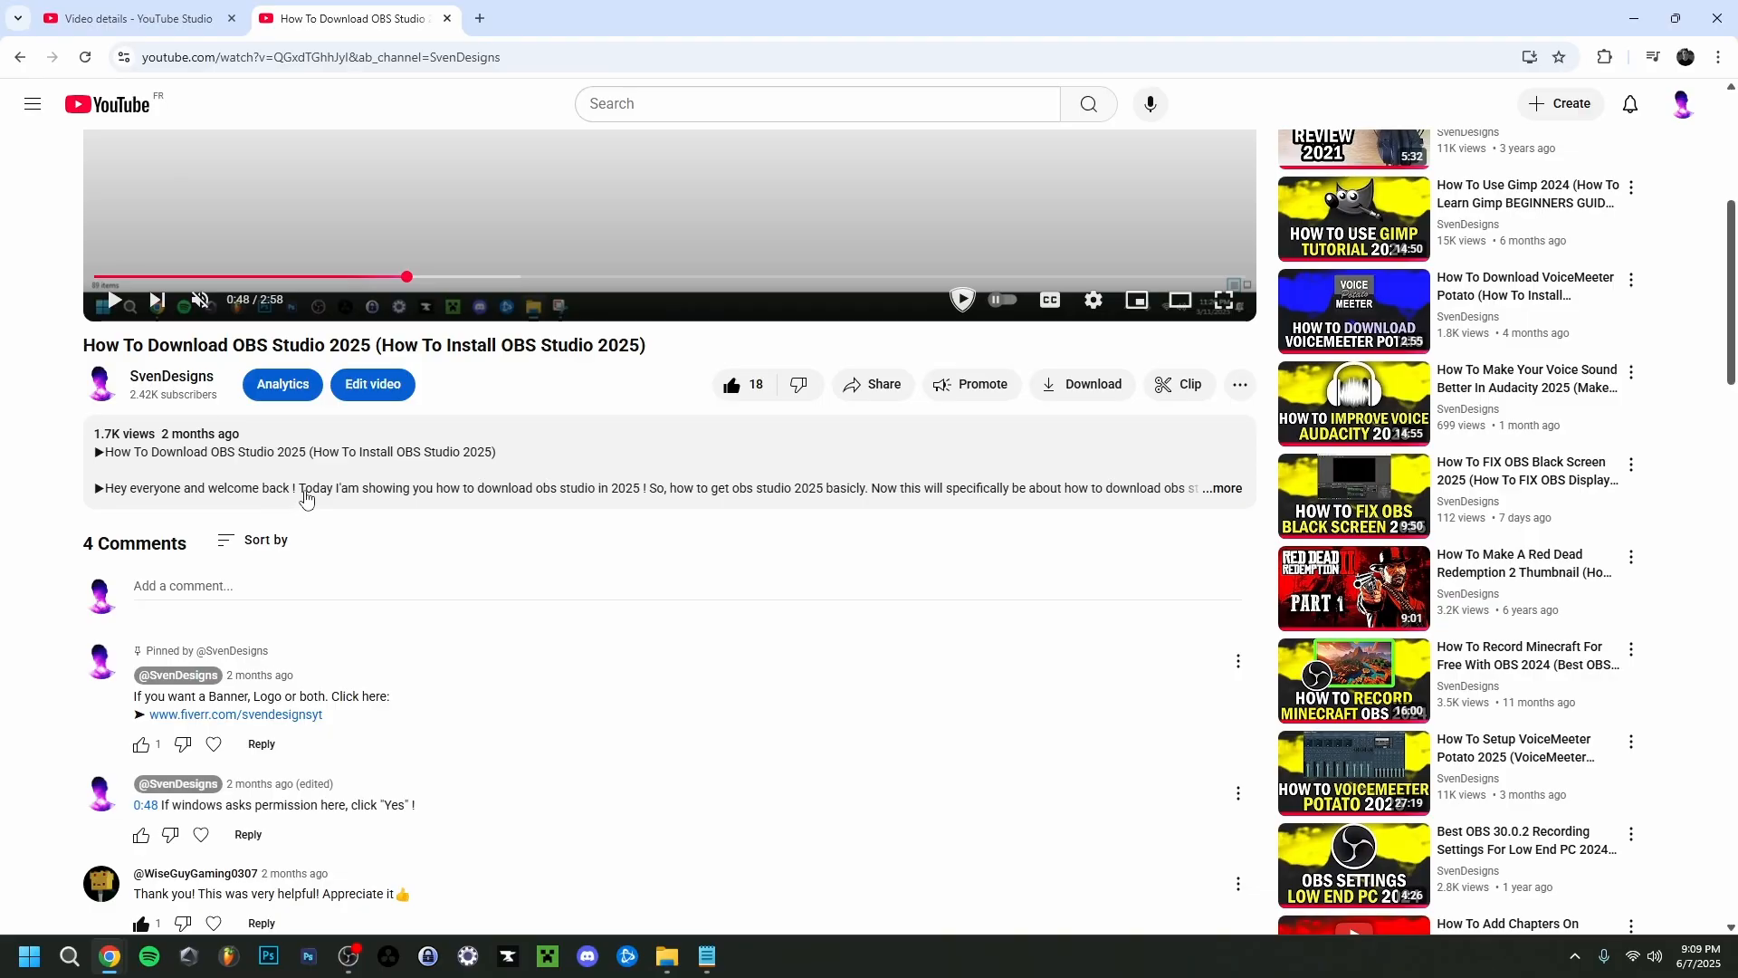
scroll(302, 499, up, 5)
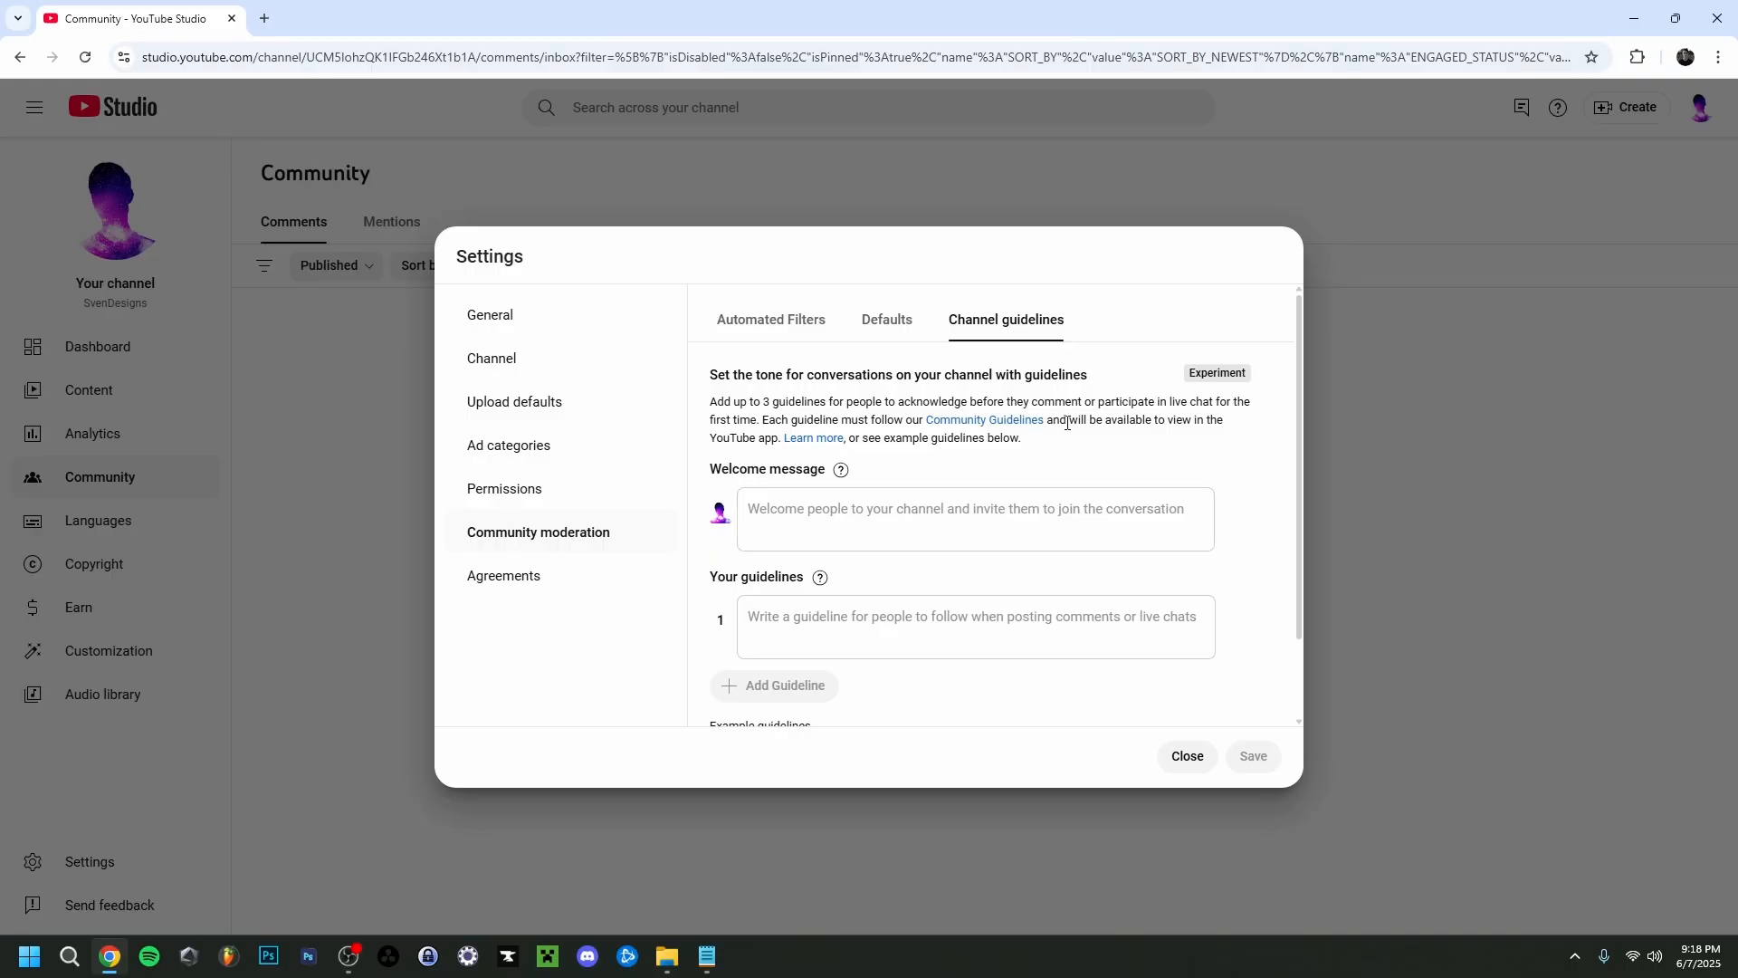
Close the channel settings and open the copyright-restricted "How To Download DaVinci Resolve For FREE 2023" video from the content list's third page.
click(1181, 758)
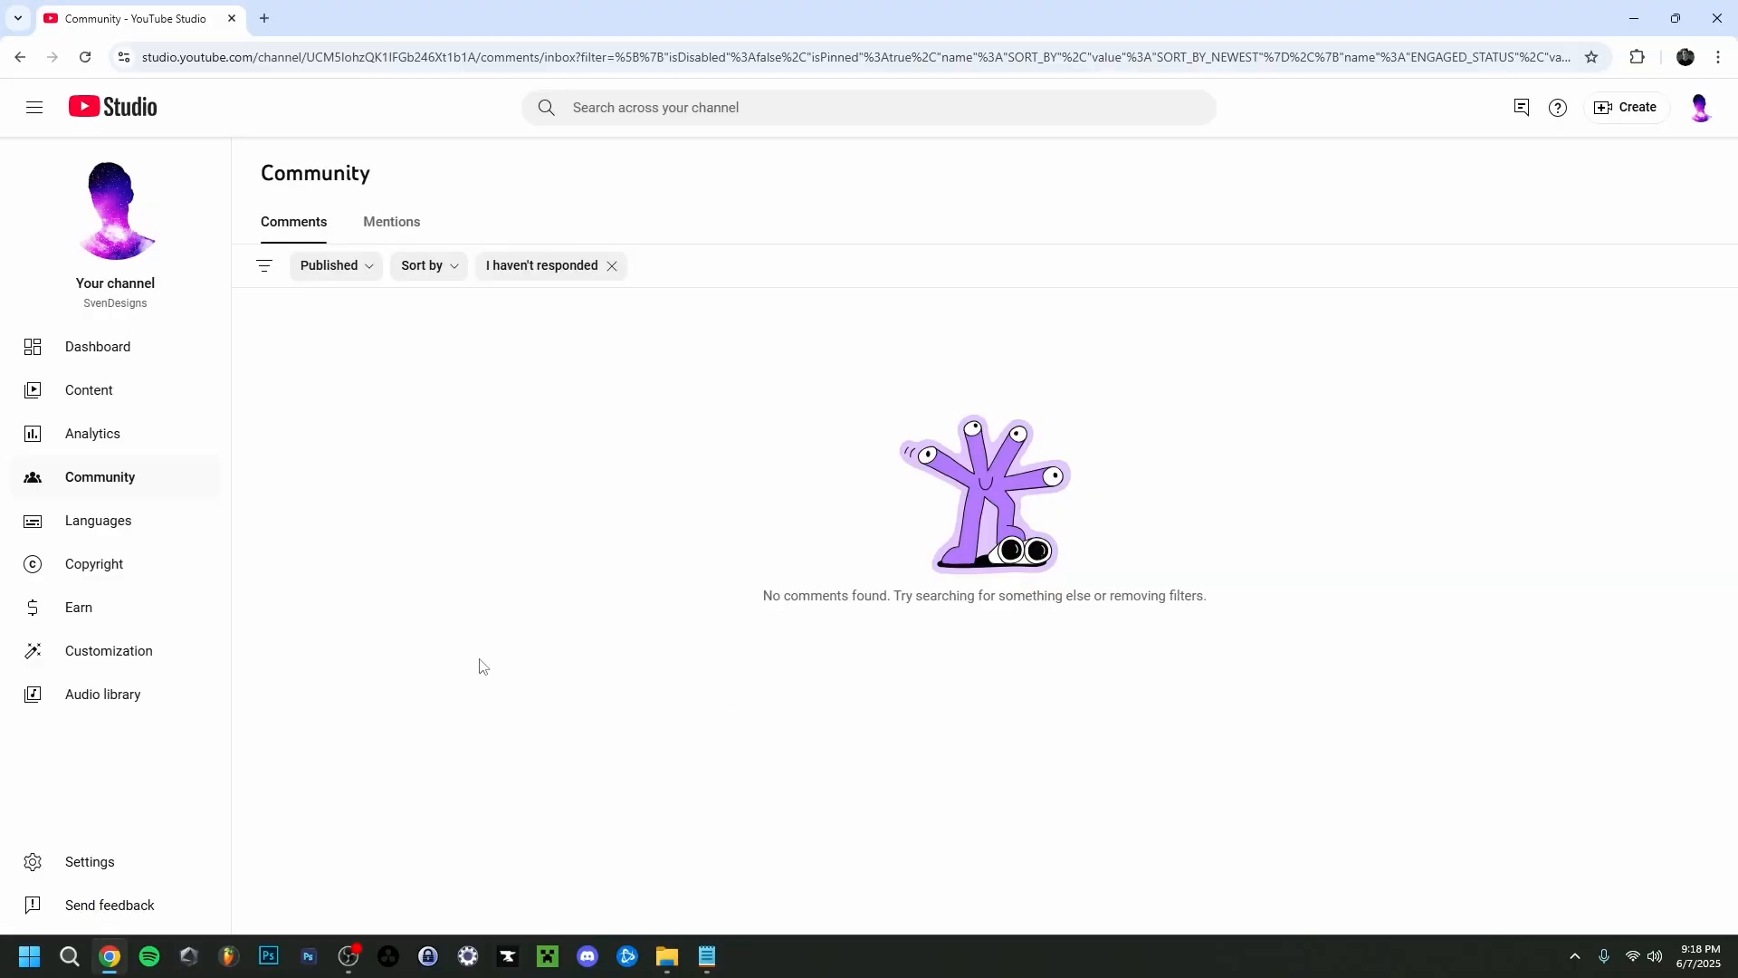
click(104, 399)
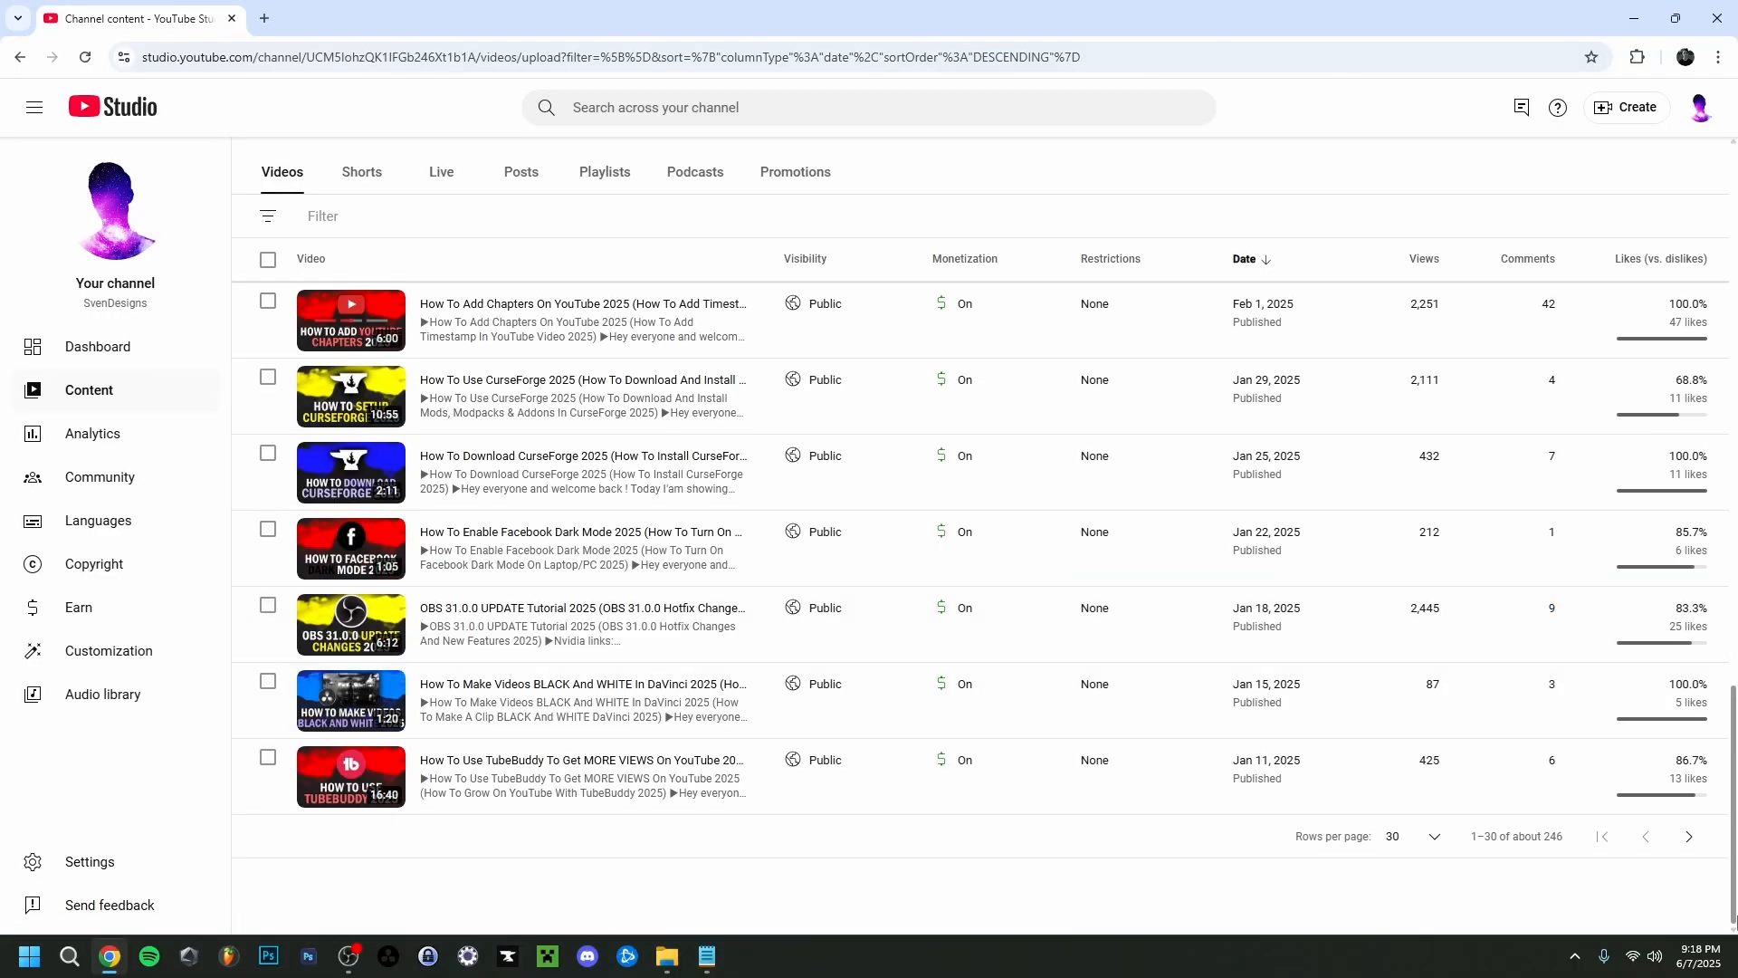
double_click(1691, 842)
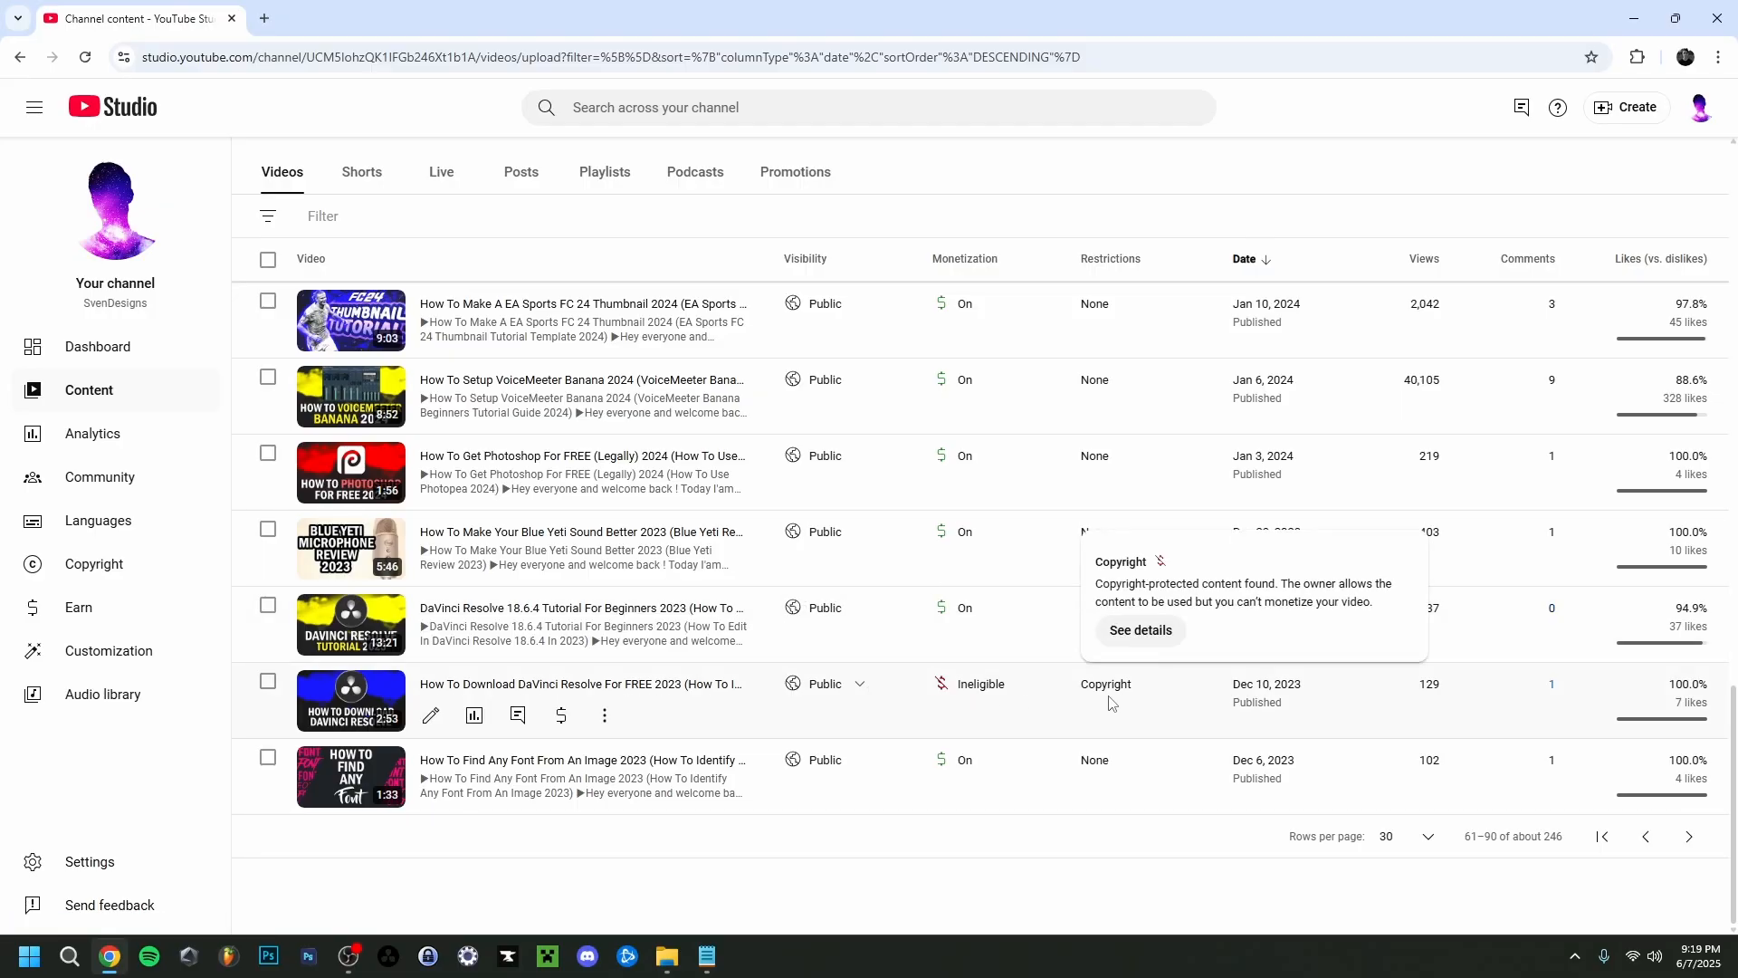
click(489, 685)
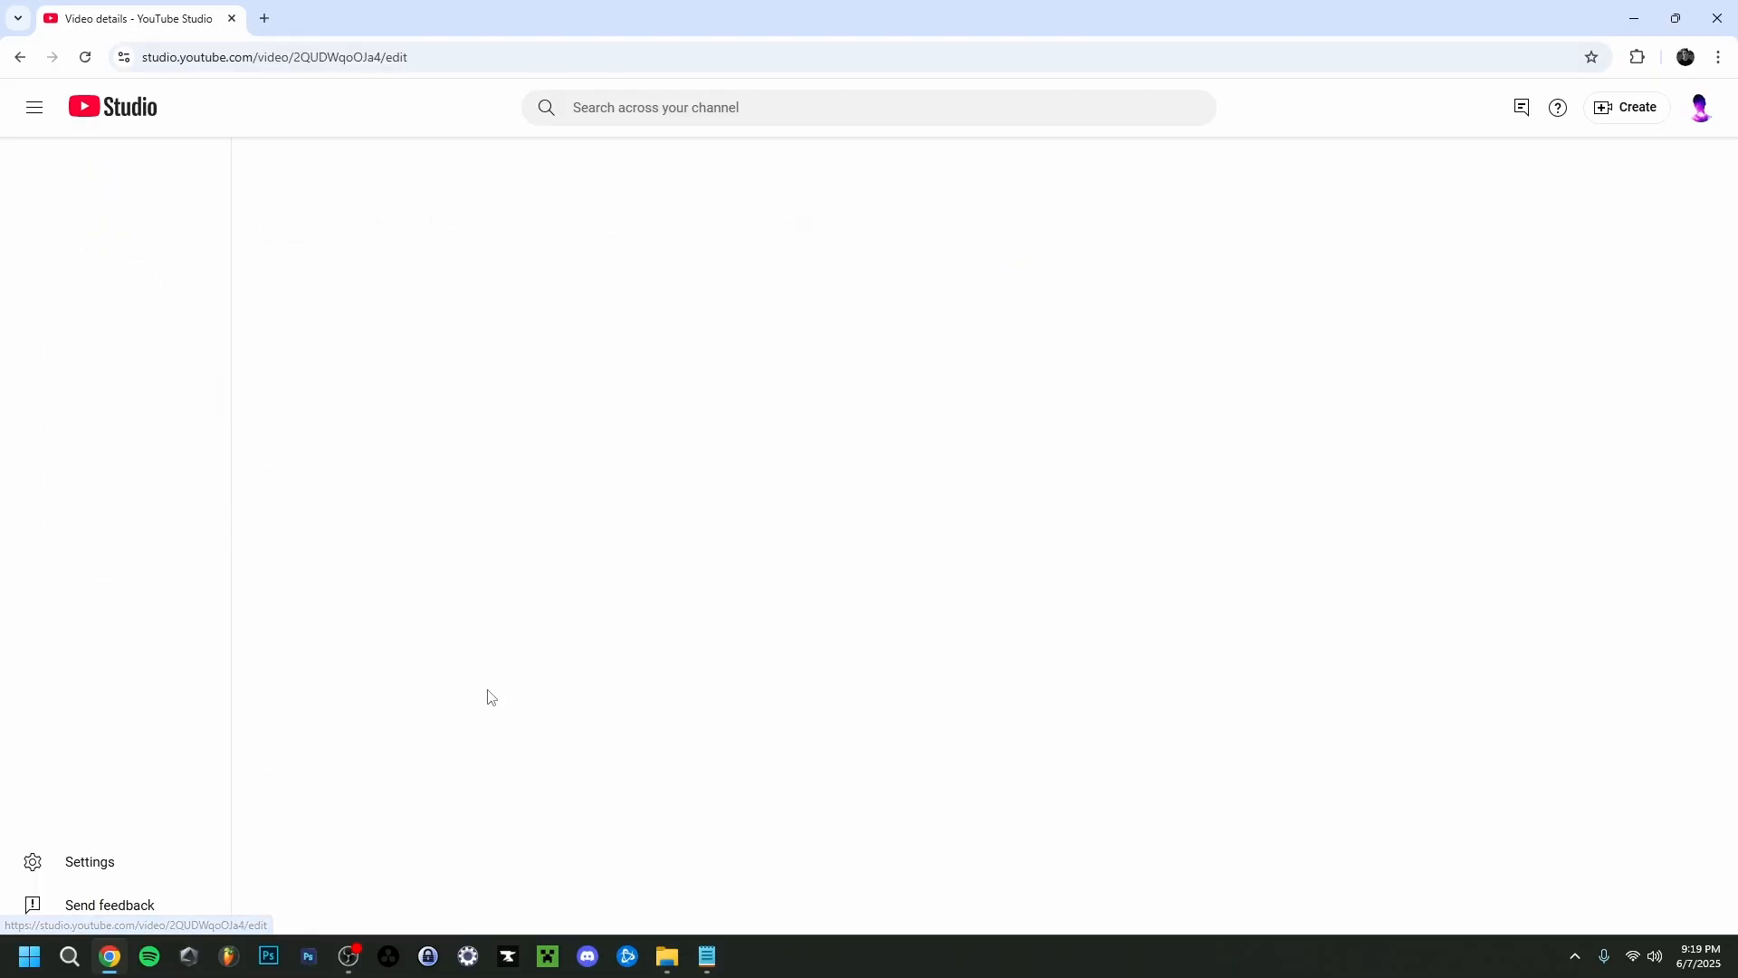
Check the DaVinci Resolve video's monetization status and the music credit in its description.
click(109, 616)
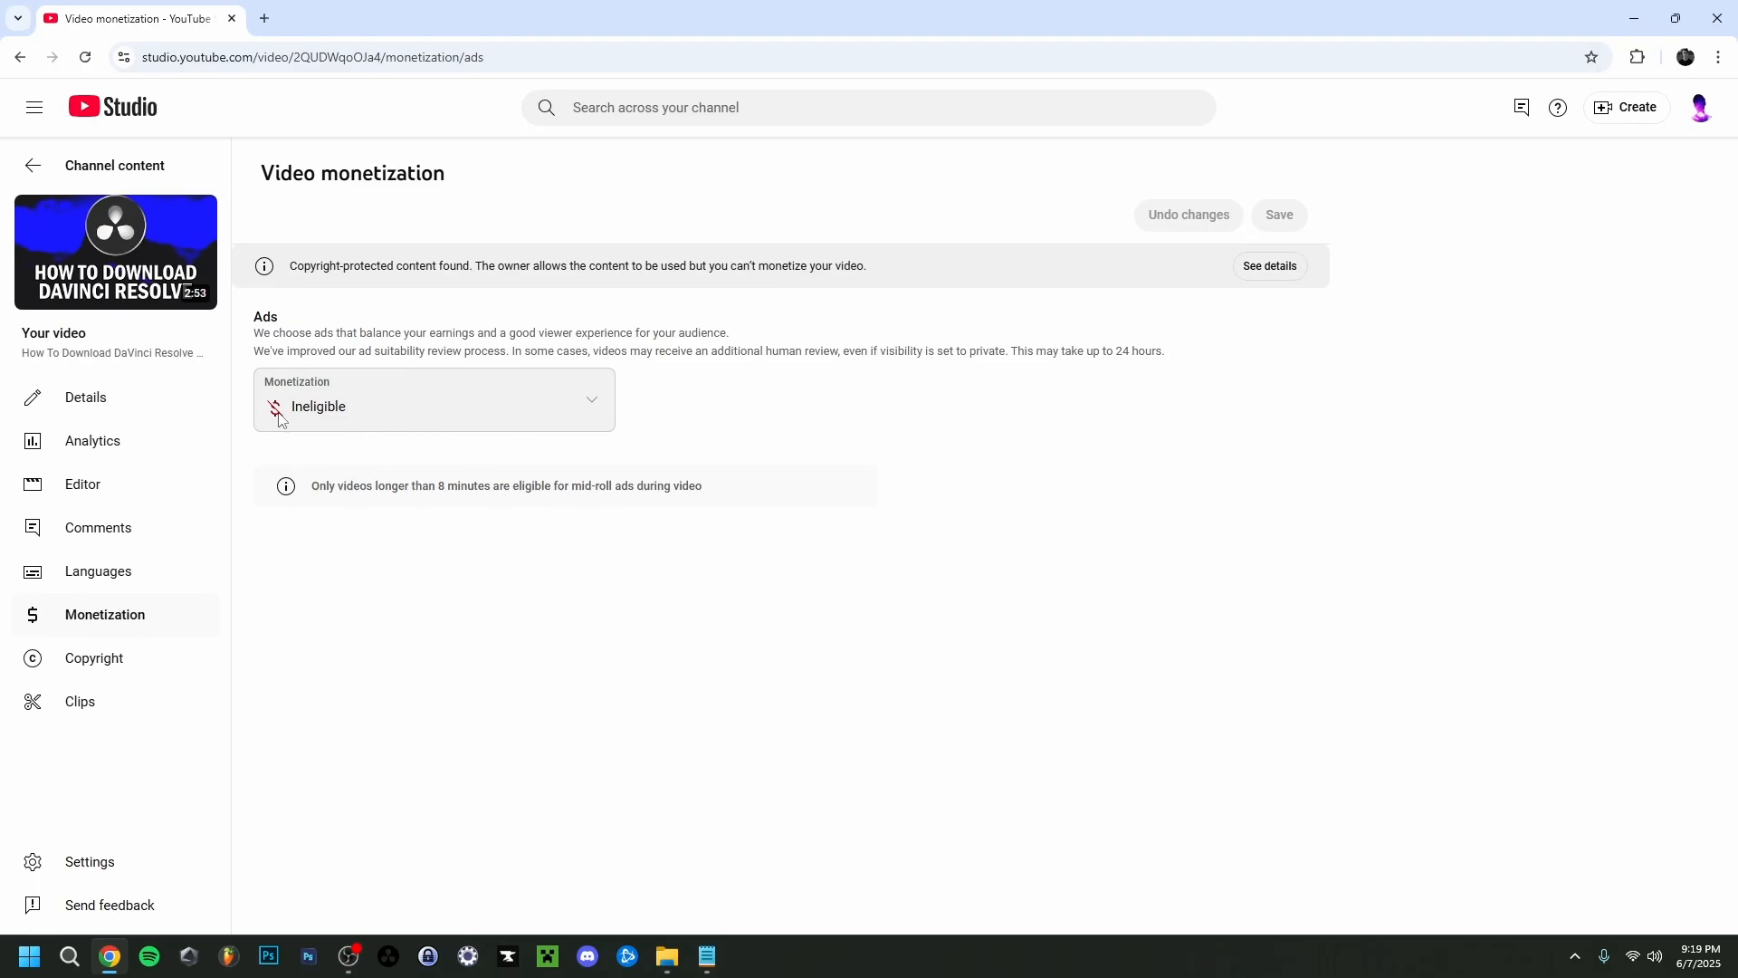
click(104, 401)
scroll(519, 555, down, 4)
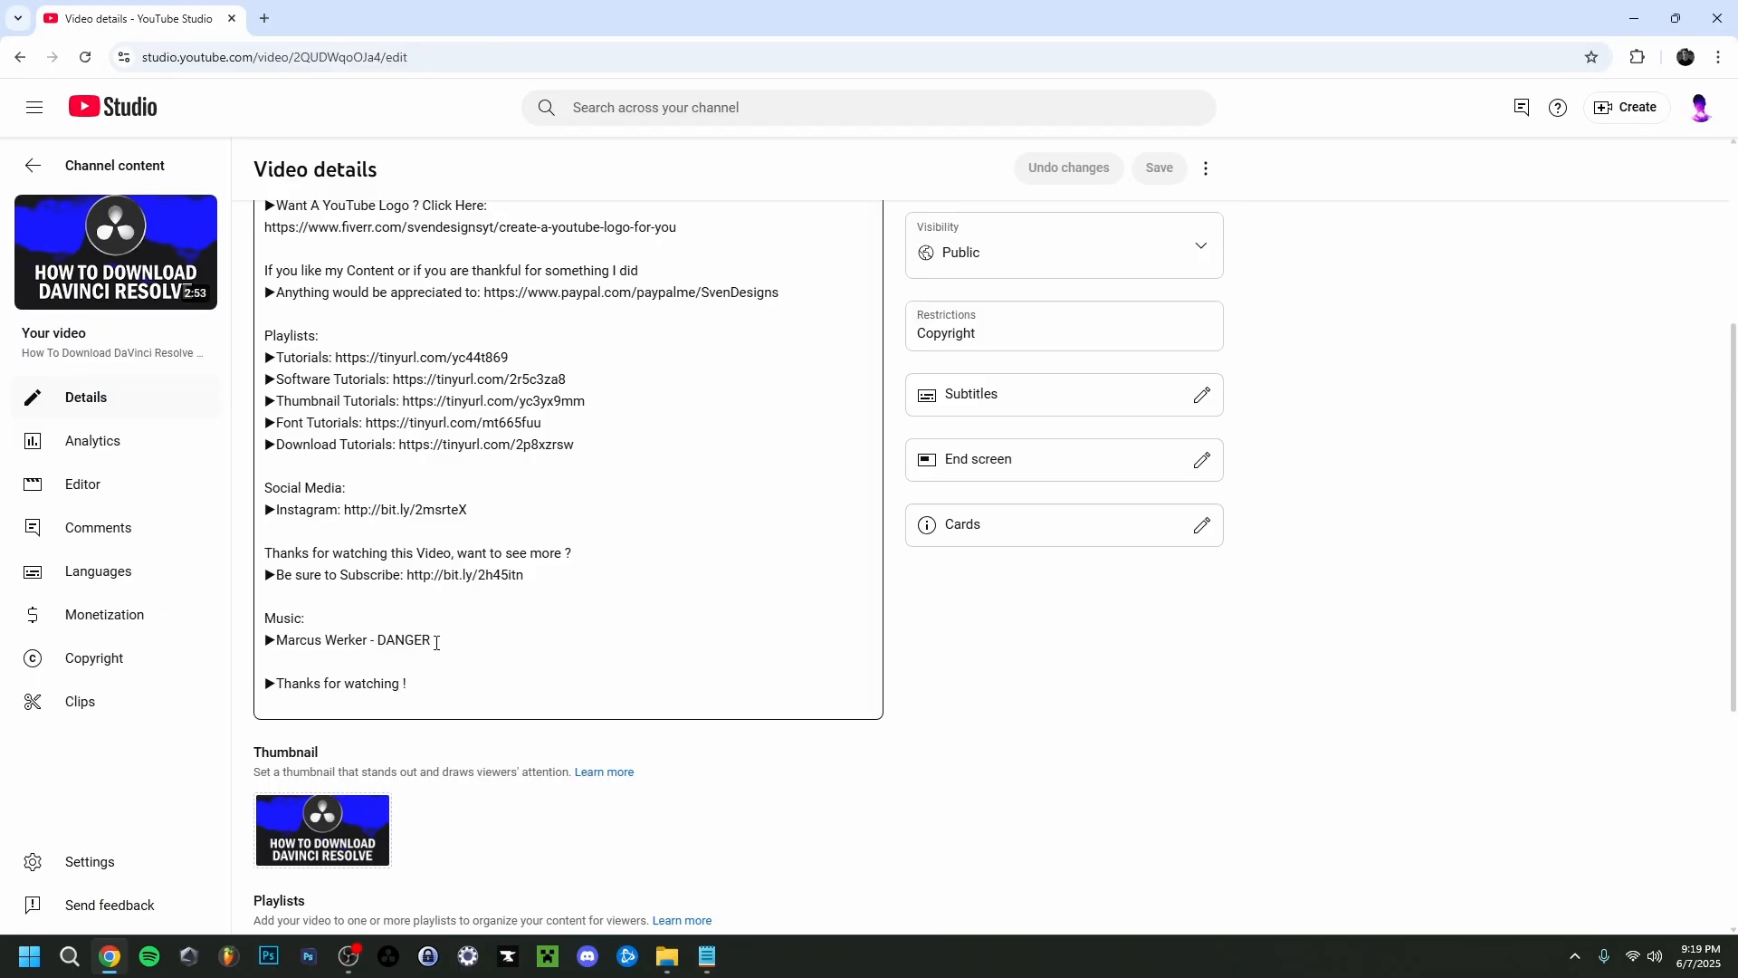
click(137, 616)
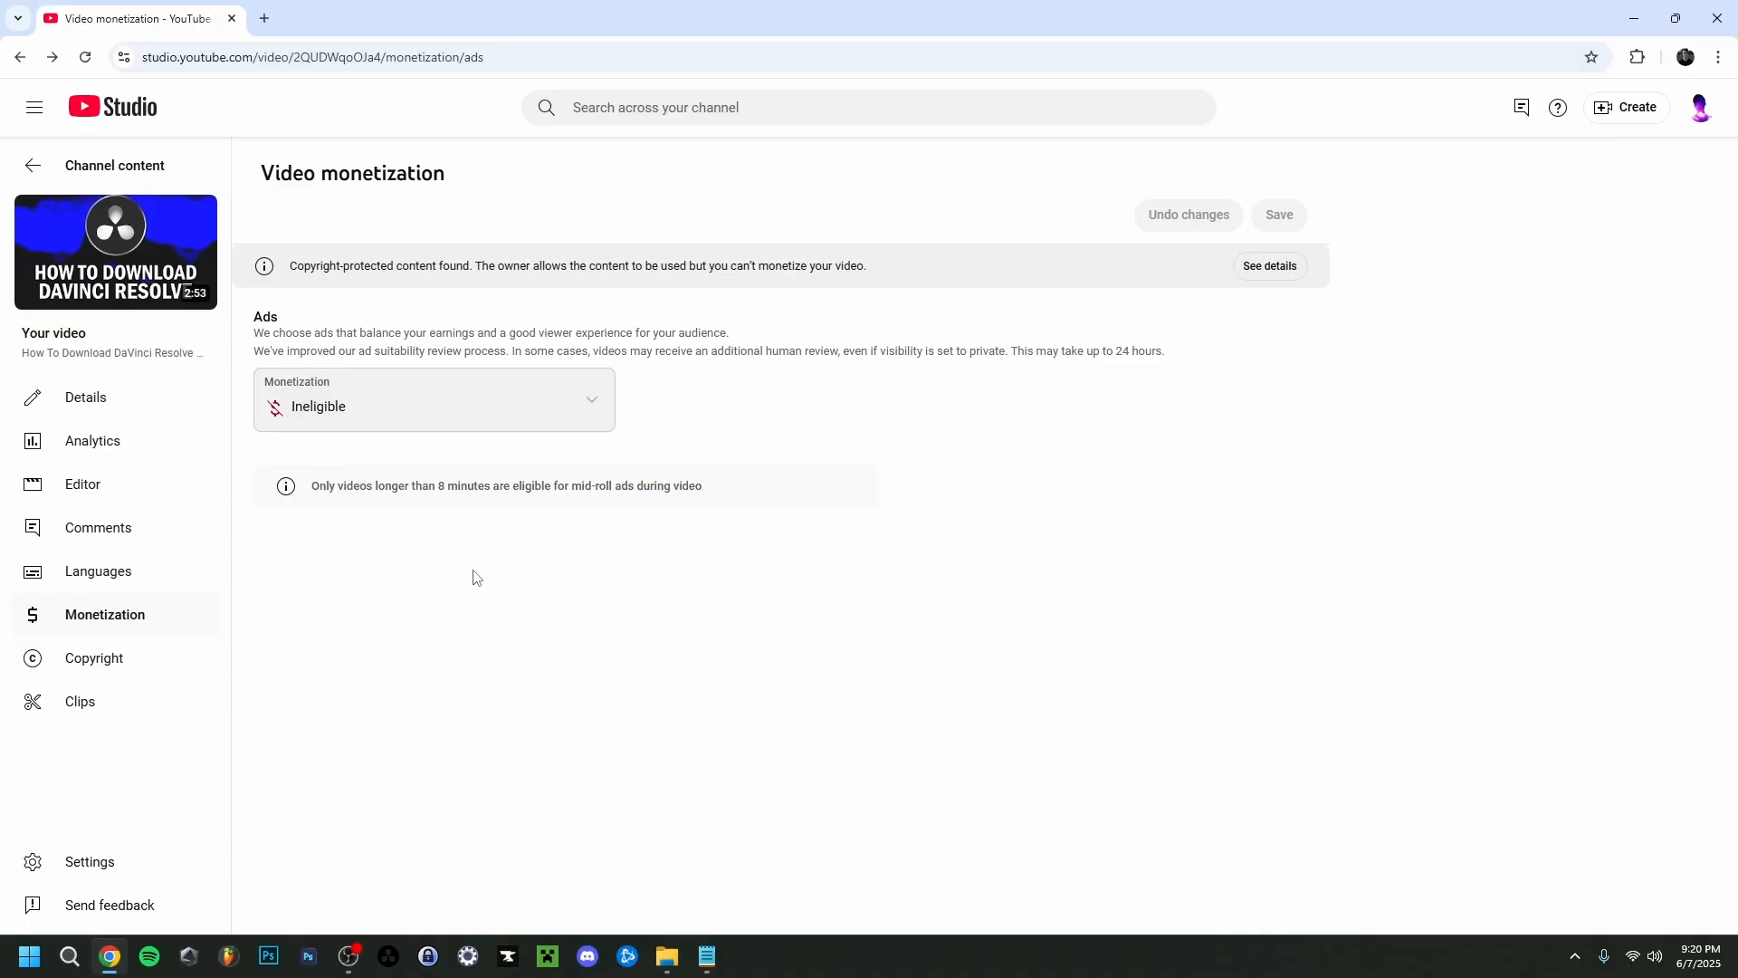
Look through the channel's video list for videos with copyright restrictions.
scroll(318, 647, down, 3)
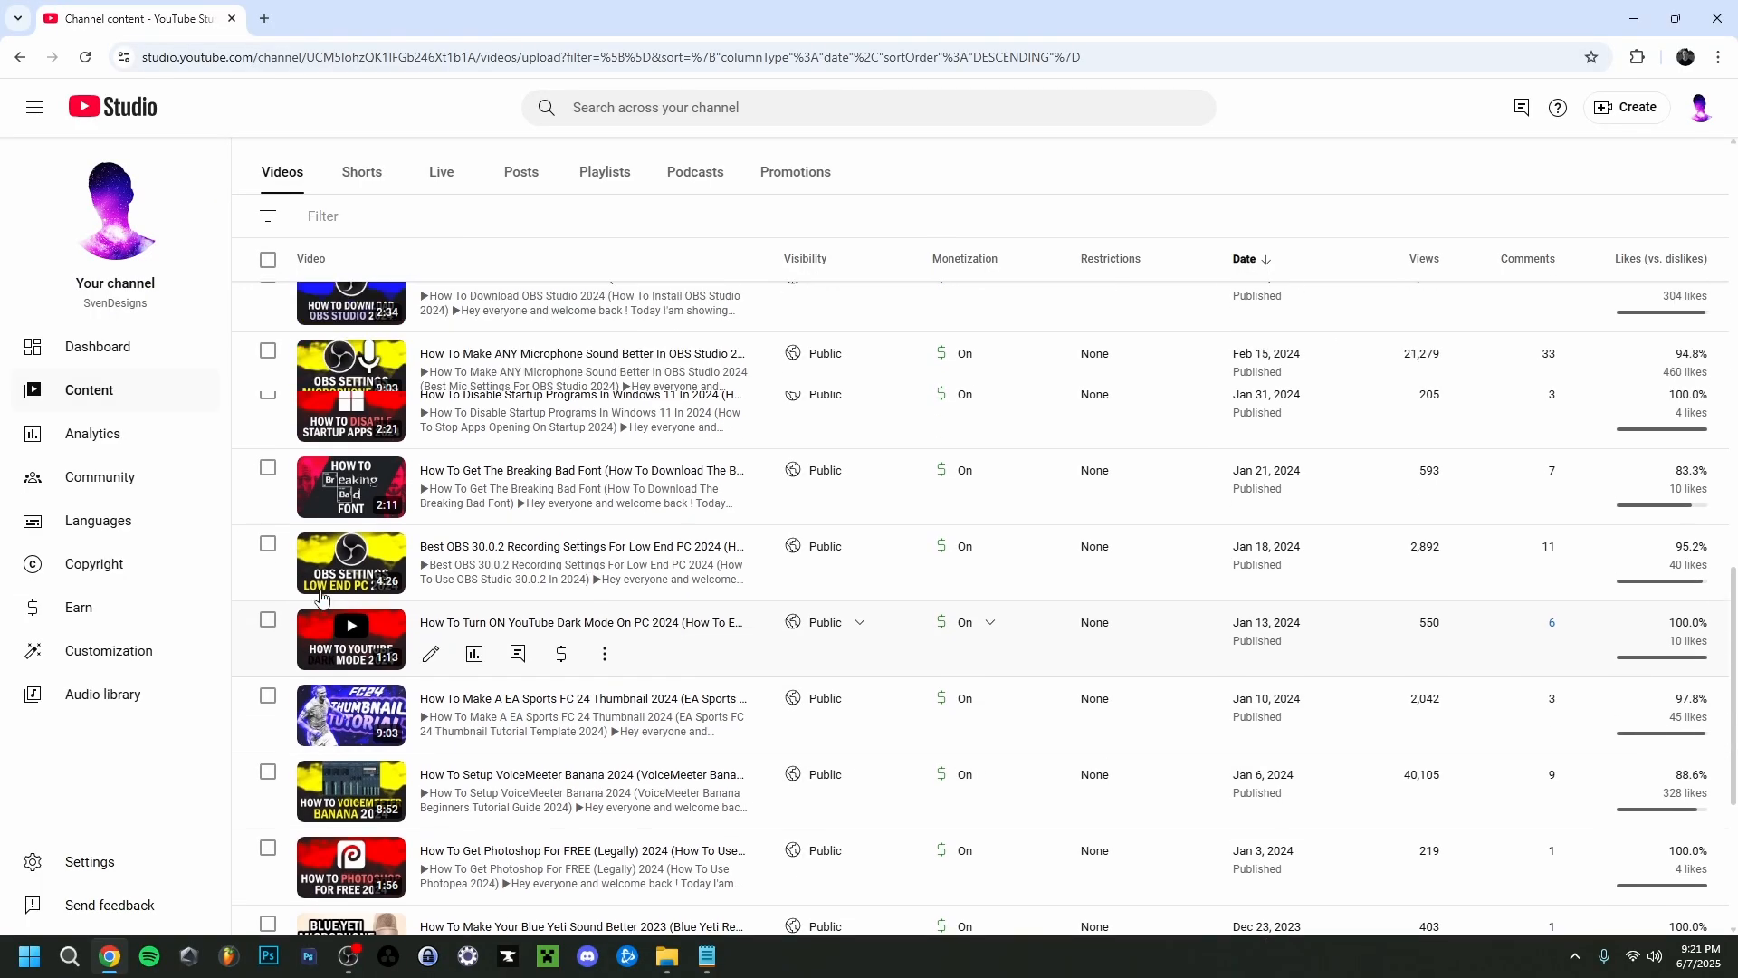
scroll(317, 647, up, 2)
scroll(318, 647, down, 6)
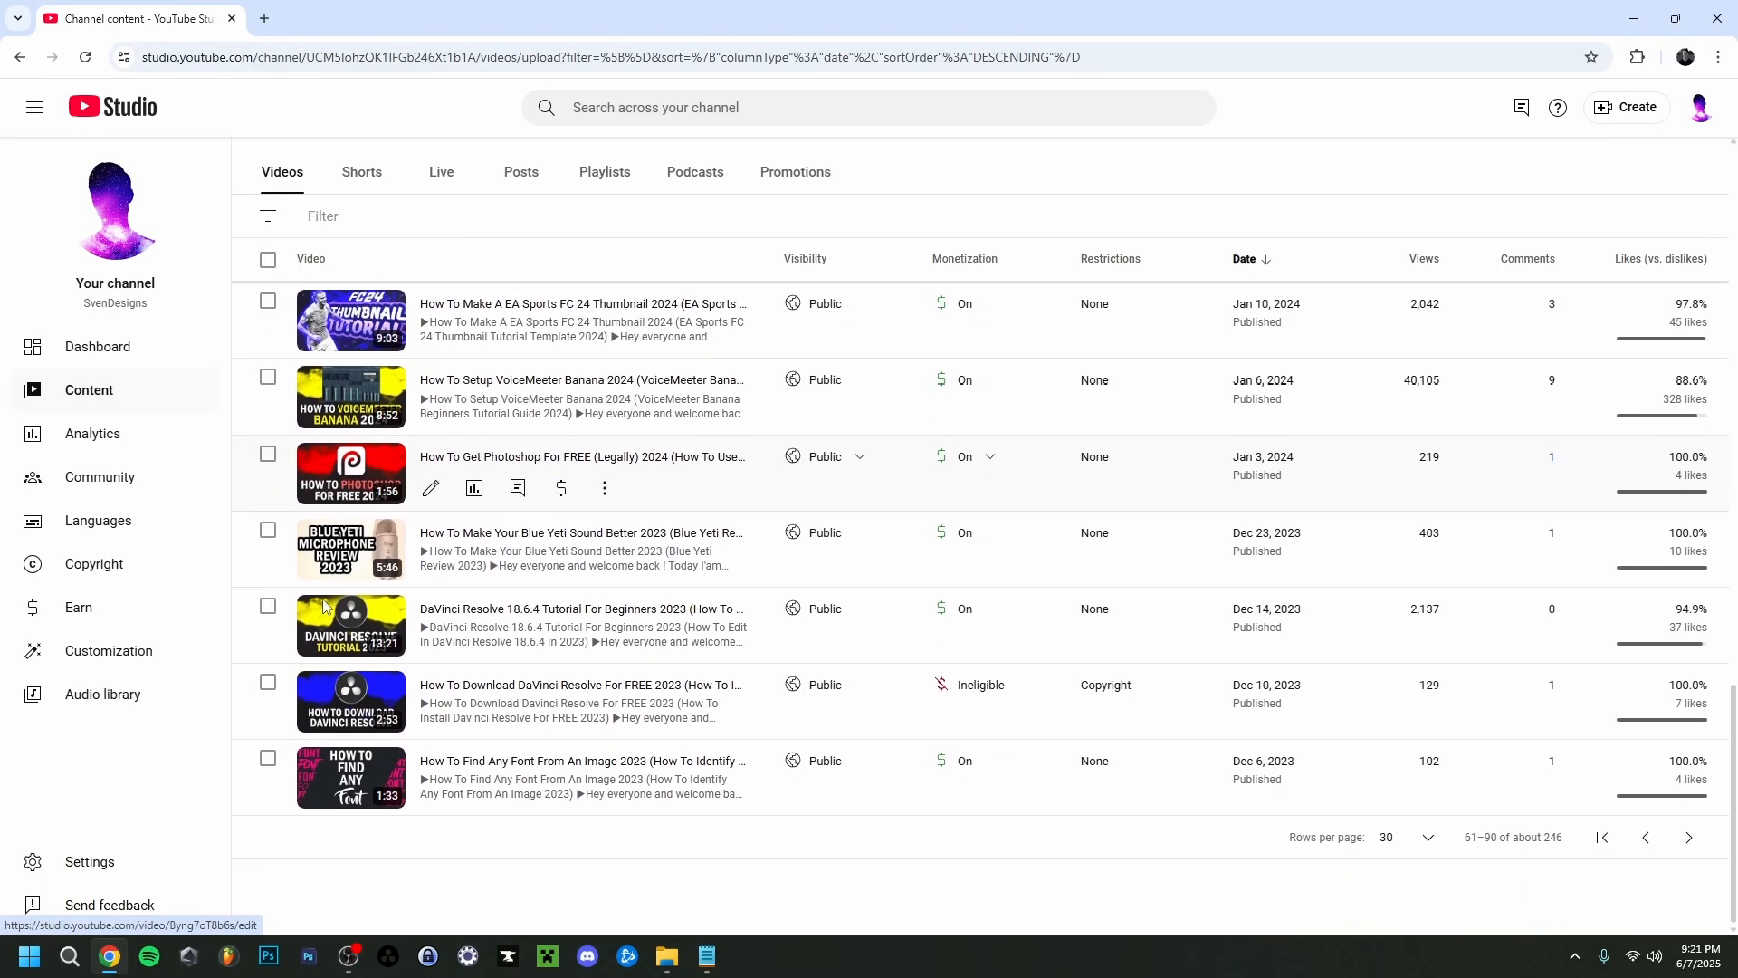
Try to permanently delete the copyright-restricted "How To Download DaVinci Resolve For FREE 2023" video, acknowledging that deletion can't be undone.
click(269, 684)
click(670, 265)
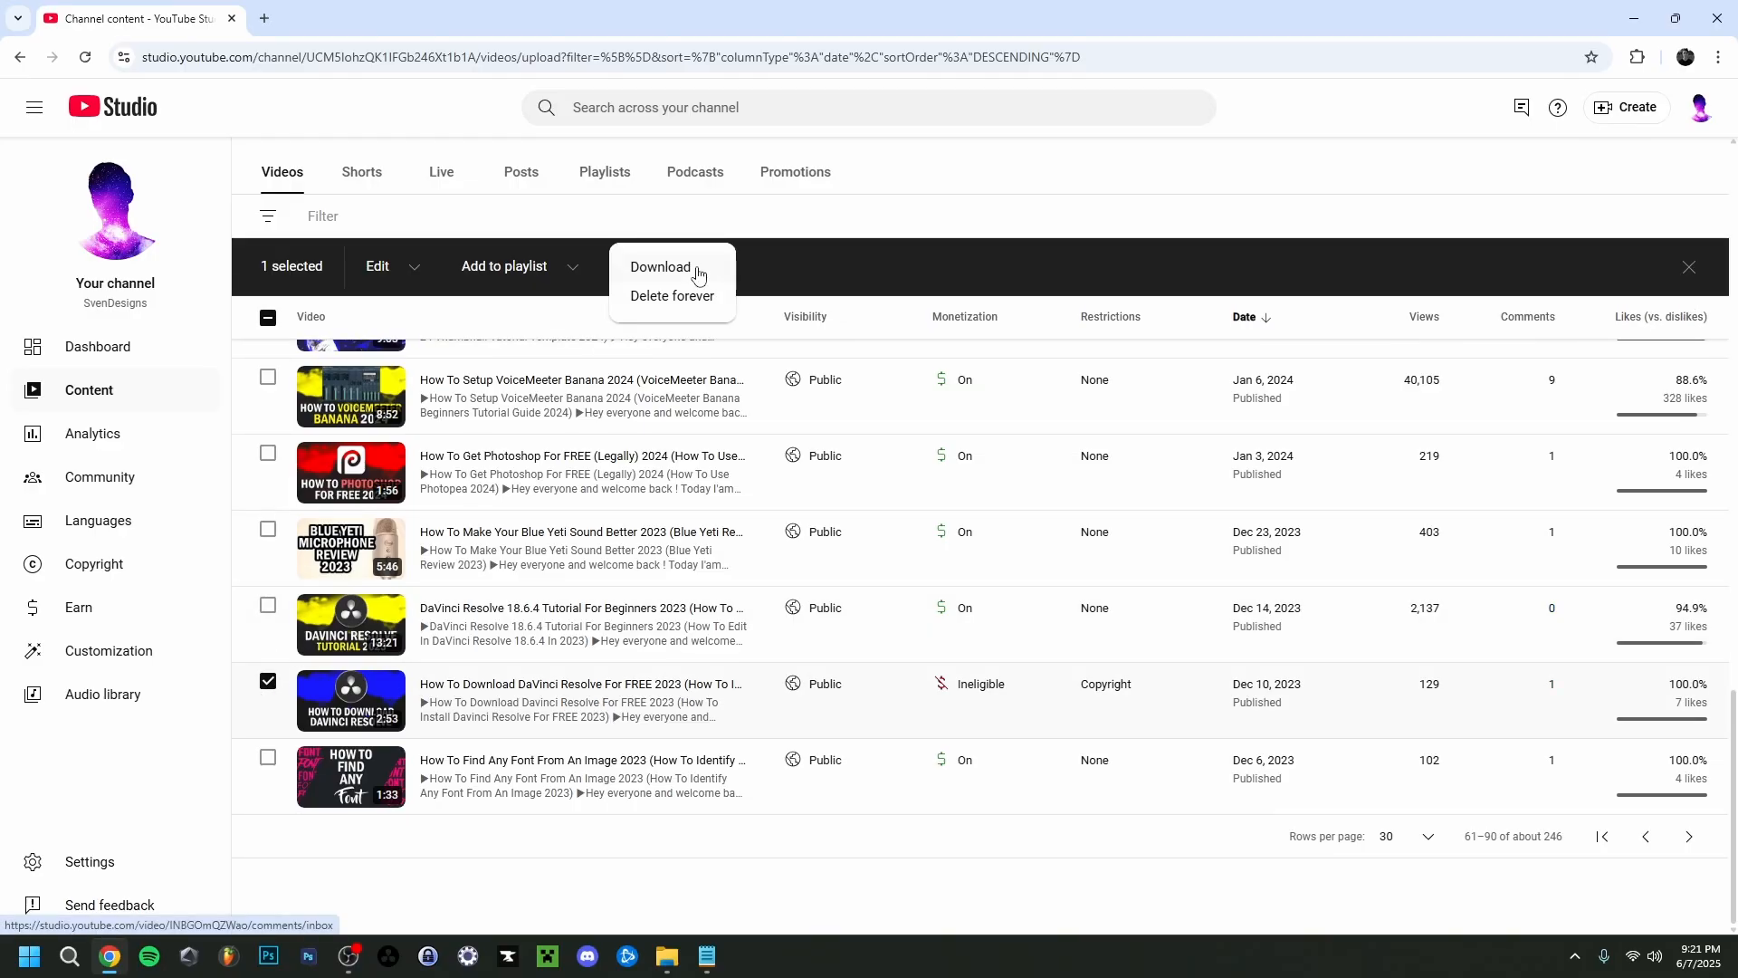
click(693, 295)
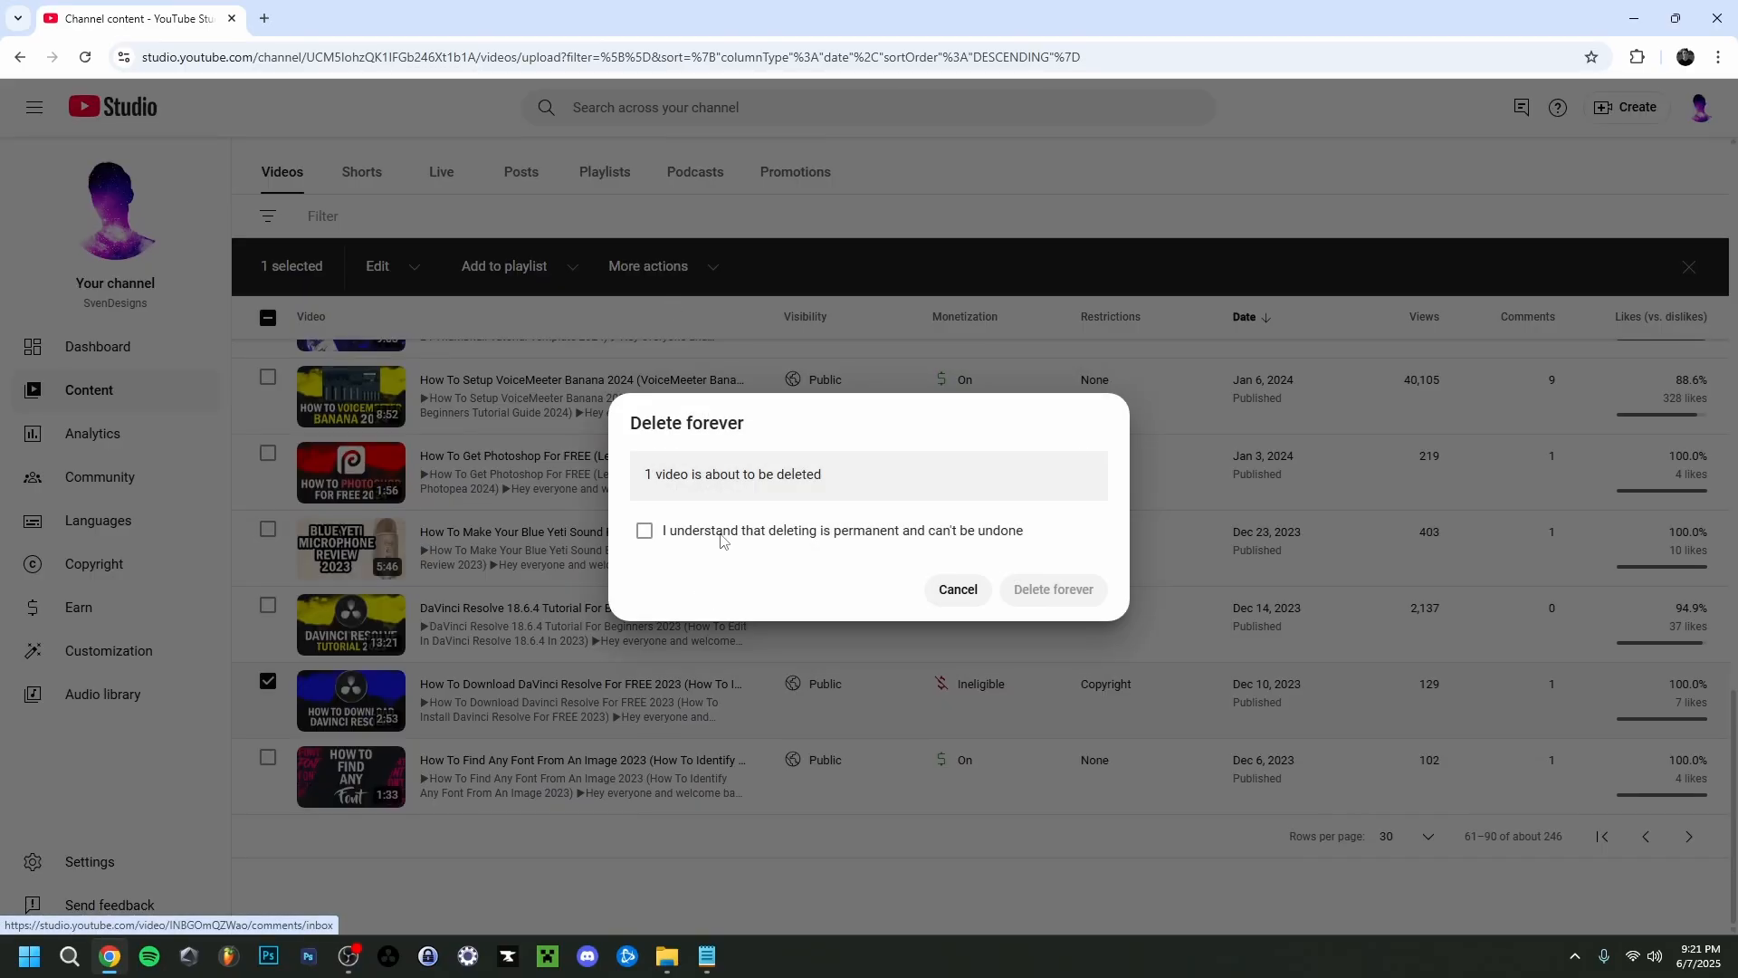
click(647, 533)
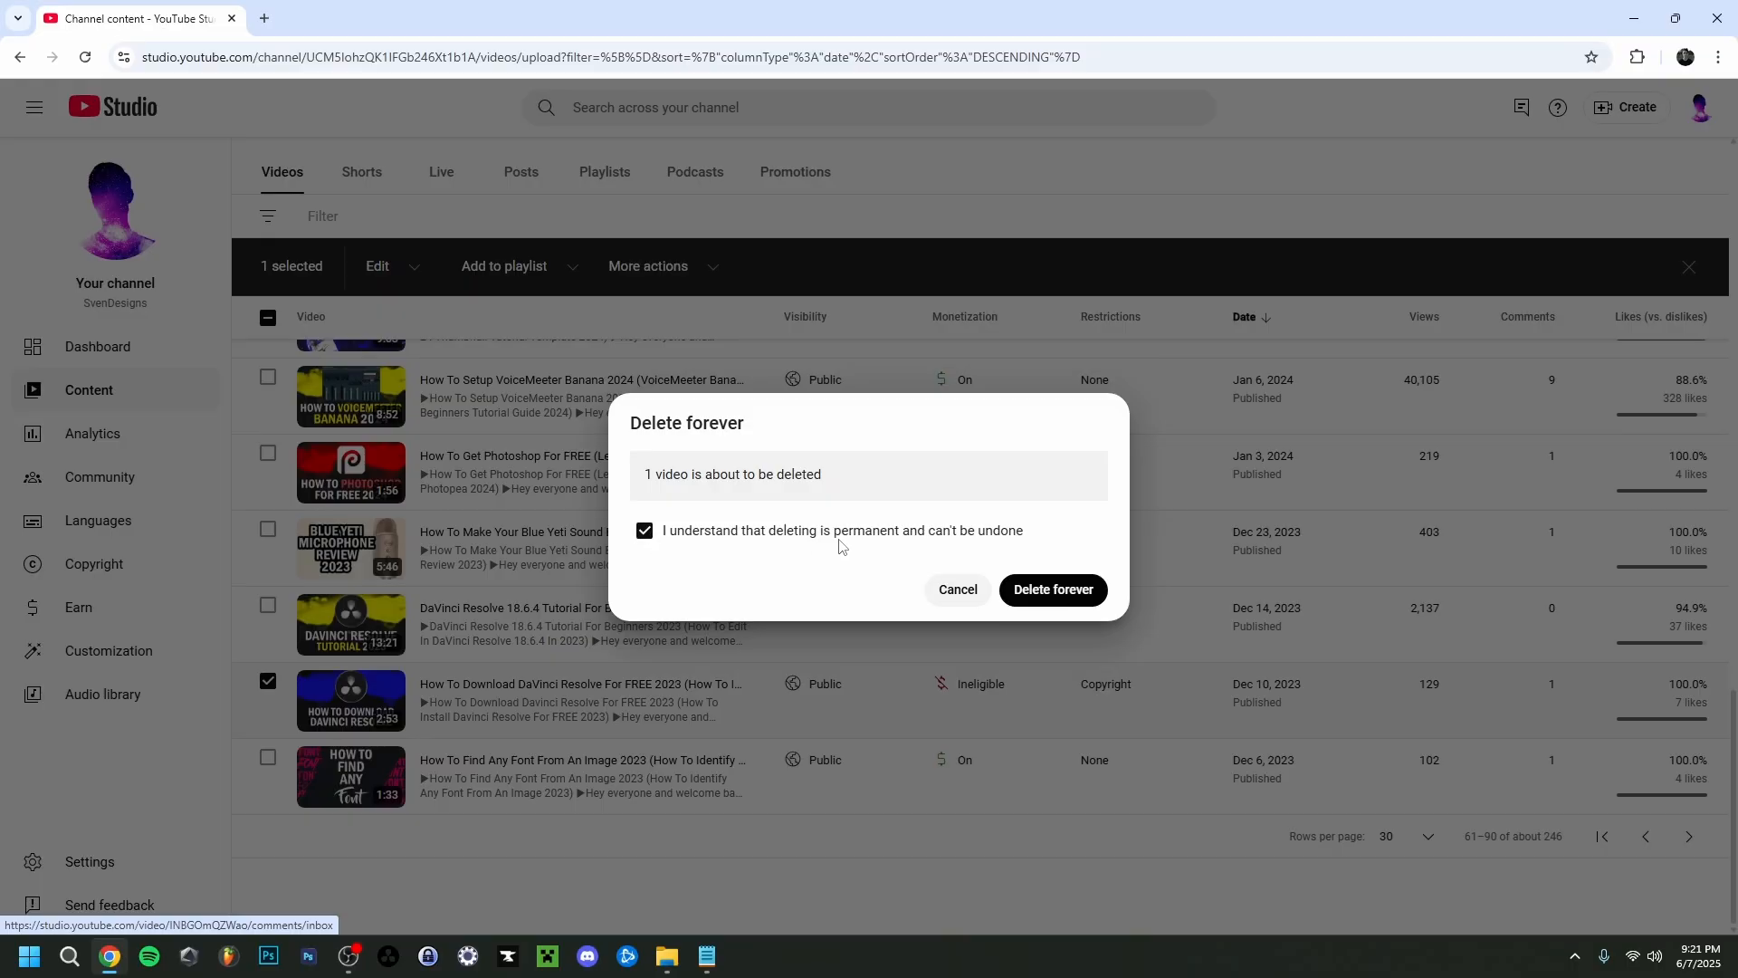
click(1081, 607)
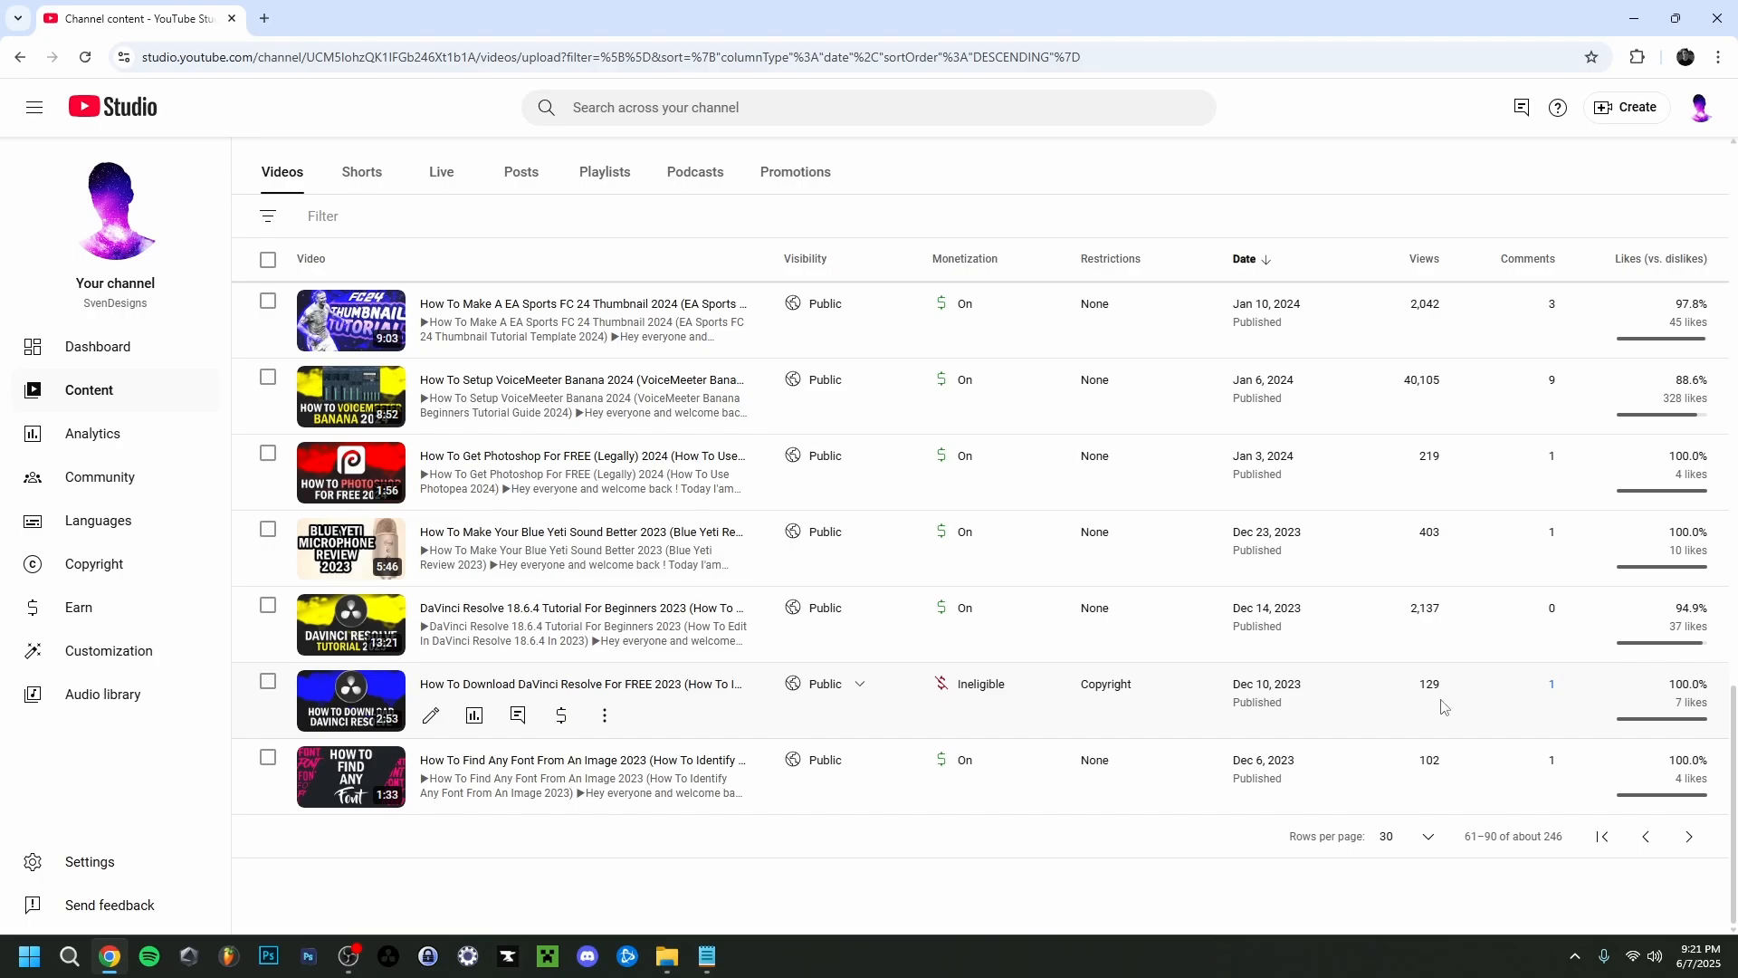
mouse_move(1059, 702)
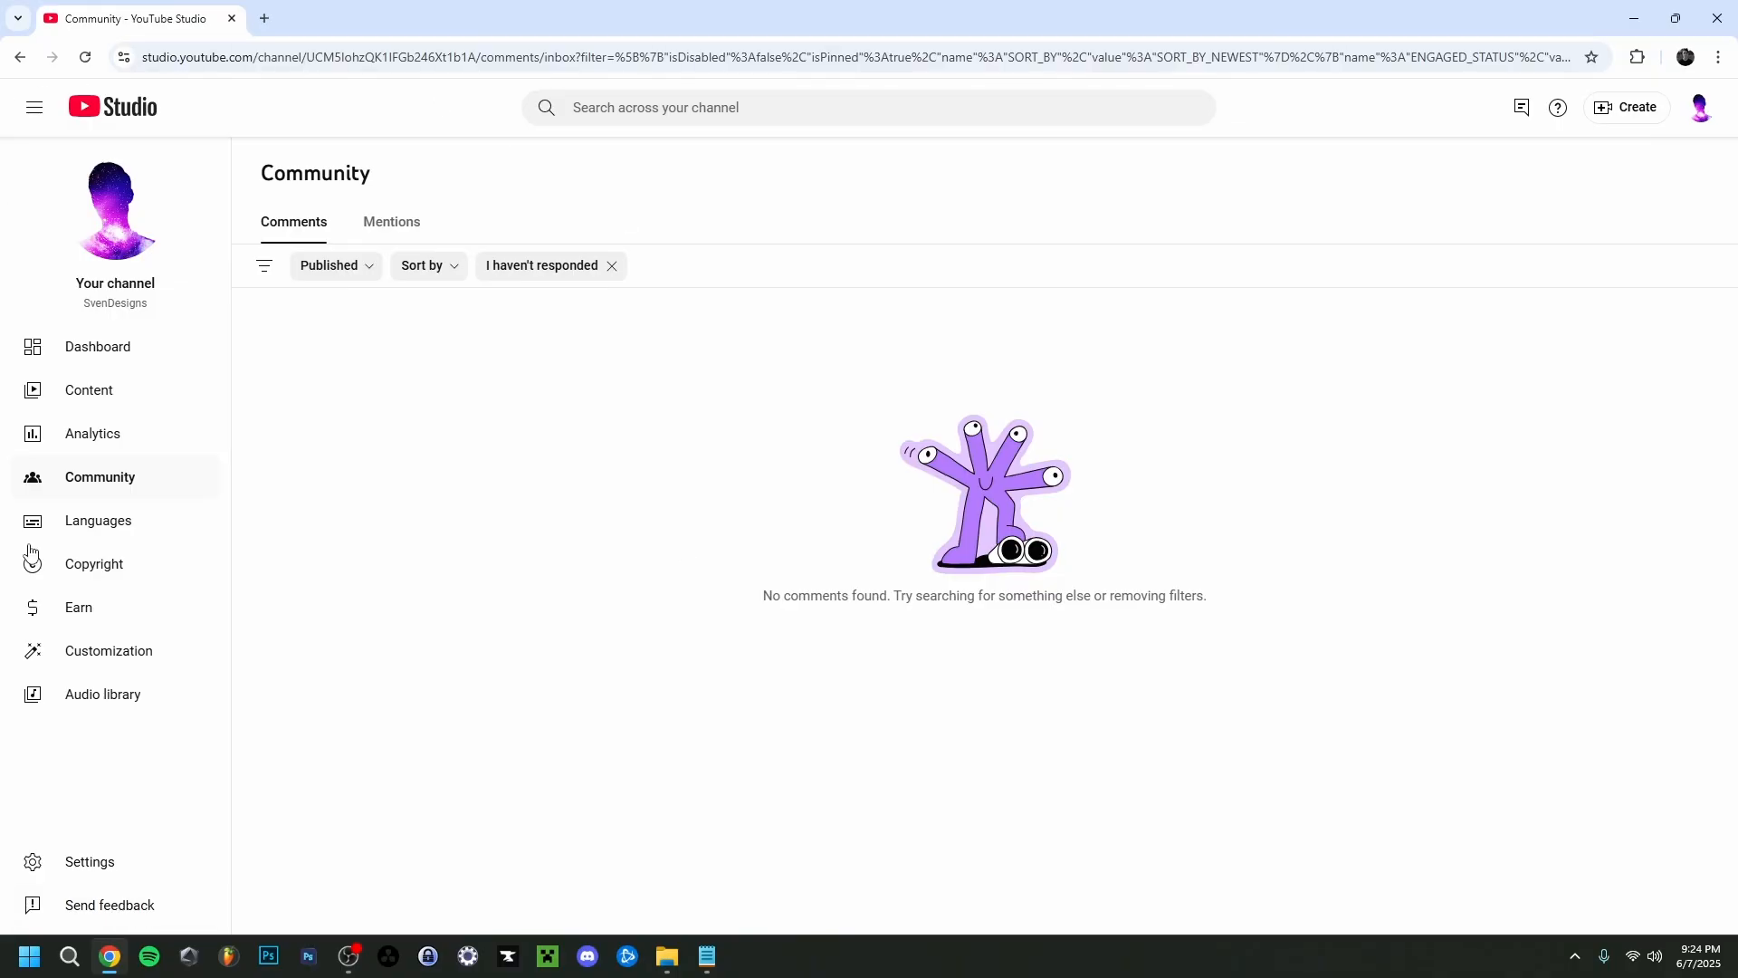
Open the form for sending feedback to Google and start a screenshot capture, then decline access to the tab.
click(142, 907)
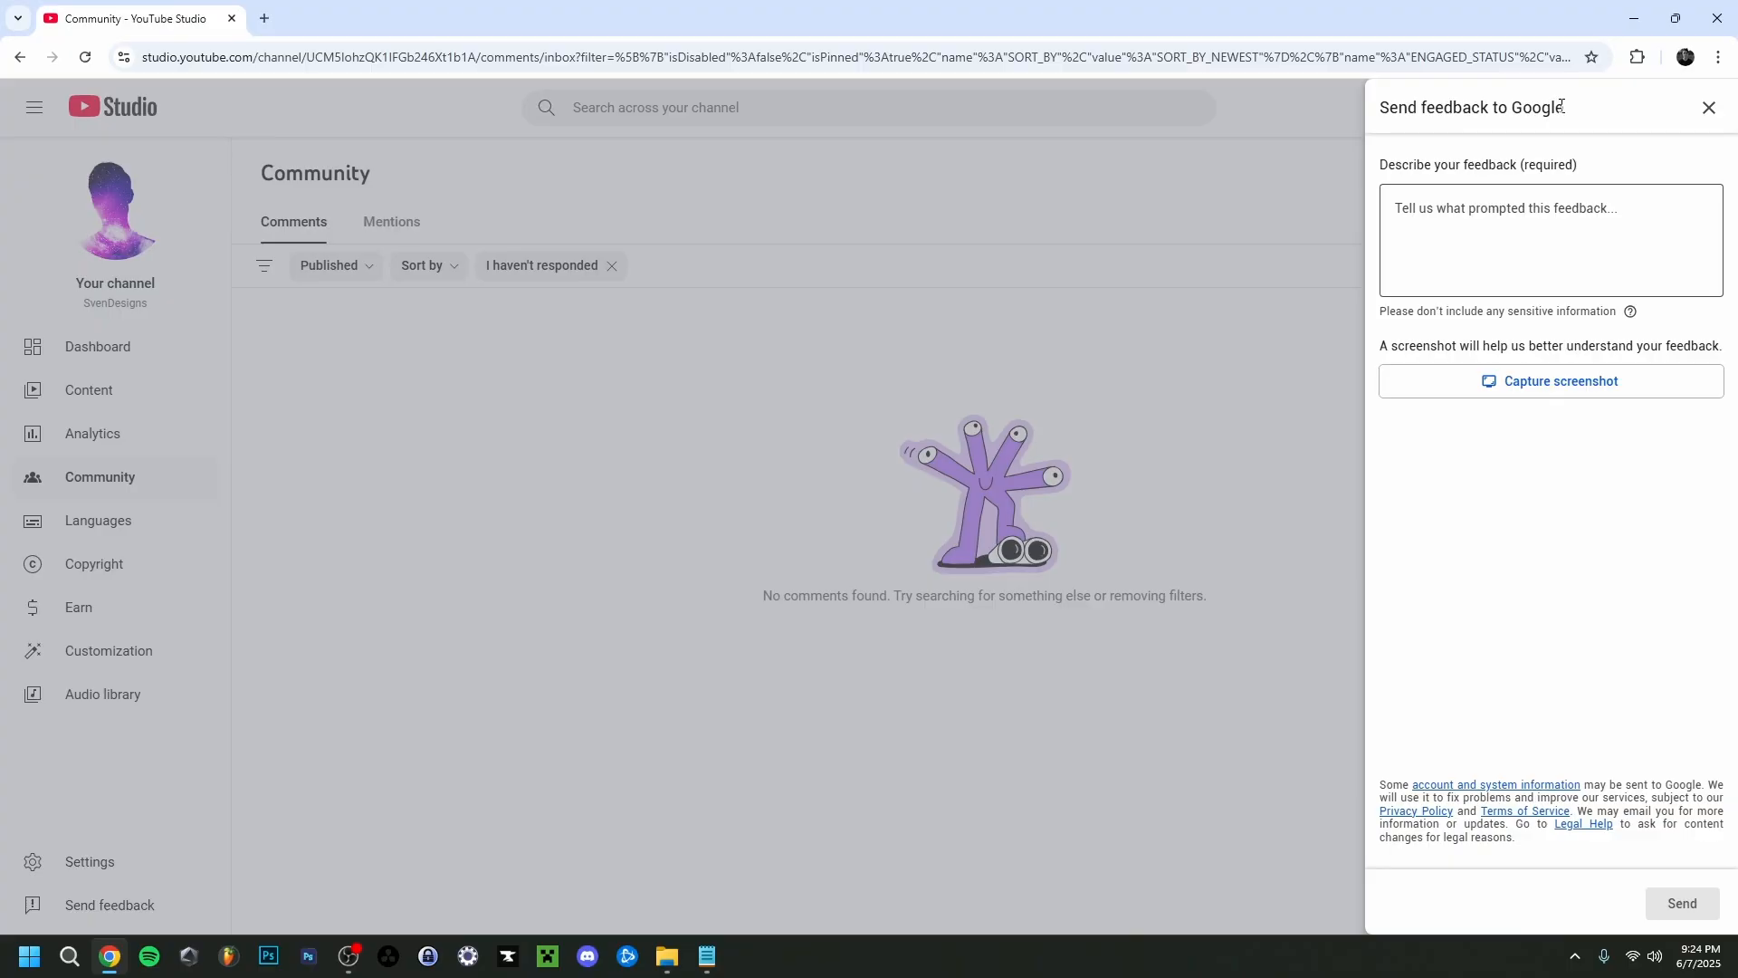
click(1501, 214)
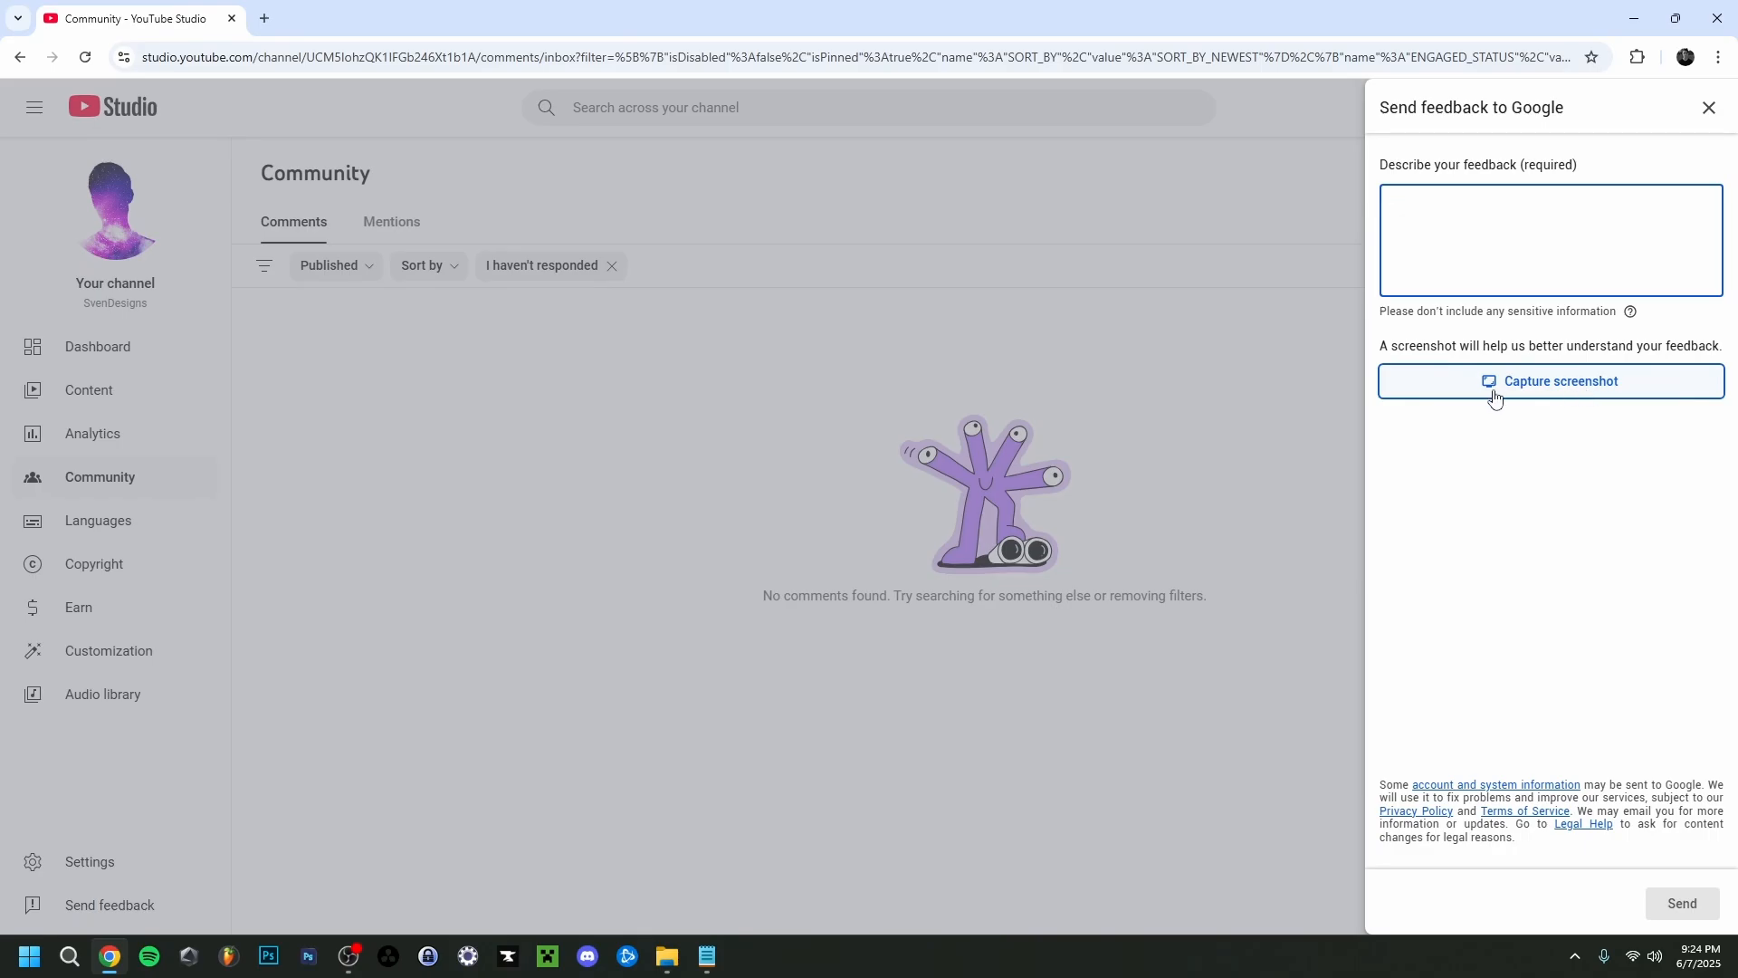
click(1618, 404)
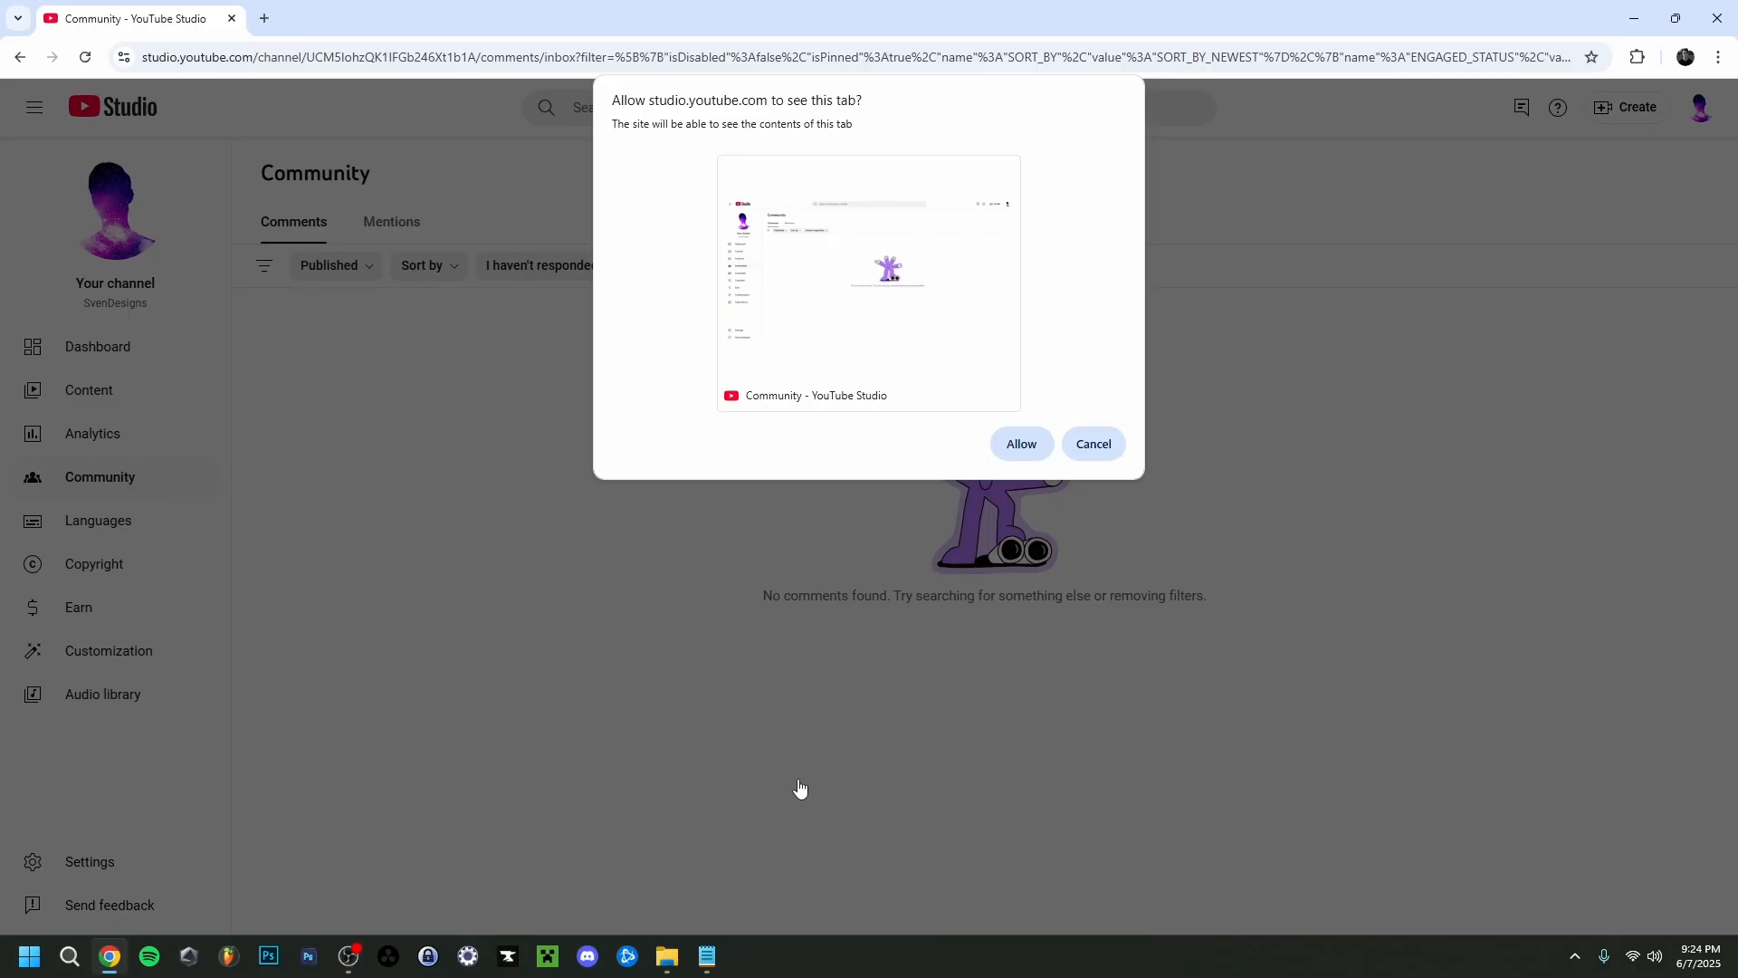
click(1094, 442)
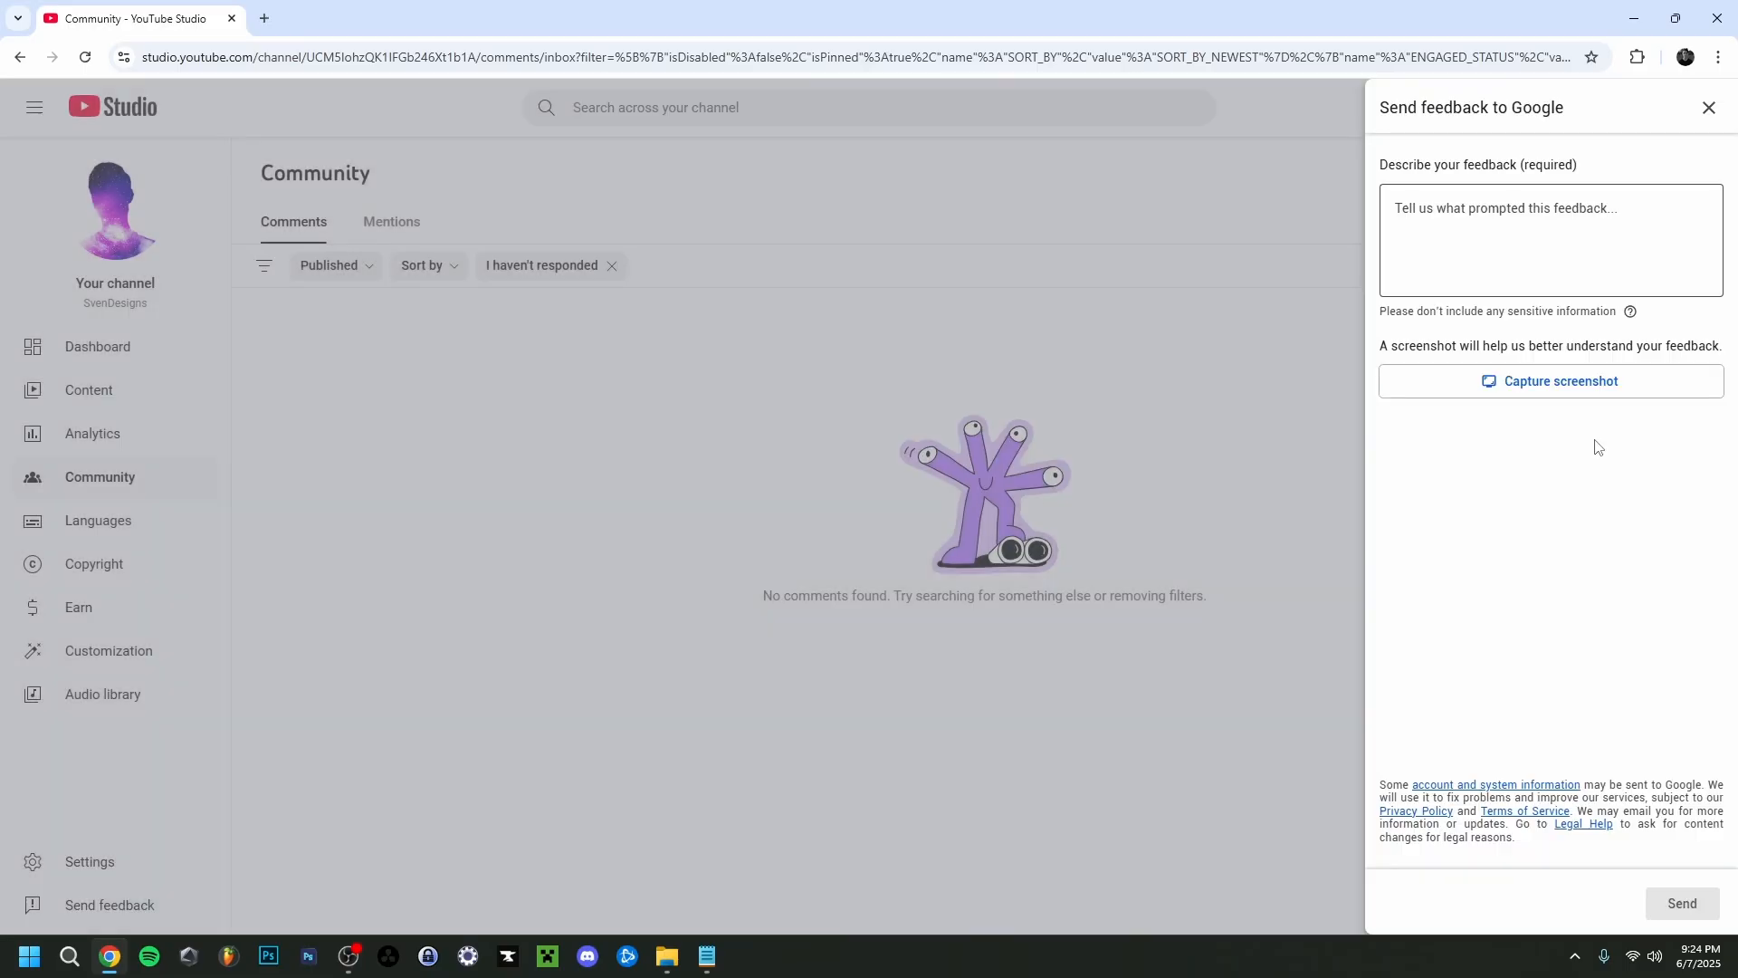